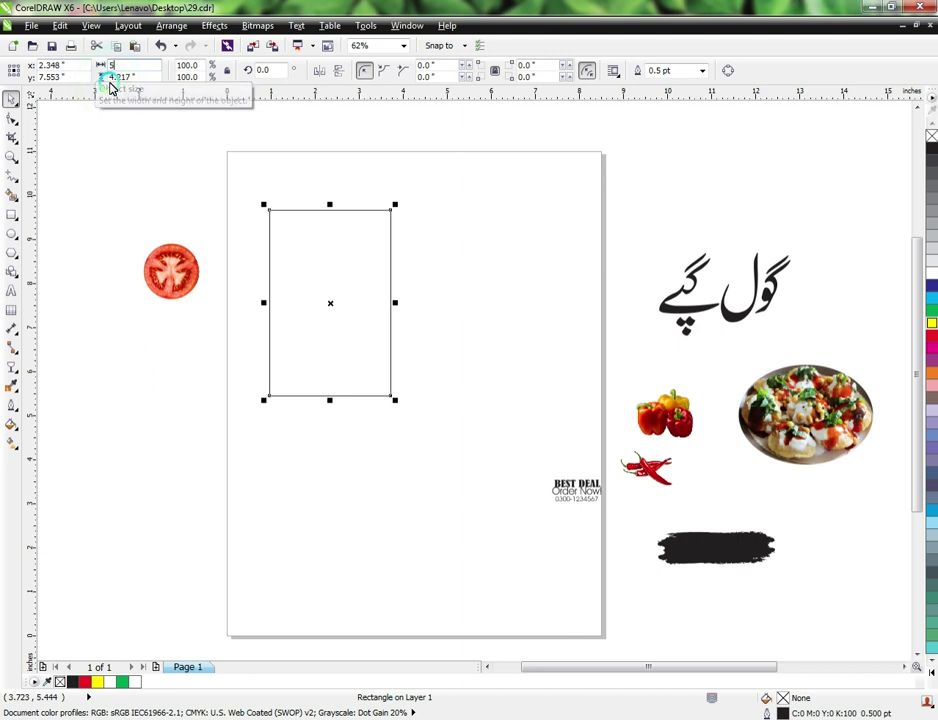
- Set the rectangle's size to 5 × 5 inches and move it closer to the page's horizontal centre
{"action": "type", "text": "5"}
{"action": "key", "text": "Return"}
{"action": "left_click_drag", "start_coordinate": [281, 243], "coordinate": [389, 283]}
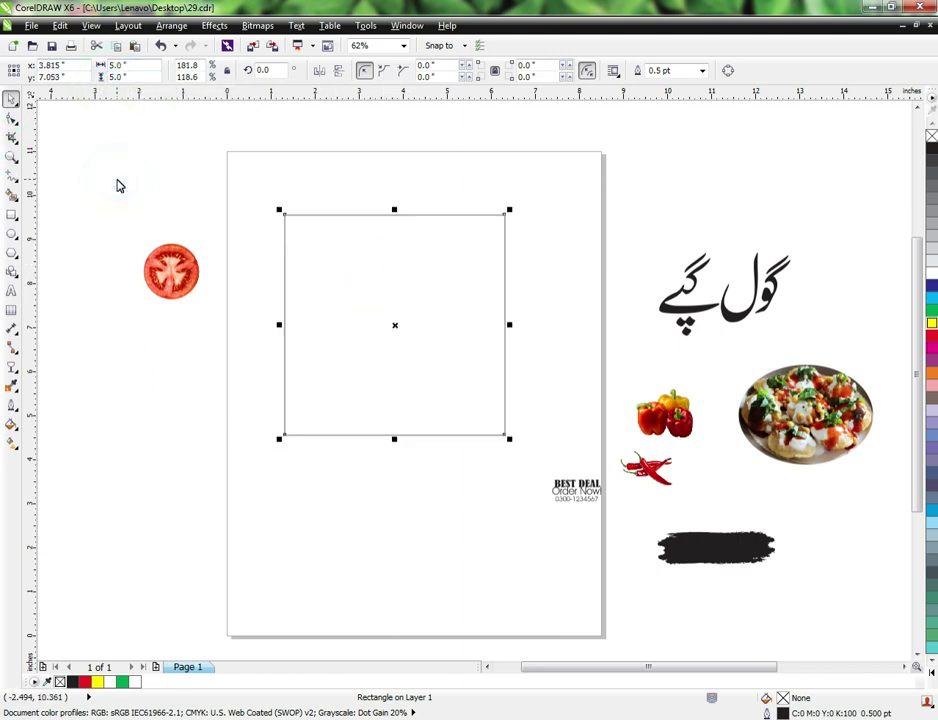
- Fill the square with a diagonal linear fountain fill running from black to green
{"action": "key", "text": "g"}
{"action": "left_click_drag", "start_coordinate": [339, 228], "coordinate": [443, 418]}
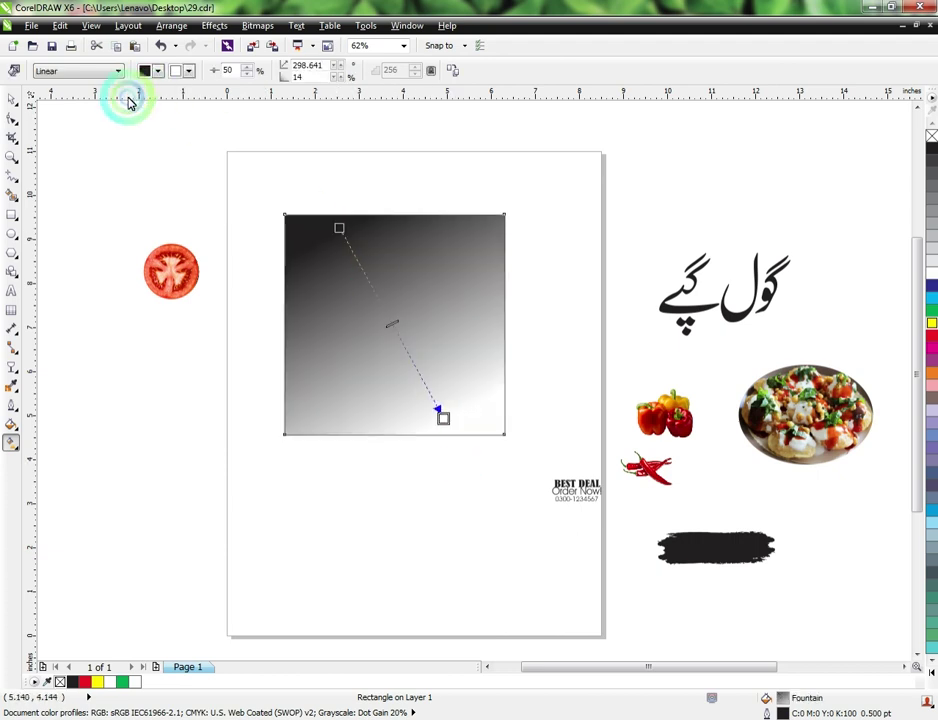
{"action": "left_click", "coordinate": [181, 71]}
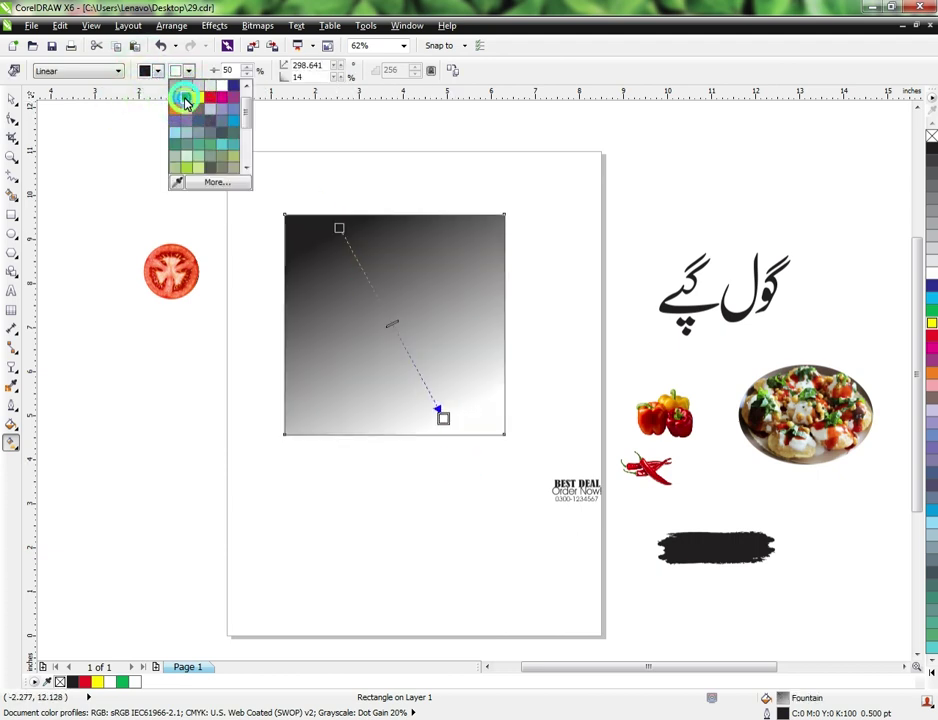
{"action": "left_click", "coordinate": [184, 101]}
- Change the square's fountain fill to Radial and extend its black outer end just beyond the lower-right corner
{"action": "left_click", "coordinate": [80, 71]}
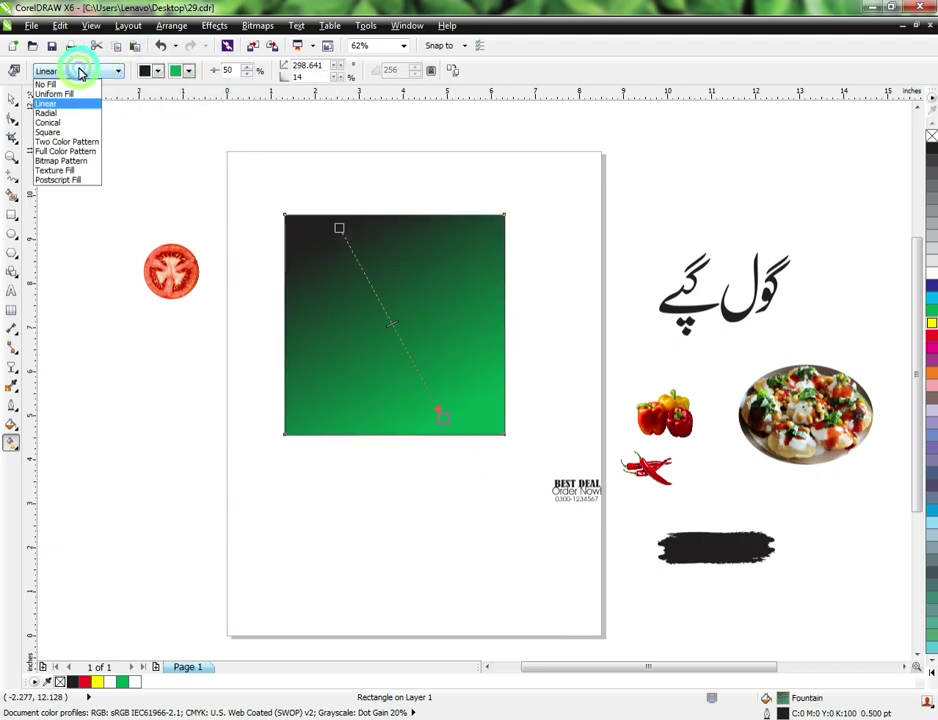
{"action": "left_click", "coordinate": [55, 113]}
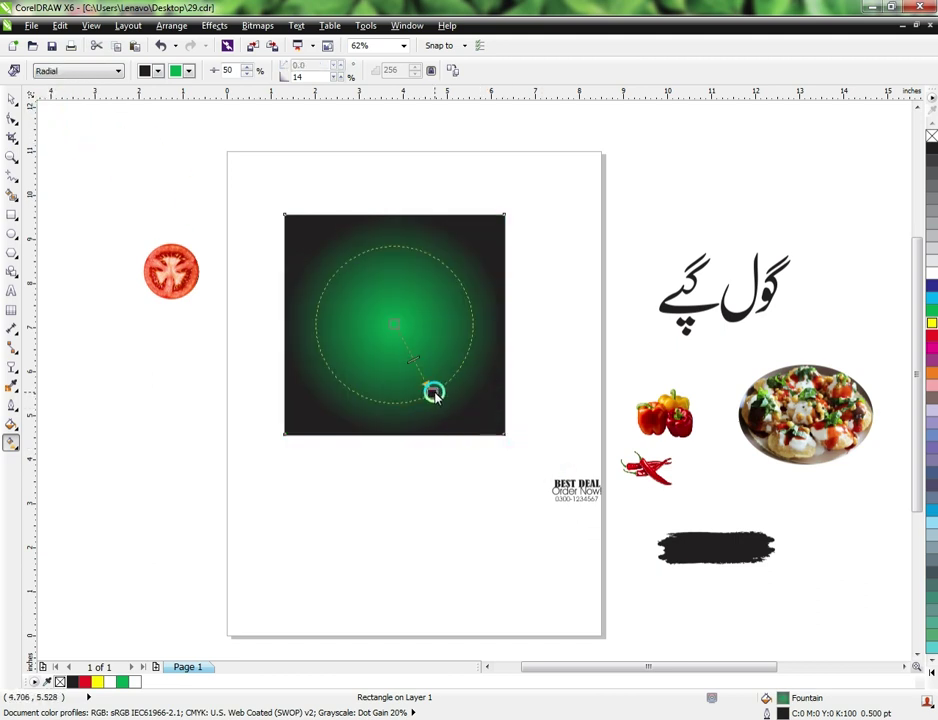
{"action": "left_click_drag", "start_coordinate": [433, 393], "coordinate": [518, 450]}
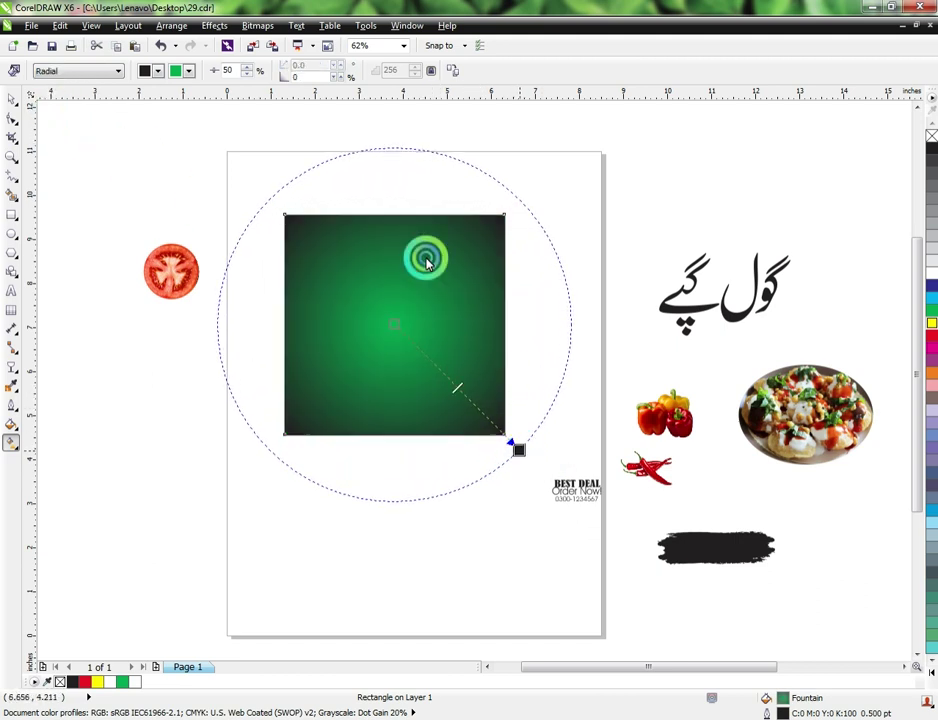
{"action": "left_click", "coordinate": [223, 115]}
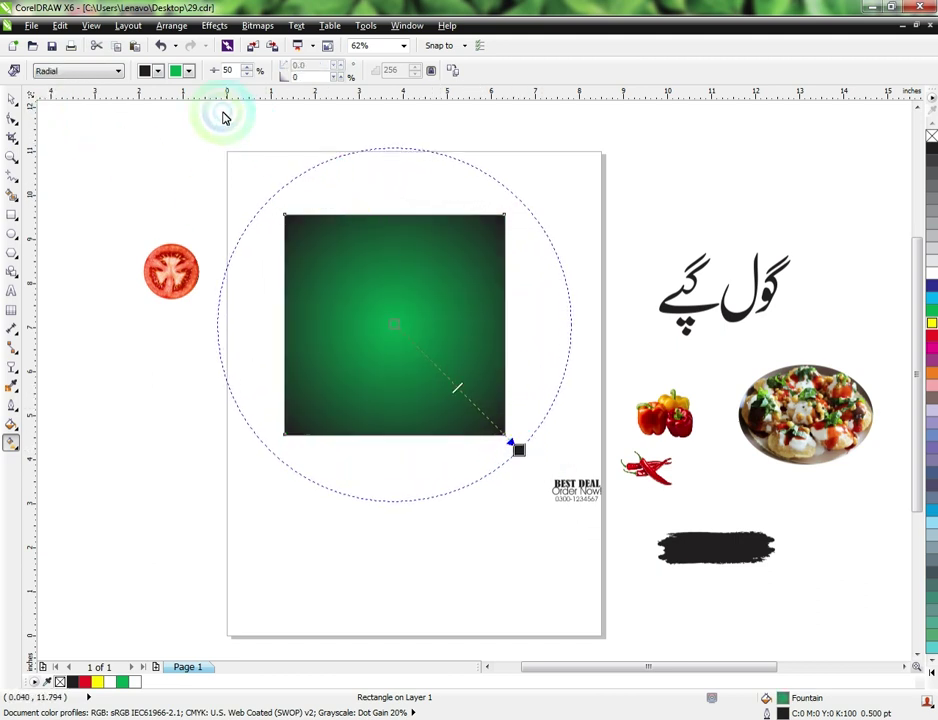
{"action": "left_click", "coordinate": [20, 100]}
- Move the large food photo from beside the page onto the green square and stretch it to about 5.28 inches tall
{"action": "scroll", "coordinate": [262, 230], "scroll_direction": "down", "scroll_amount": 2}
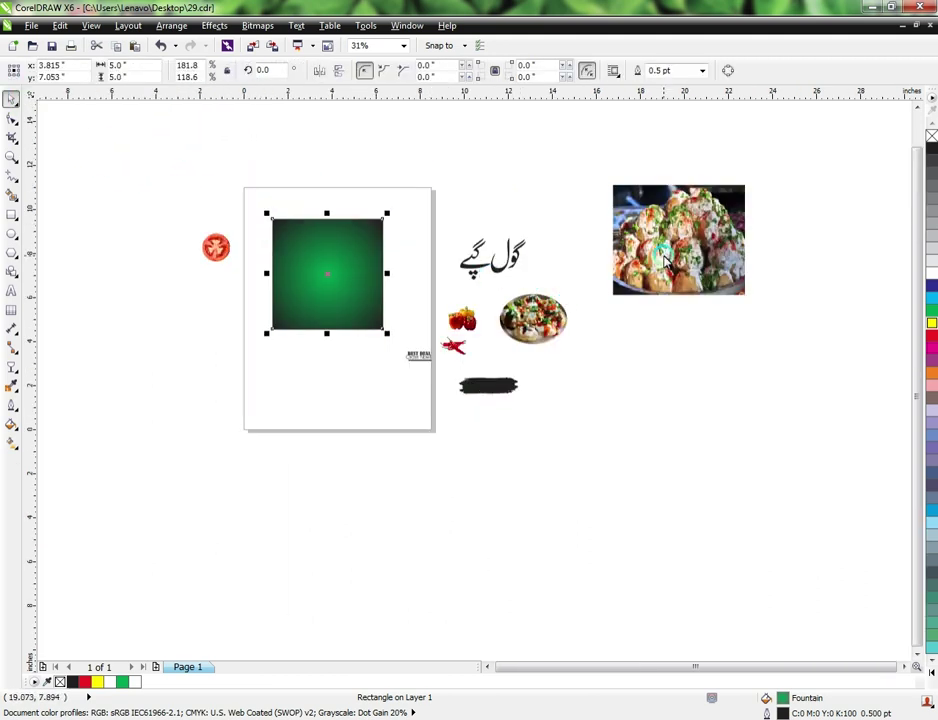
{"action": "left_click_drag", "start_coordinate": [714, 256], "coordinate": [366, 299]}
{"action": "left_click", "coordinate": [299, 216]}
{"action": "scroll", "coordinate": [293, 215], "scroll_direction": "up", "scroll_amount": 2}
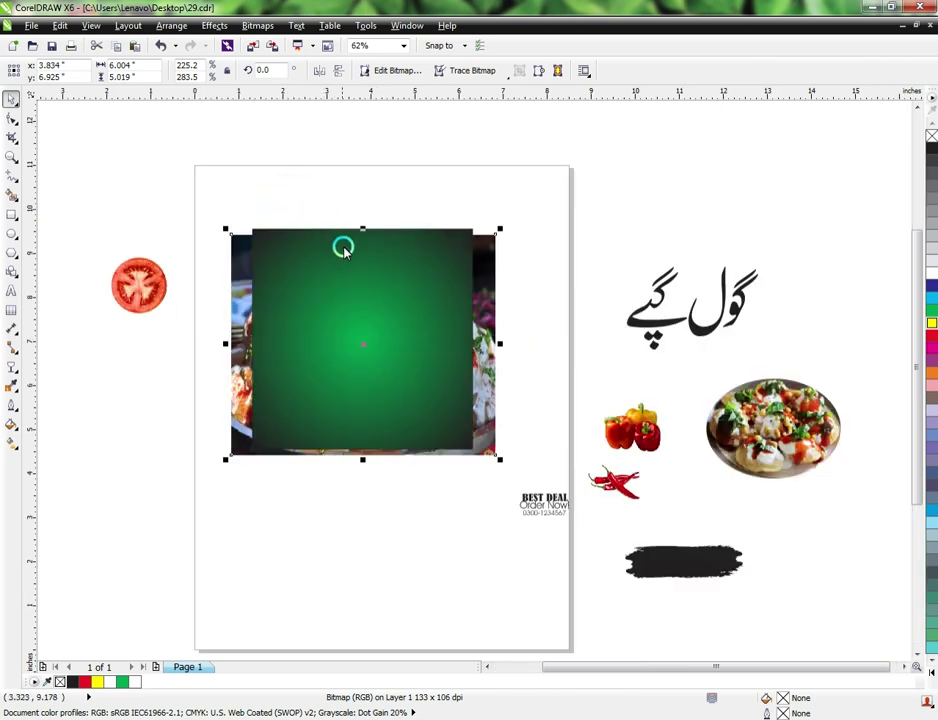
{"action": "left_click_drag", "start_coordinate": [361, 237], "coordinate": [363, 213]}
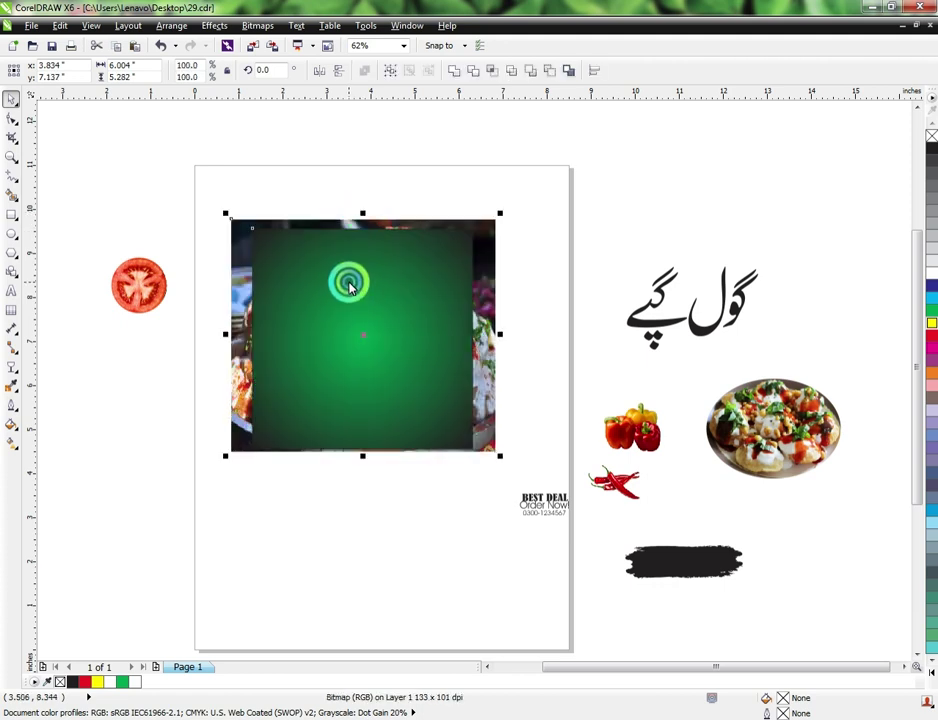
- Centre the food photo on the green square and bring the photo to the front
{"action": "left_click", "coordinate": [350, 289], "text": "shift"}
{"action": "key", "text": "e"}
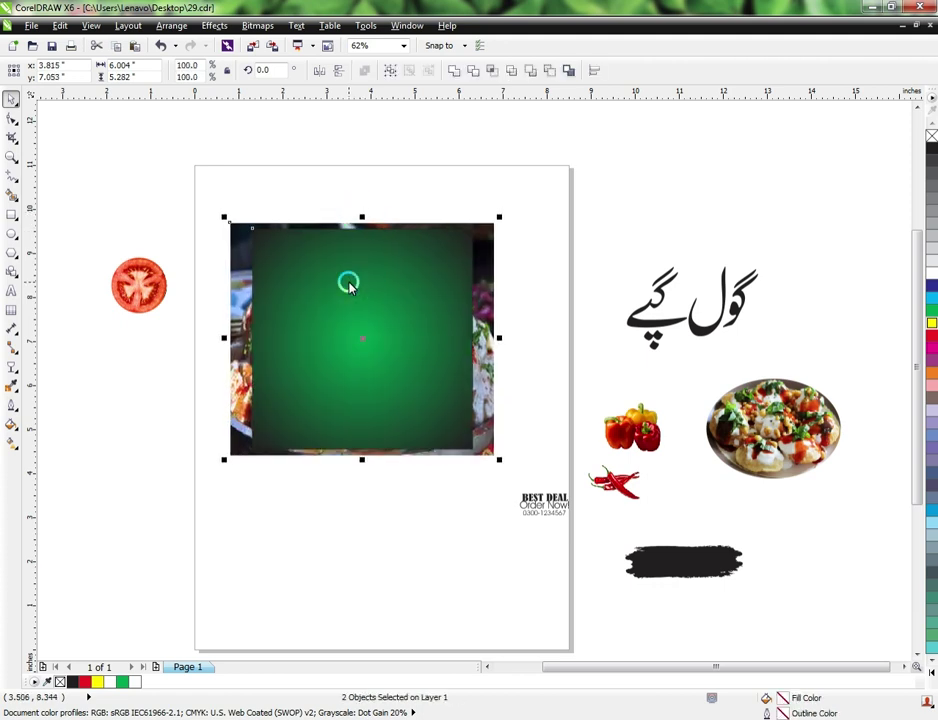
{"action": "left_click", "coordinate": [243, 181]}
{"action": "left_click", "coordinate": [234, 302]}
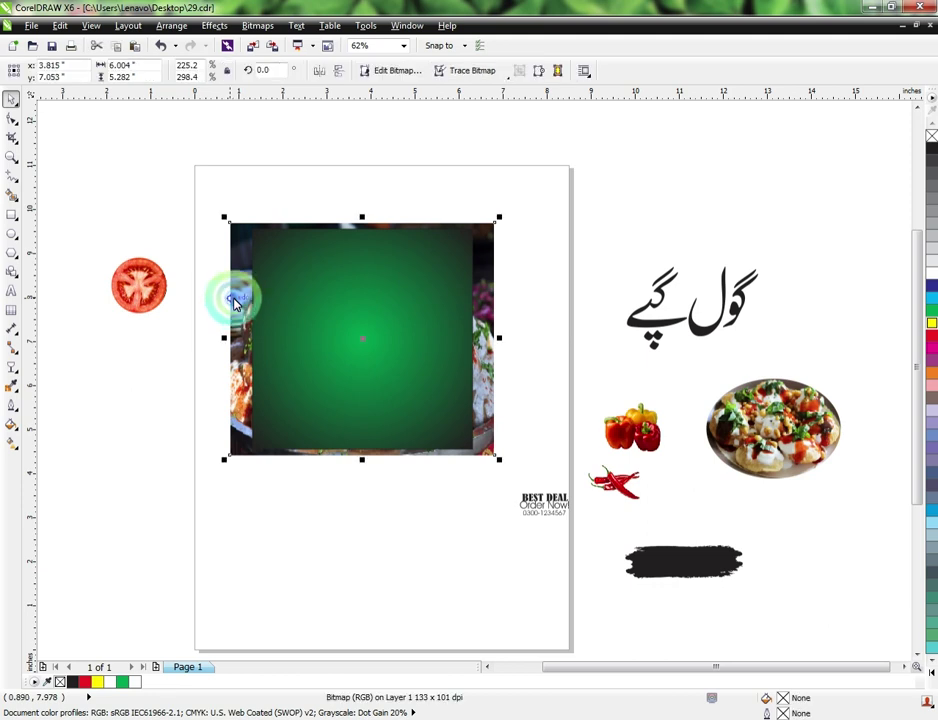
{"action": "key", "text": "shift+Page_Up"}
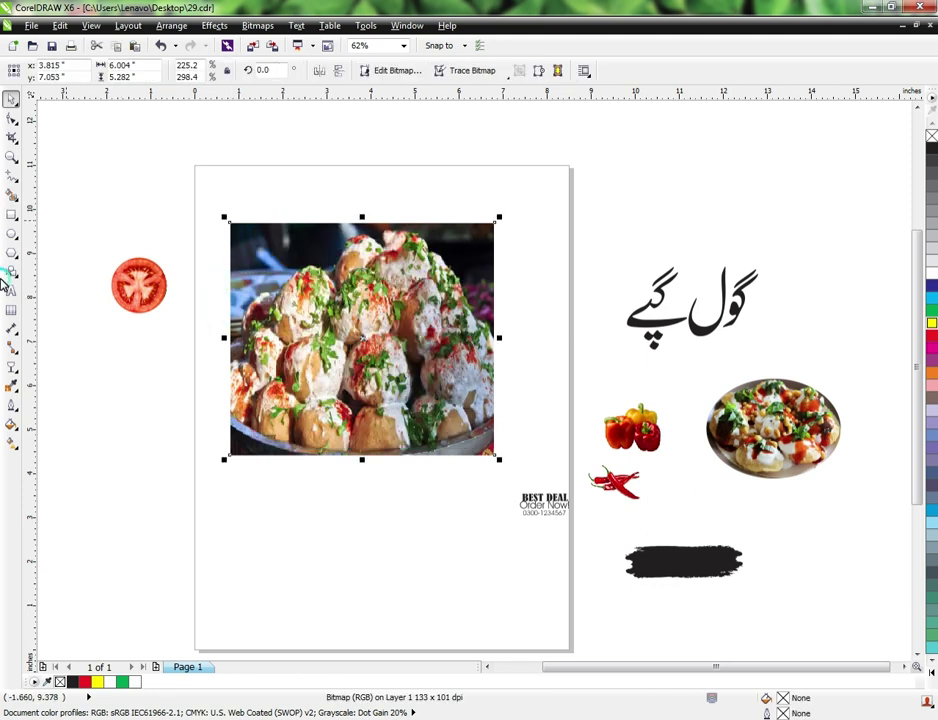
- Apply a Uniform transparency to the food photo with the Subtract merge mode and a transparency of 80
{"action": "left_click", "coordinate": [13, 367]}
{"action": "left_click_drag", "start_coordinate": [359, 271], "coordinate": [372, 397]}
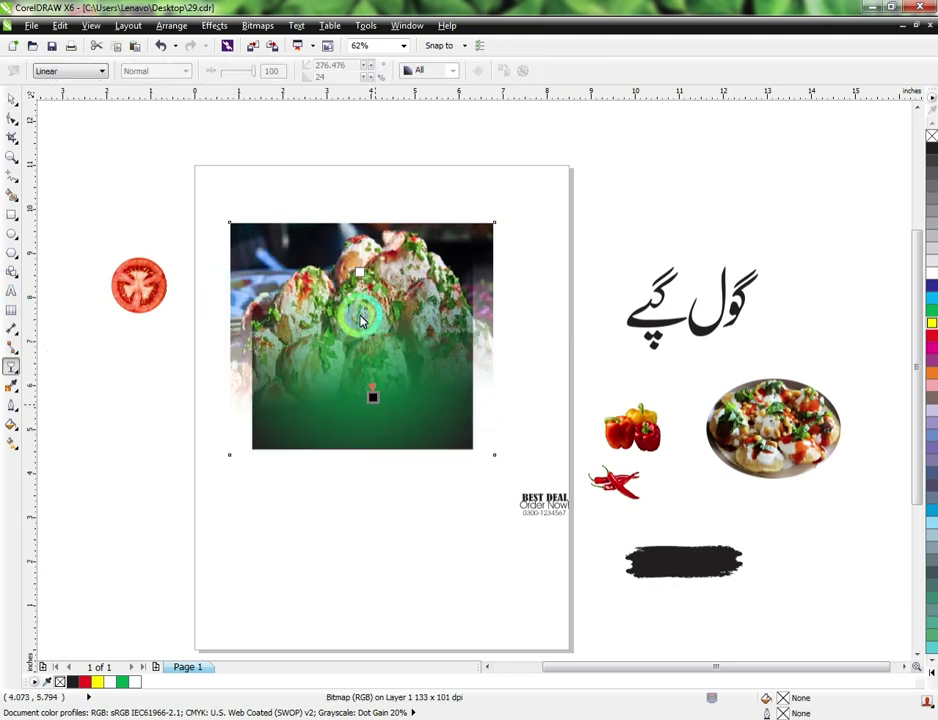
{"action": "left_click", "coordinate": [72, 74]}
{"action": "left_click", "coordinate": [69, 92]}
{"action": "left_click", "coordinate": [140, 72]}
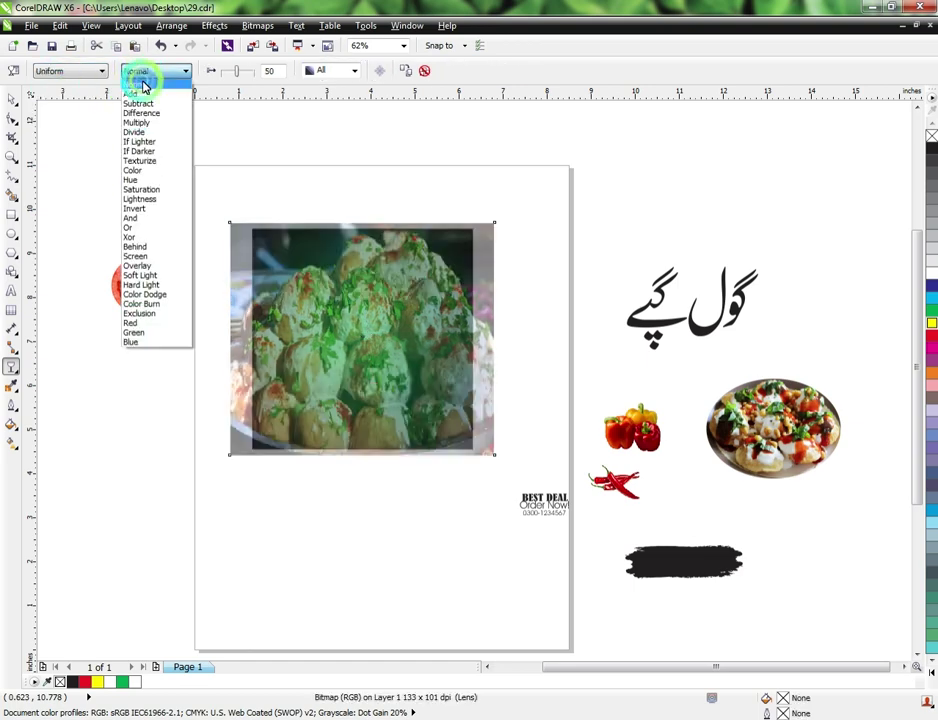
{"action": "left_click", "coordinate": [137, 103]}
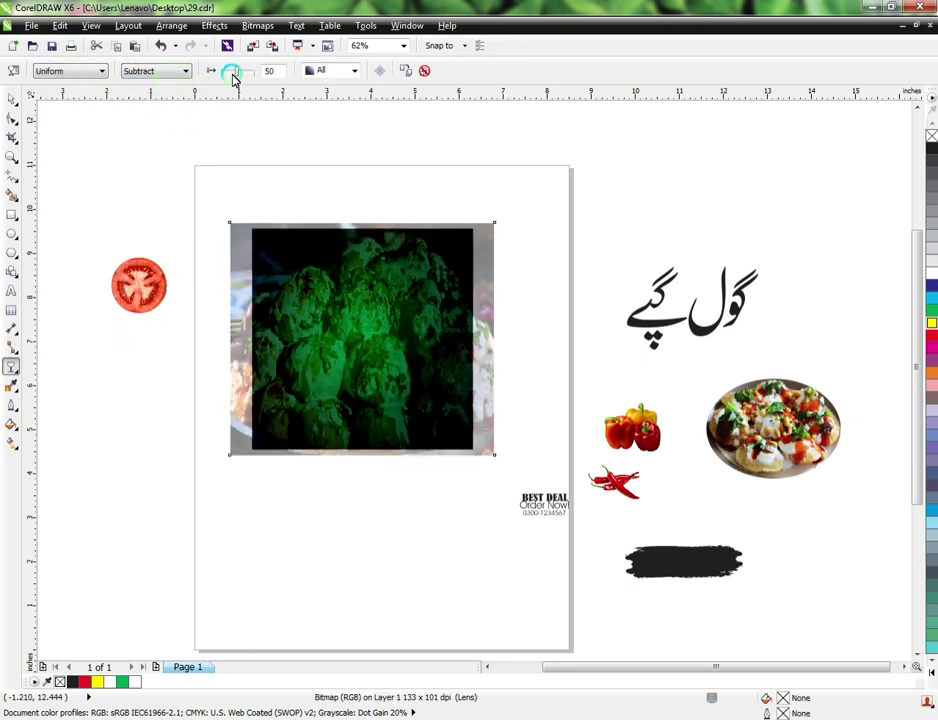
{"action": "left_click_drag", "start_coordinate": [244, 76], "coordinate": [250, 79]}
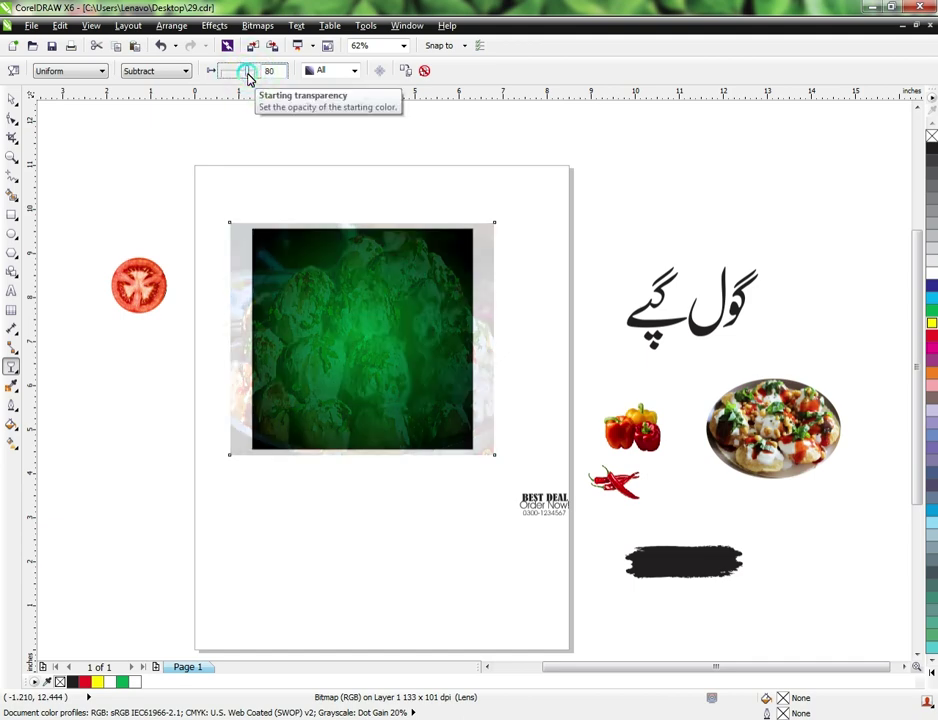
- PowerClip the transparent food photo inside the green gradient square
{"action": "left_click", "coordinate": [10, 100]}
{"action": "scroll", "coordinate": [291, 253], "scroll_direction": "up", "scroll_amount": 2}
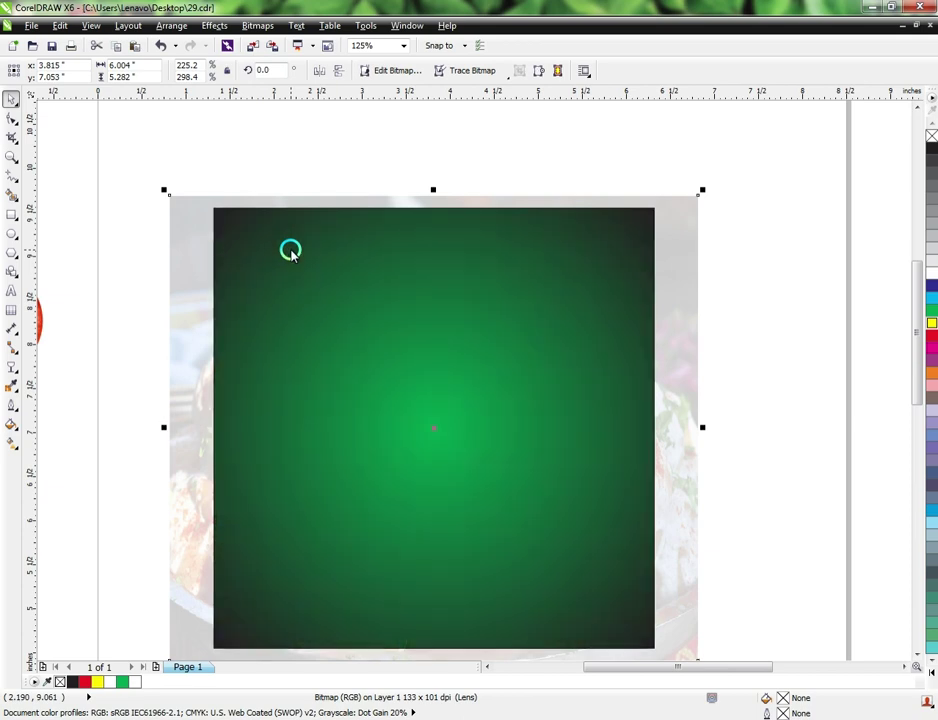
{"action": "left_click", "coordinate": [215, 27]}
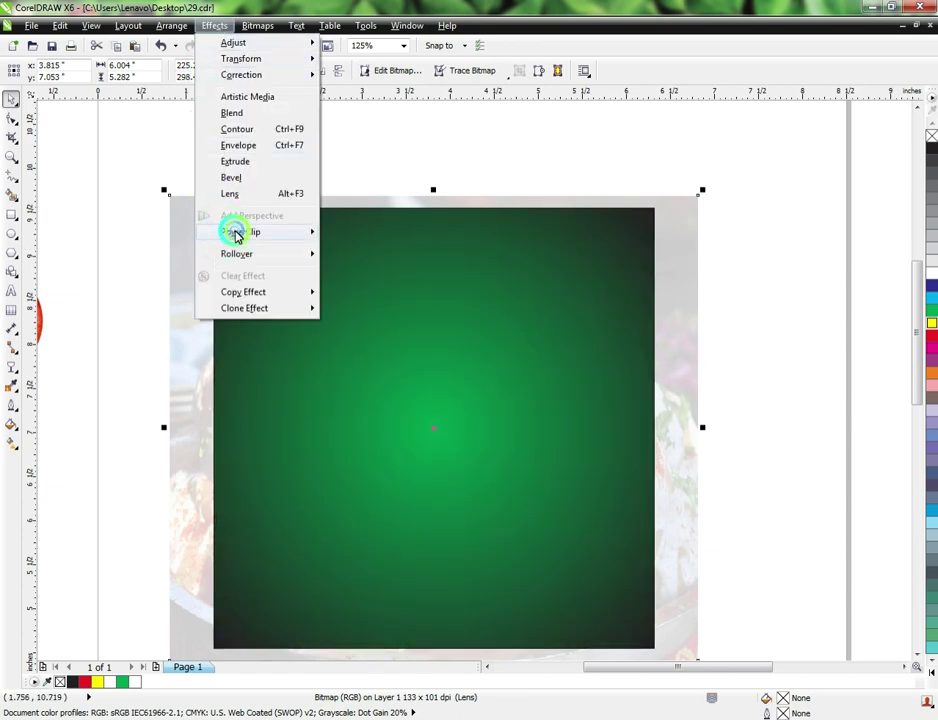
{"action": "mouse_move", "coordinate": [240, 232]}
{"action": "left_click", "coordinate": [373, 237]}
{"action": "left_click", "coordinate": [355, 305]}
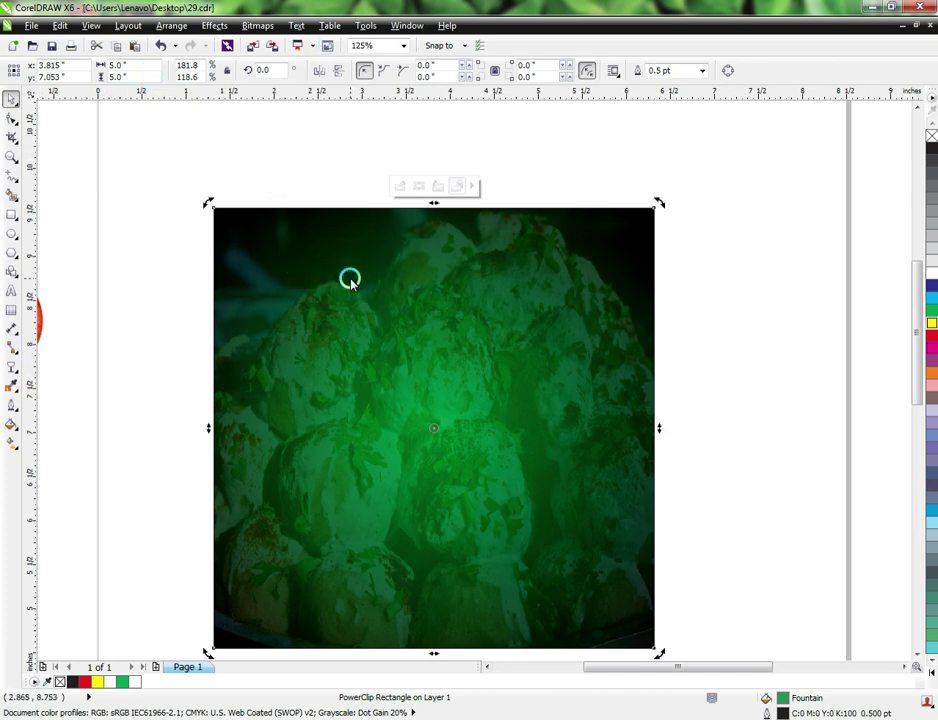
- Move the PowerClip square slightly down and to the right, to about x 4.2 and y 6.29 inches
{"action": "key", "text": "g"}
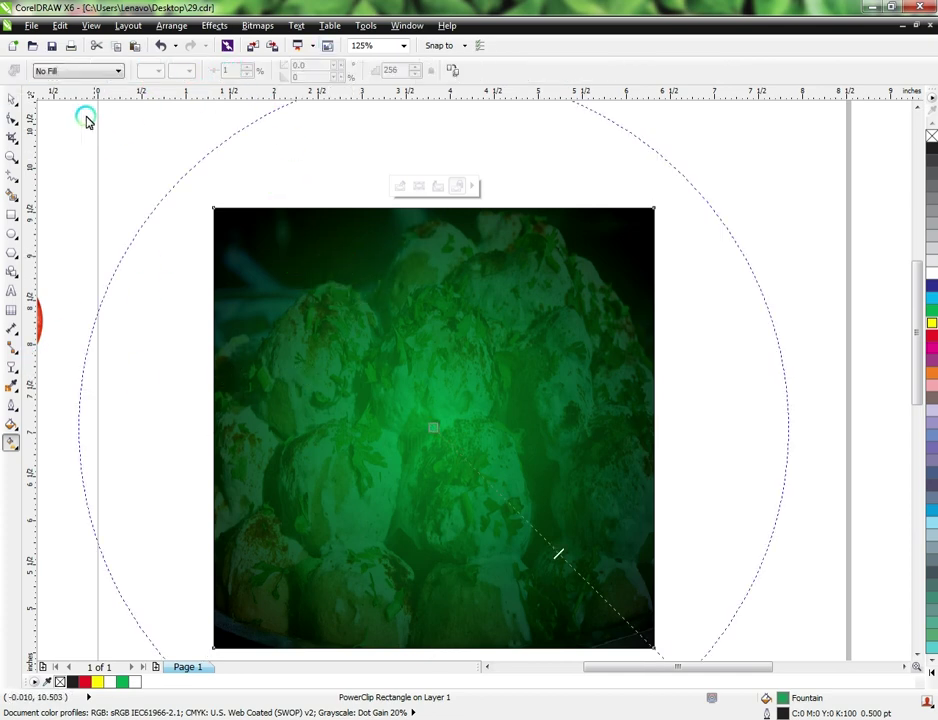
{"action": "left_click", "coordinate": [13, 103]}
{"action": "scroll", "coordinate": [318, 221], "scroll_direction": "down", "scroll_amount": 2}
{"action": "left_click_drag", "start_coordinate": [383, 266], "coordinate": [405, 304]}
- Try orange on the PowerClip square as a solid fill, undo it, and try orange as the gradient's centre colour
{"action": "left_click", "coordinate": [931, 380]}
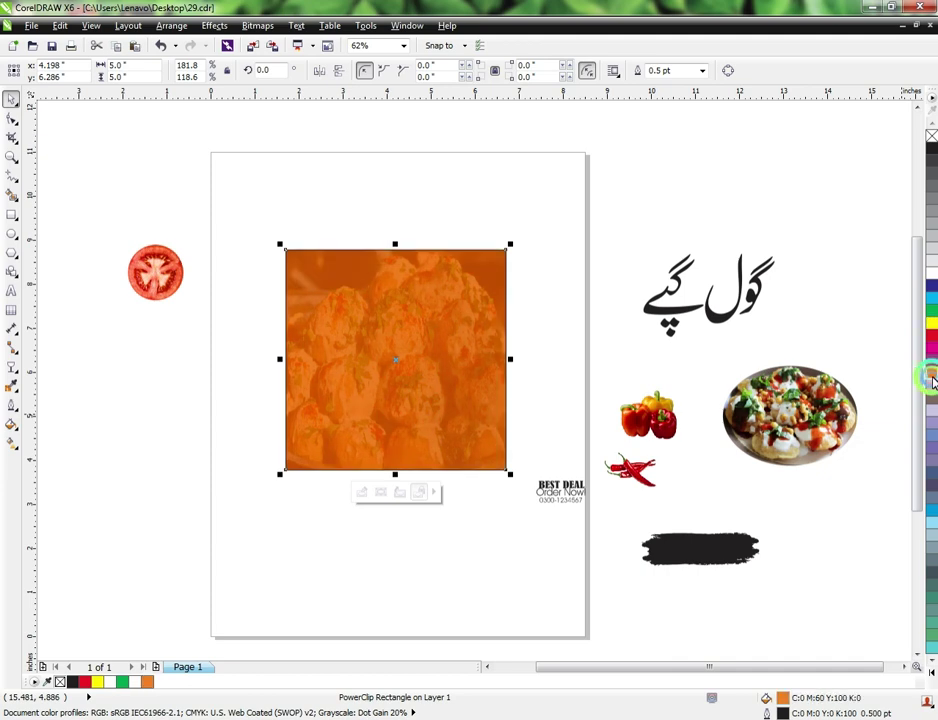
{"action": "key", "text": "ctrl+z"}
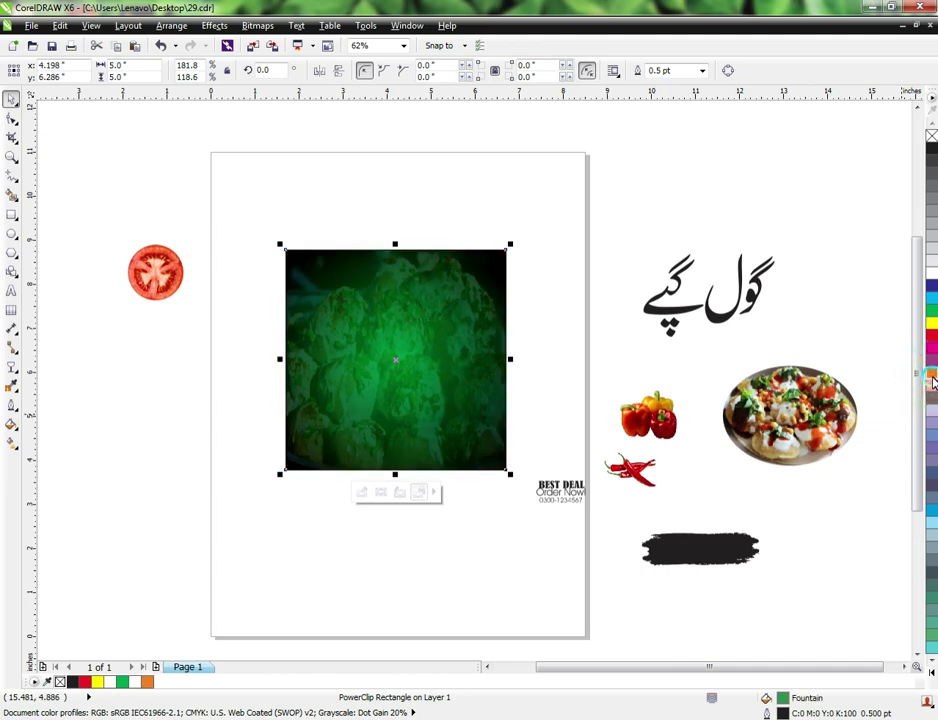
{"action": "key", "text": "g"}
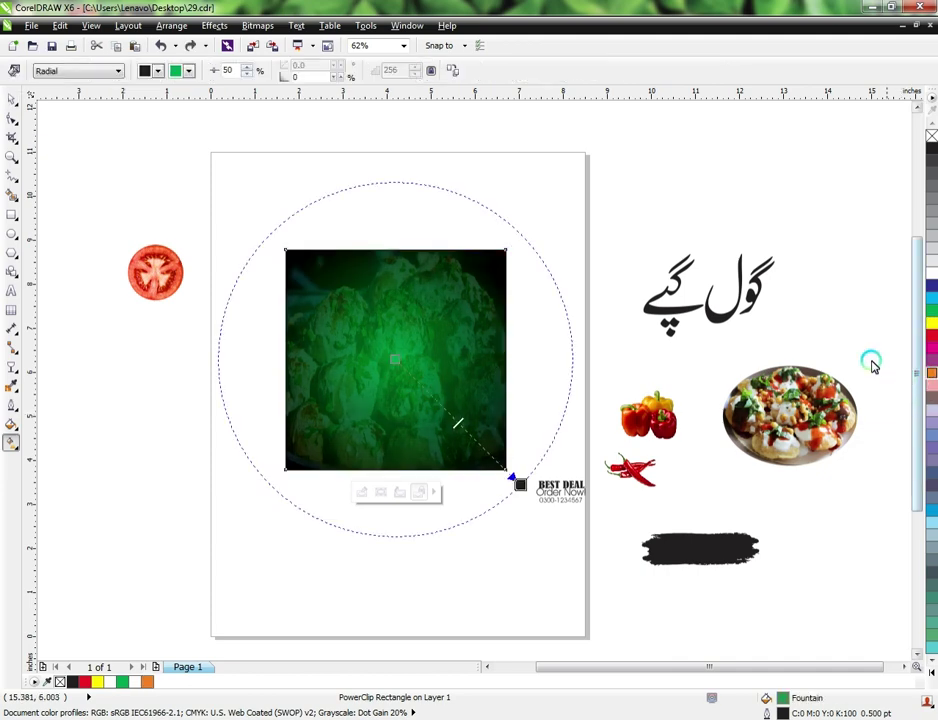
{"action": "left_click", "coordinate": [174, 73]}
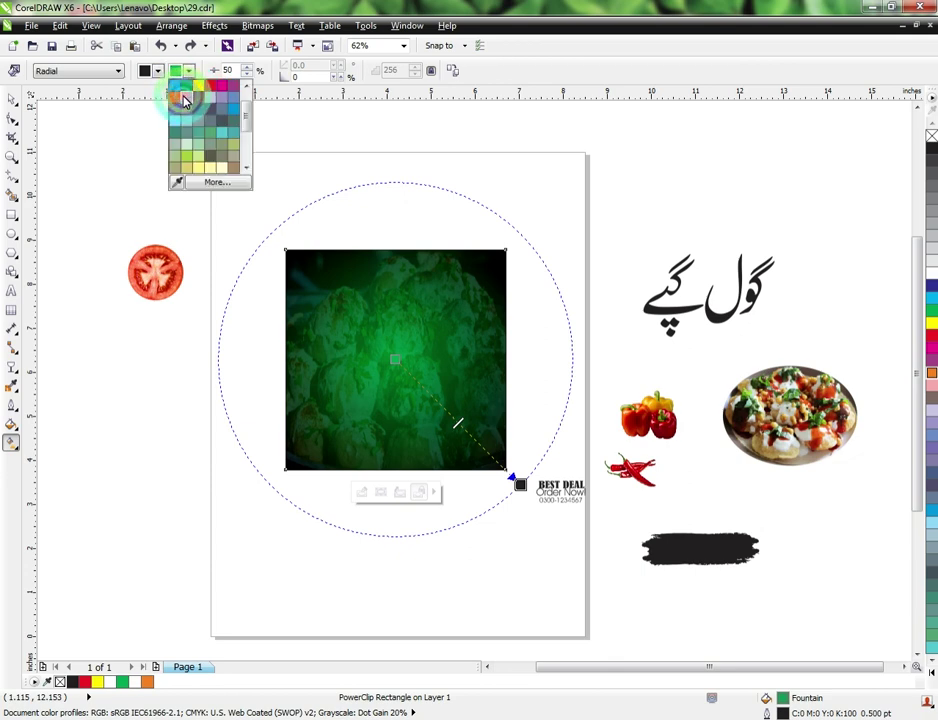
{"action": "left_click", "coordinate": [176, 100]}
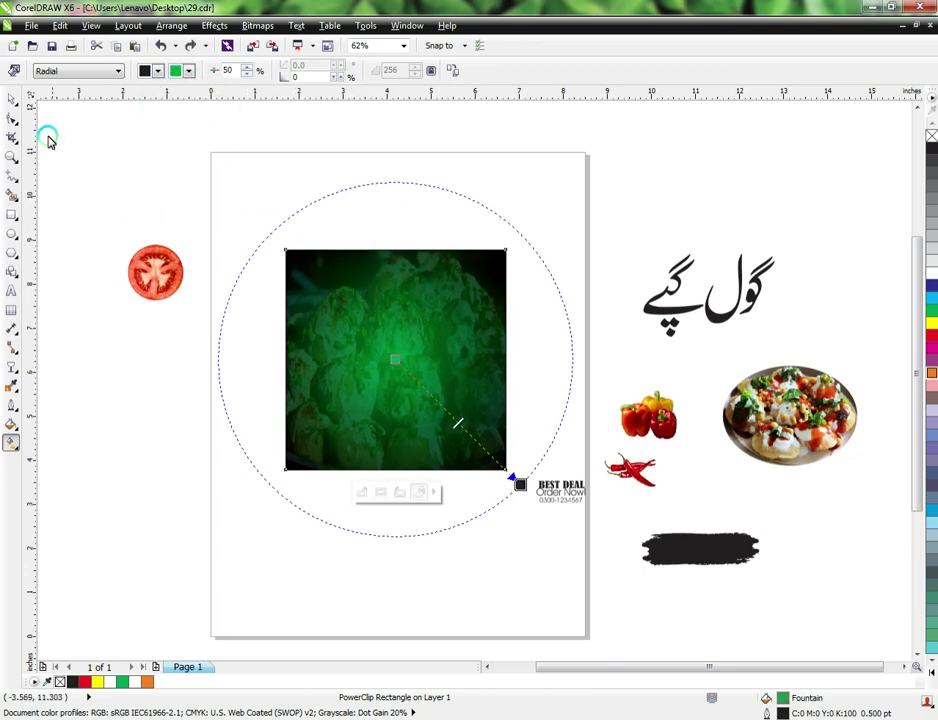
{"action": "left_click", "coordinate": [12, 100]}
- Place the oval food plate over the square's lower half, in front of it, and stretch it to about 2.42 inches tall
{"action": "left_click", "coordinate": [172, 251]}
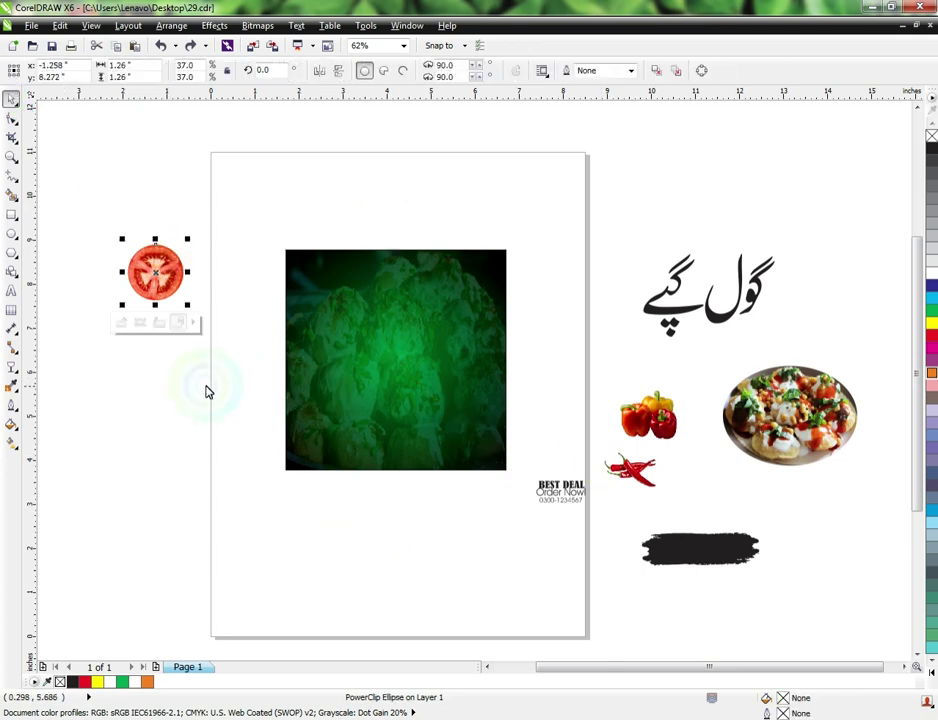
{"action": "left_click", "coordinate": [253, 400]}
{"action": "left_click_drag", "start_coordinate": [795, 435], "coordinate": [389, 373]}
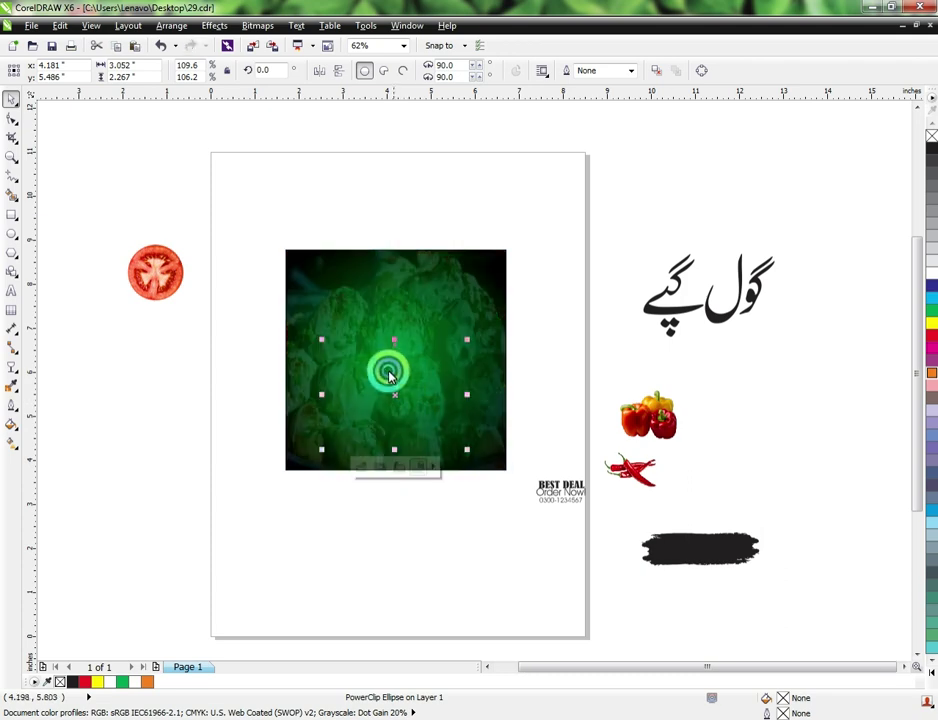
{"action": "scroll", "coordinate": [389, 373], "scroll_direction": "up", "scroll_amount": 3}
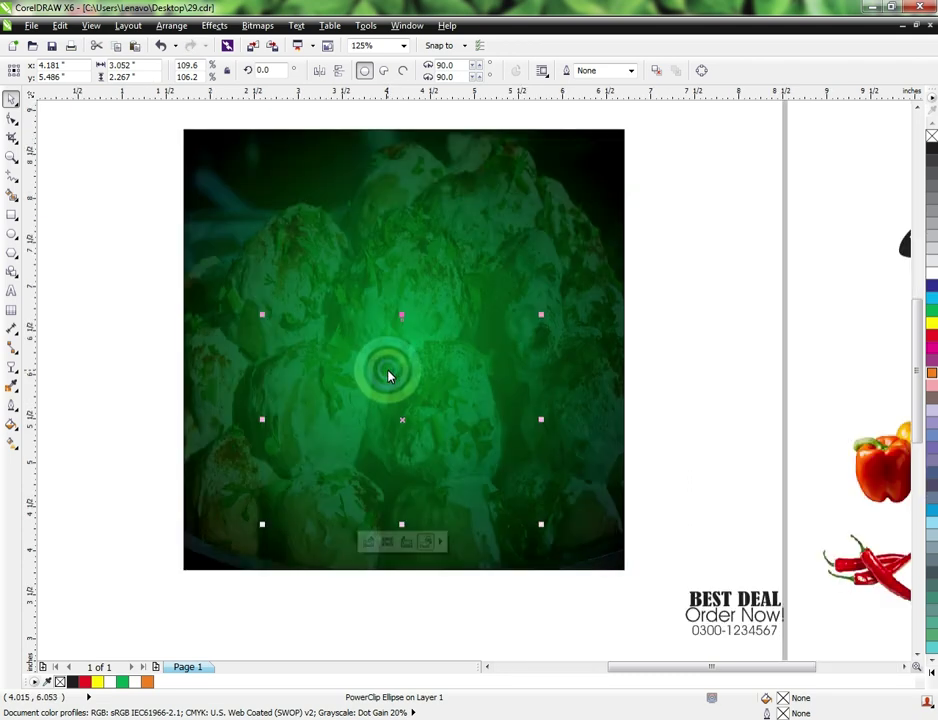
{"action": "left_click", "coordinate": [400, 318]}
{"action": "left_click", "coordinate": [400, 318]}
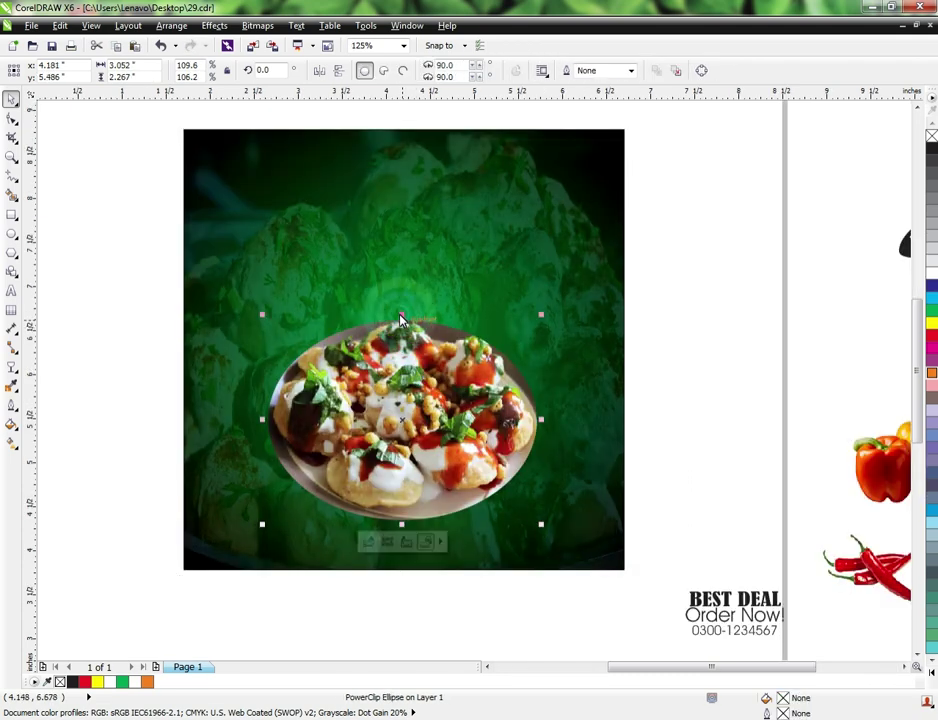
{"action": "left_click_drag", "start_coordinate": [400, 318], "coordinate": [400, 304]}
- Centre the food plate horizontally on the green square
{"action": "left_click", "coordinate": [420, 368]}
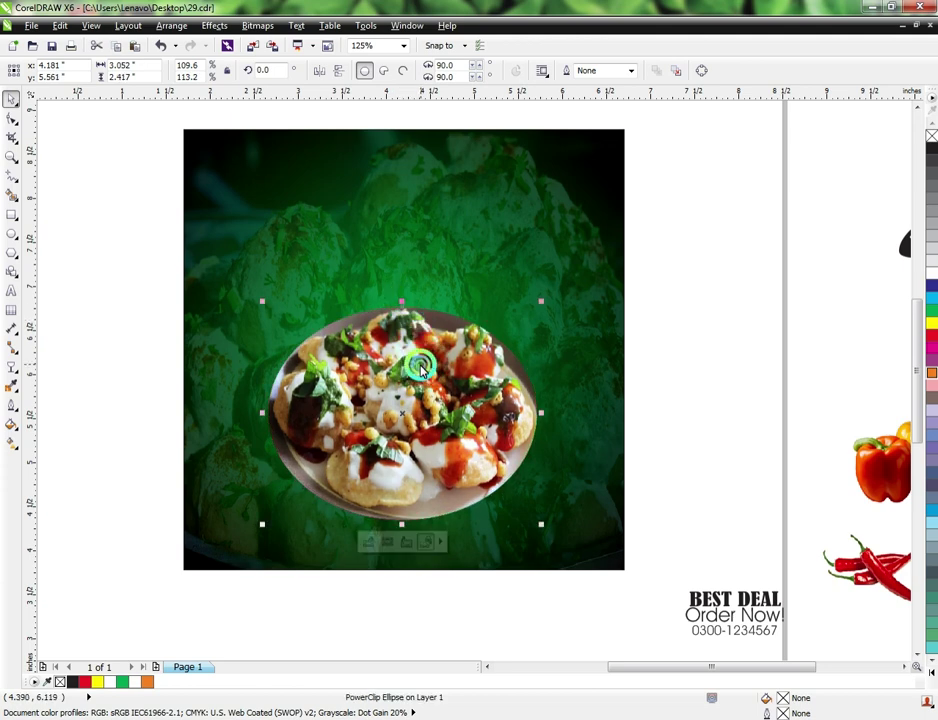
{"action": "left_click", "coordinate": [337, 256], "text": "shift"}
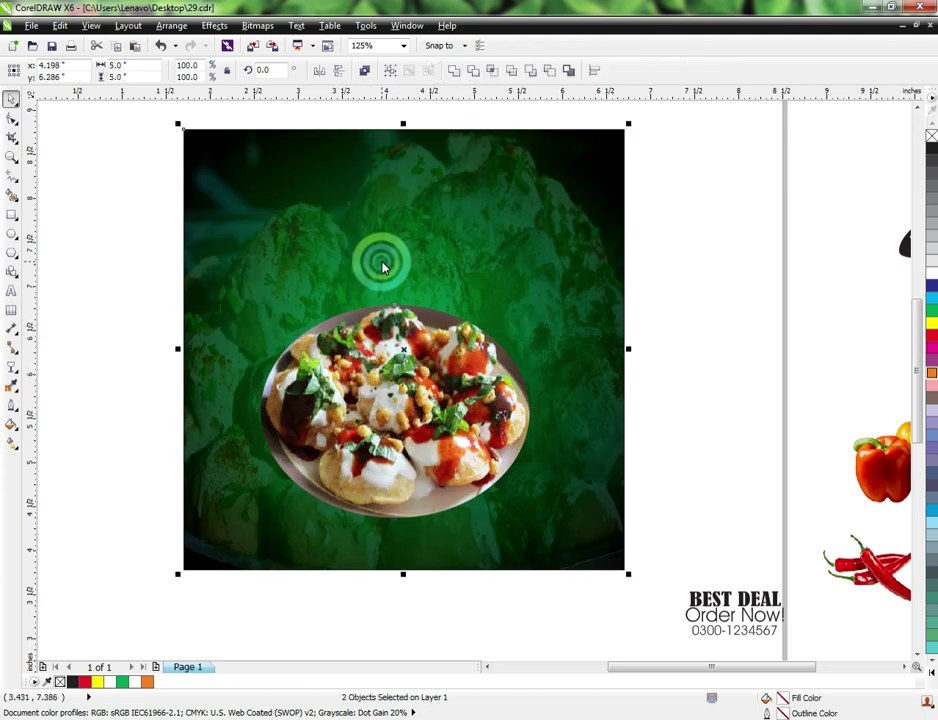
{"action": "key", "text": "e"}
{"action": "scroll", "coordinate": [421, 300], "scroll_direction": "down", "scroll_amount": 2}
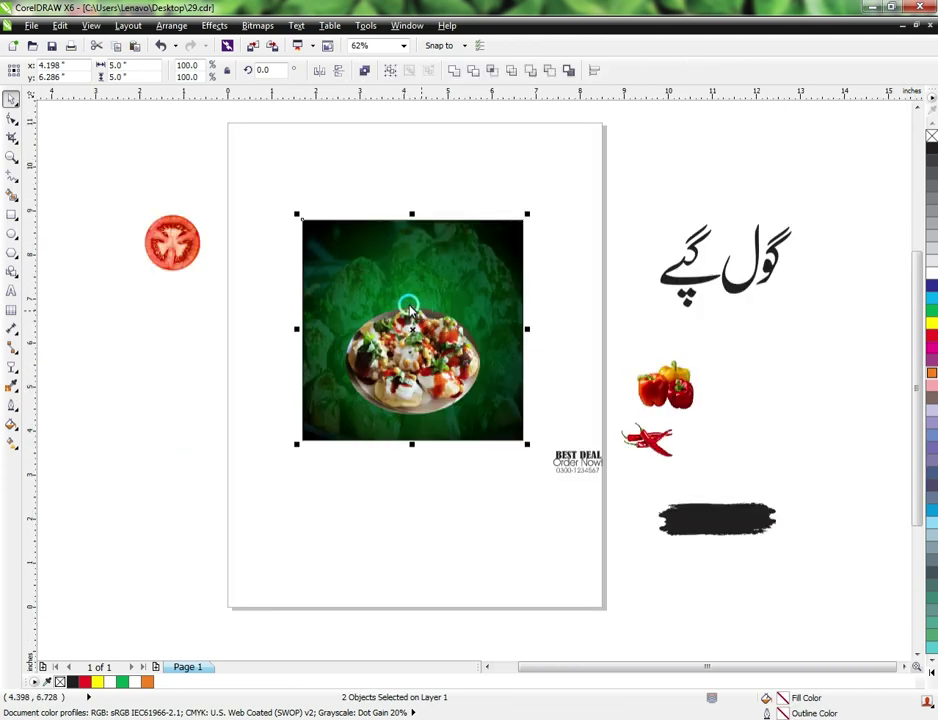
- Duplicate the food plate below the original and try a downward linear transparency on the copy
{"action": "left_click", "coordinate": [306, 314]}
{"action": "left_click", "coordinate": [427, 400]}
{"action": "left_click_drag", "start_coordinate": [427, 400], "coordinate": [420, 480]}
{"action": "scroll", "coordinate": [392, 428], "scroll_direction": "up", "scroll_amount": 2}
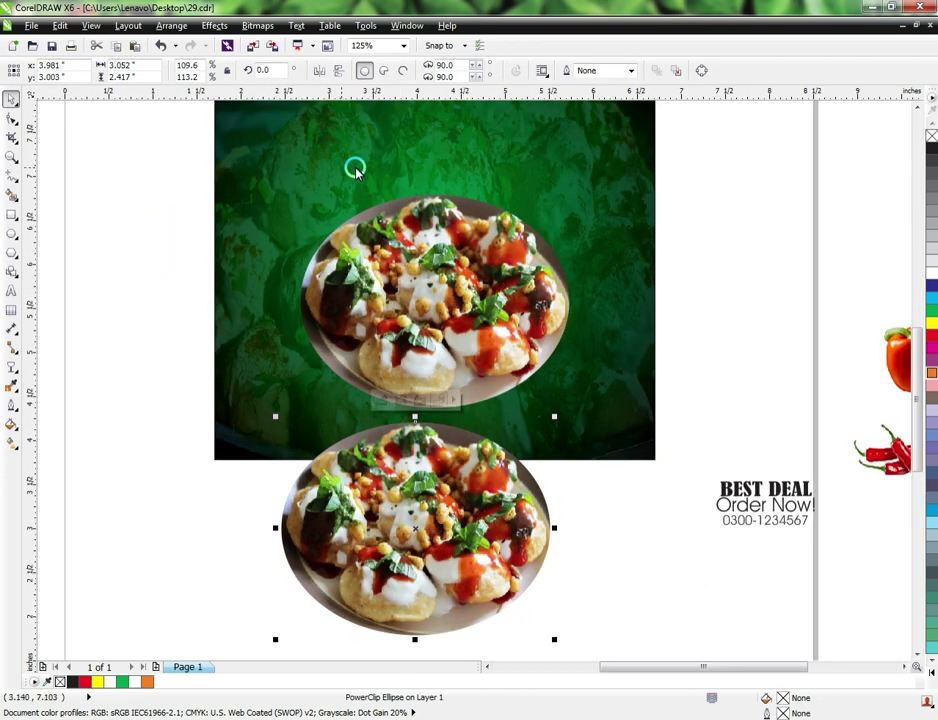
{"action": "left_click", "coordinate": [12, 368]}
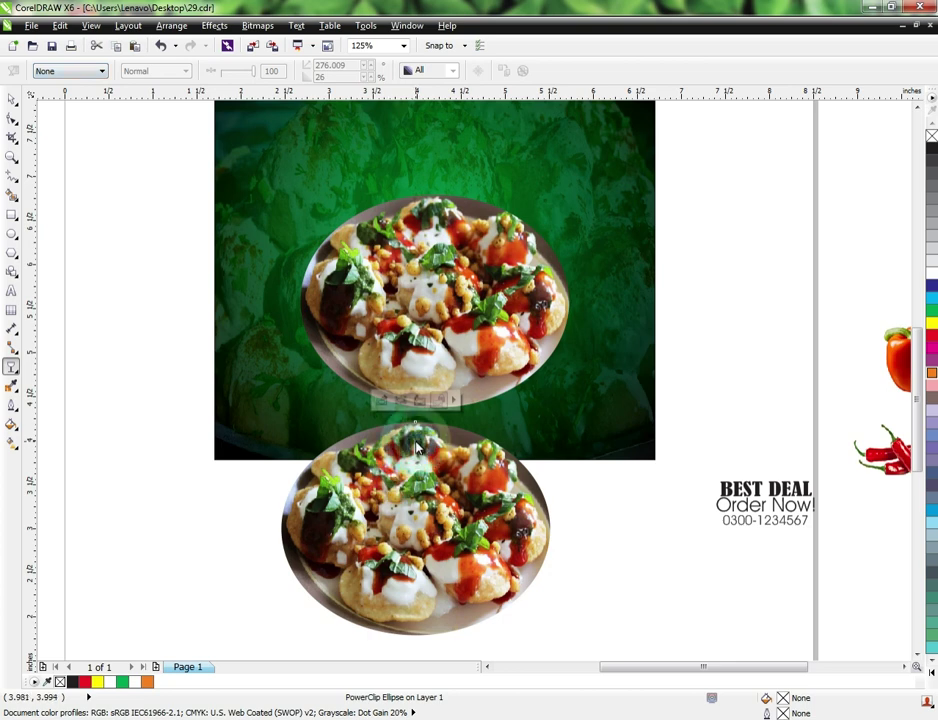
{"action": "left_click_drag", "start_coordinate": [415, 438], "coordinate": [422, 543]}
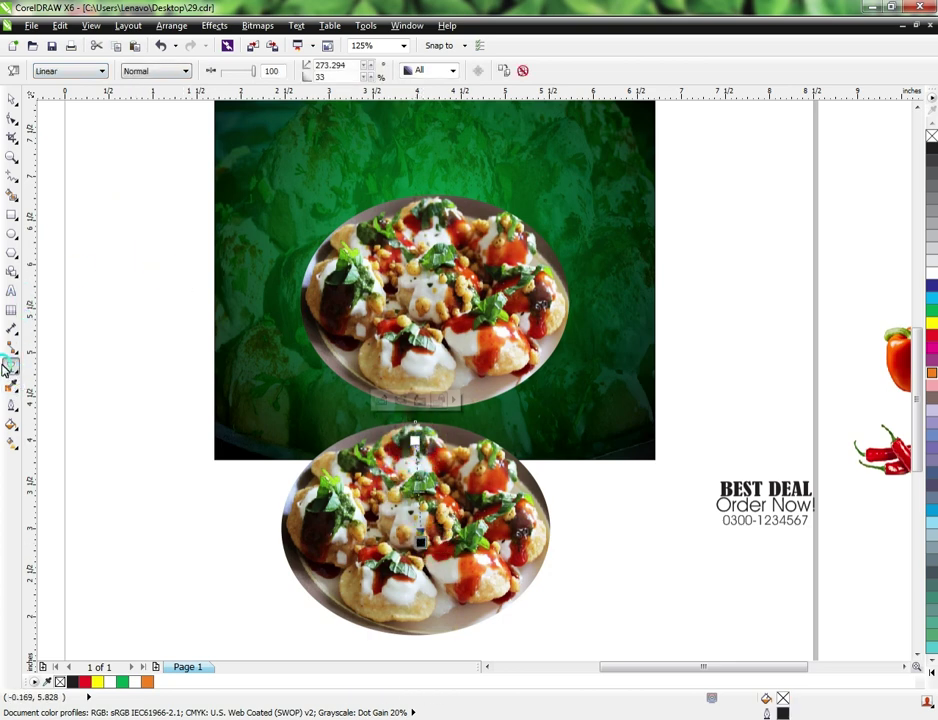
- Clear the transparency from the duplicate plate and delete that copy
{"action": "left_click", "coordinate": [109, 195]}
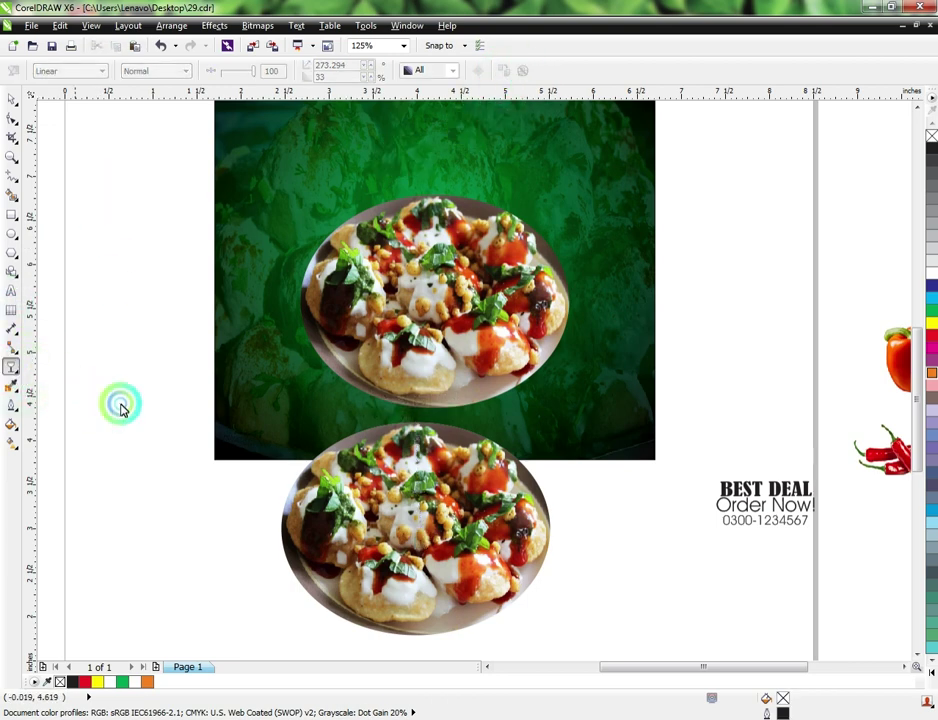
{"action": "left_click", "coordinate": [405, 563]}
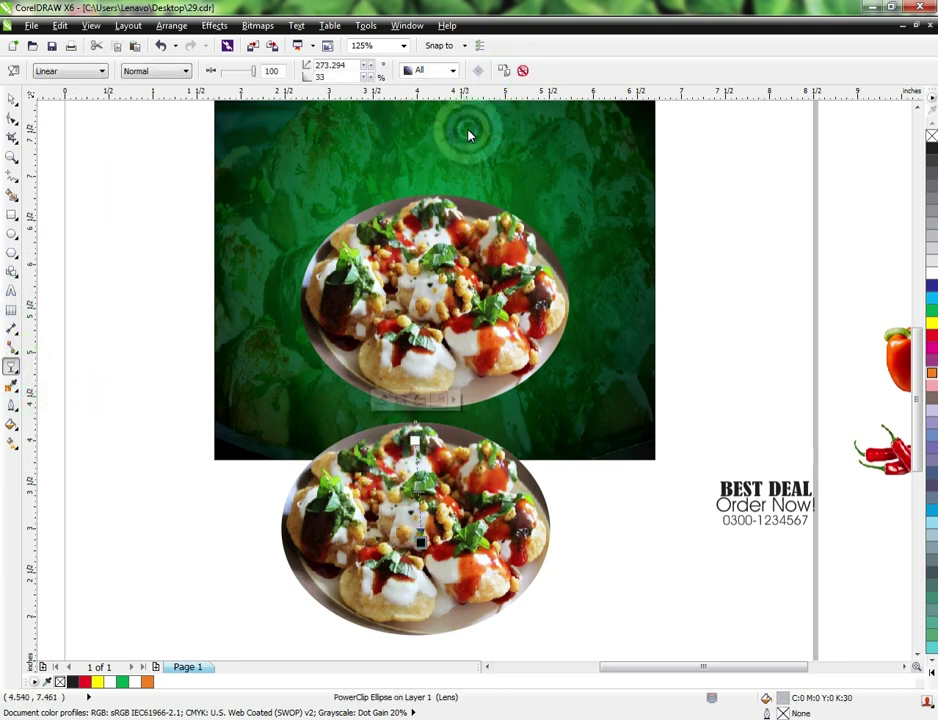
{"action": "left_click", "coordinate": [523, 72]}
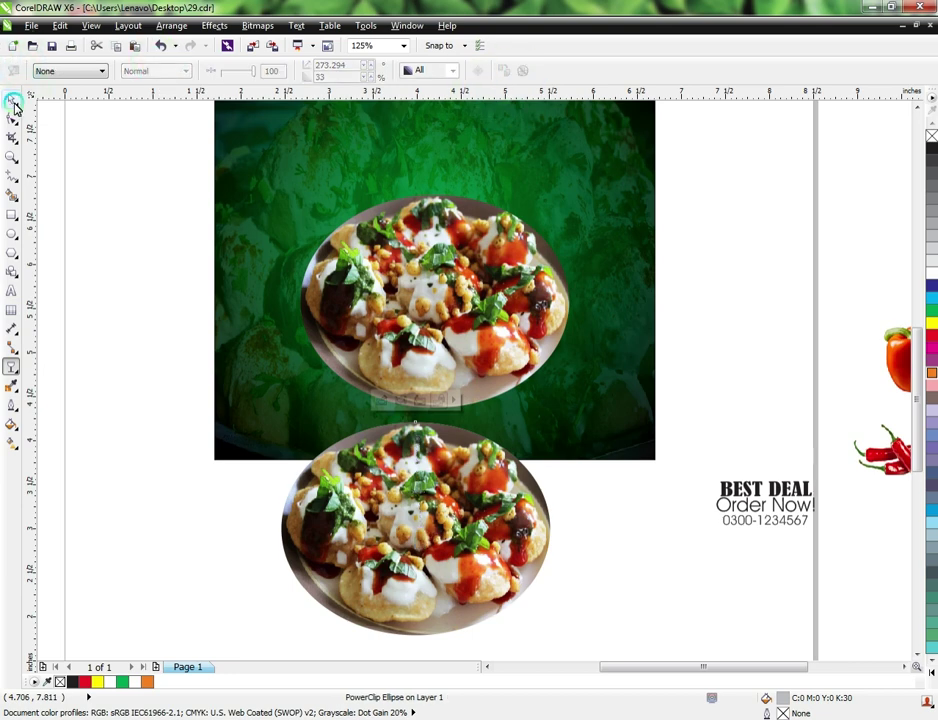
{"action": "left_click", "coordinate": [13, 101]}
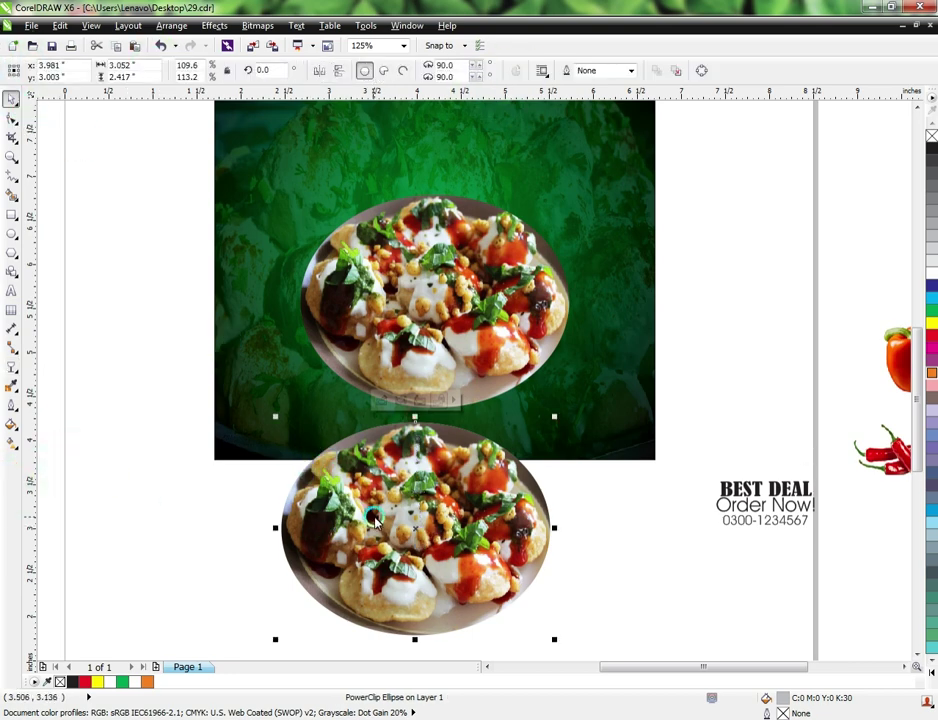
{"action": "left_click_drag", "start_coordinate": [379, 517], "coordinate": [422, 448]}
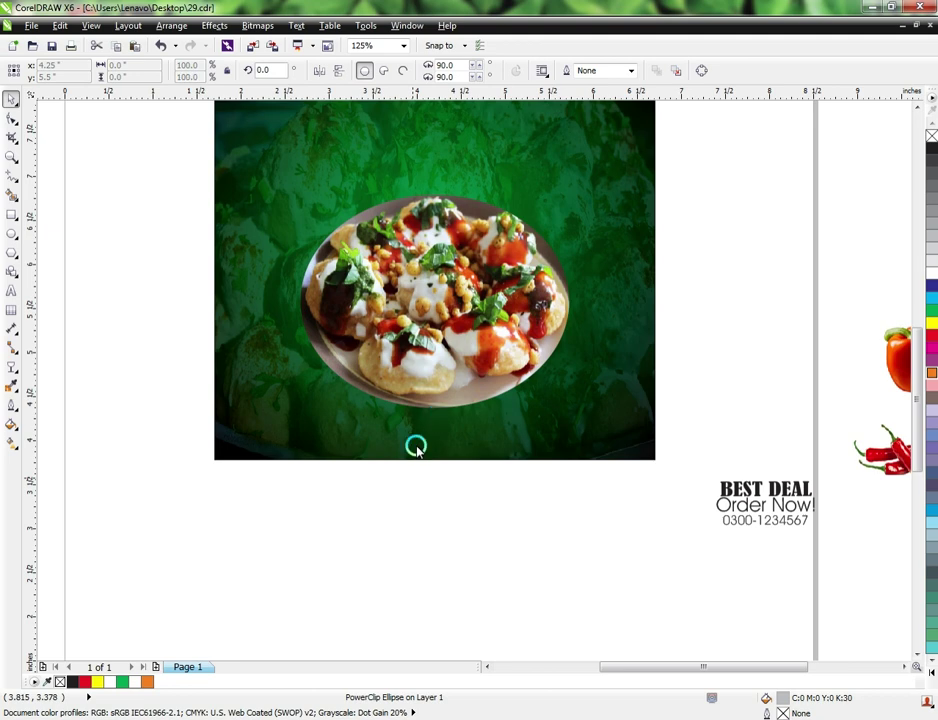
{"action": "scroll", "coordinate": [416, 447], "scroll_direction": "down", "scroll_amount": 3}
{"action": "scroll", "coordinate": [426, 372], "scroll_direction": "up", "scroll_amount": 3}
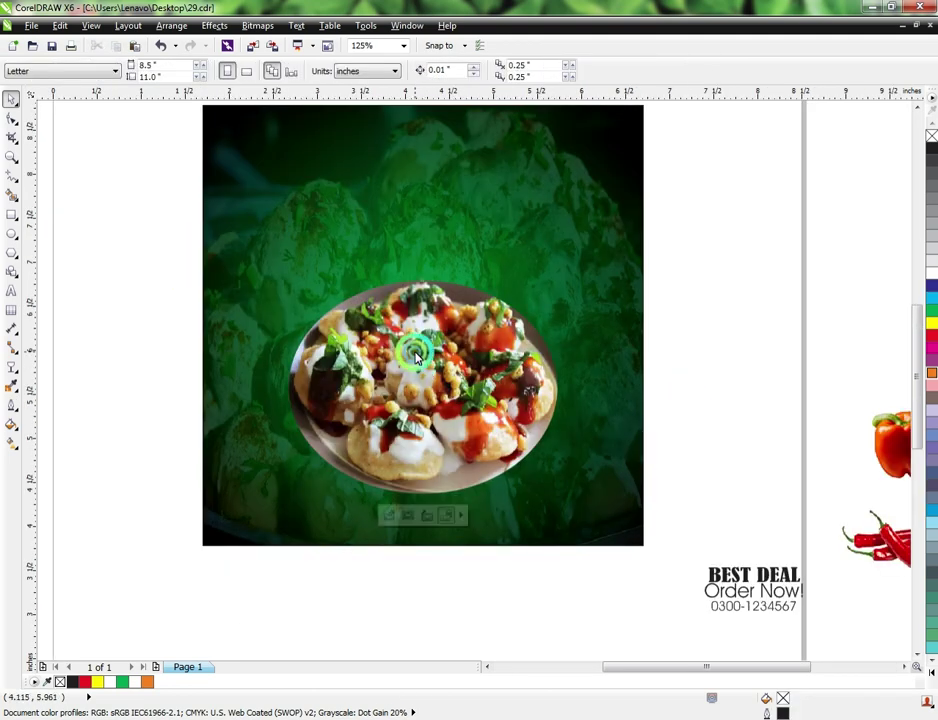
{"action": "left_click", "coordinate": [421, 343]}
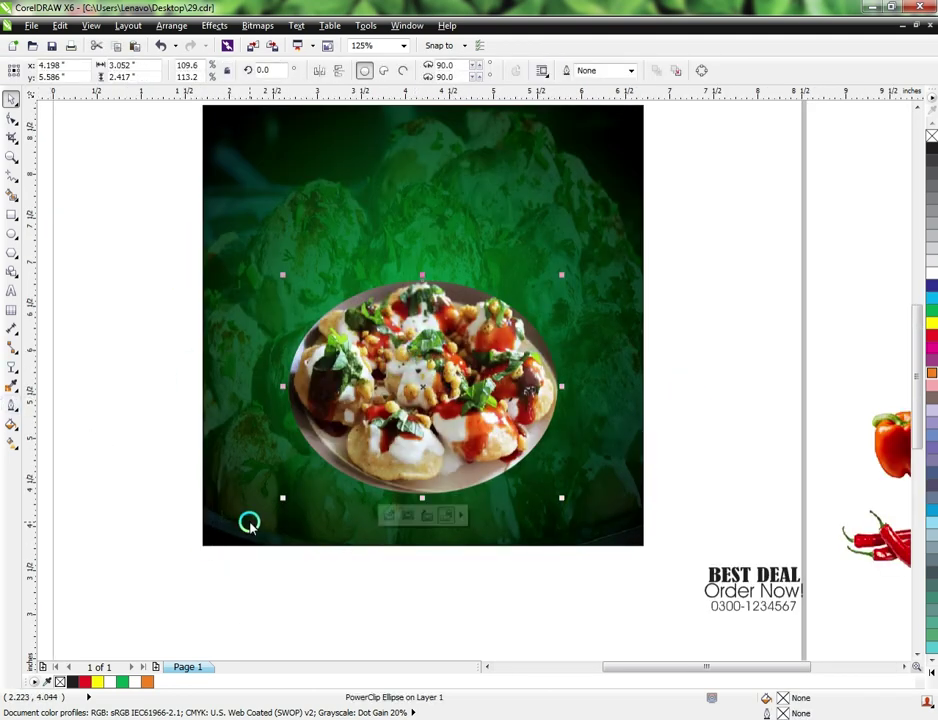
{"action": "scroll", "coordinate": [345, 440], "scroll_direction": "down", "scroll_amount": 3}
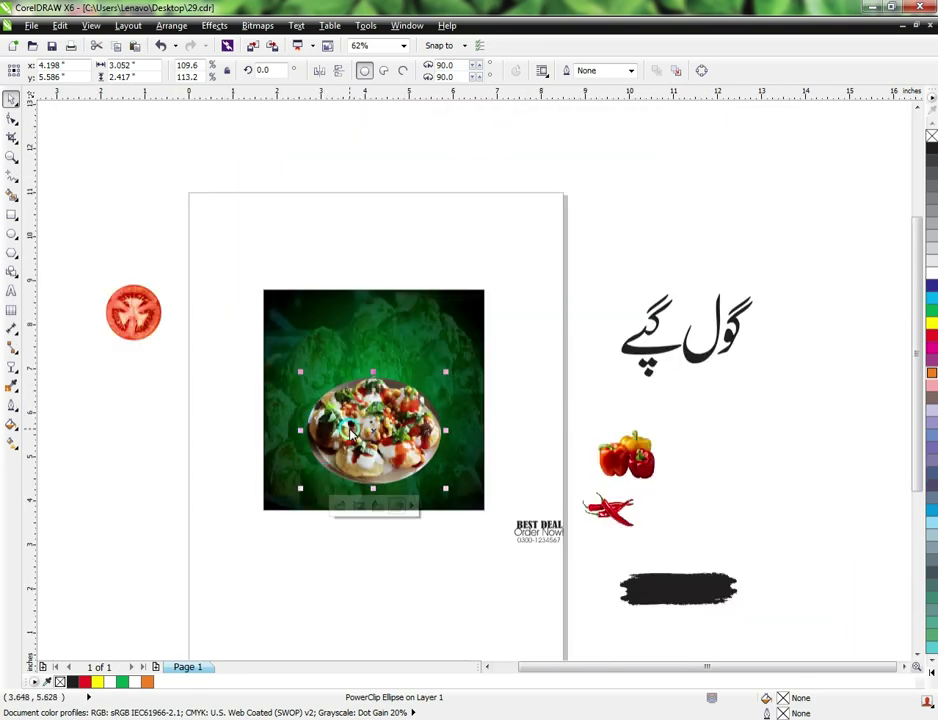
{"action": "scroll", "coordinate": [350, 430], "scroll_direction": "up", "scroll_amount": 3}
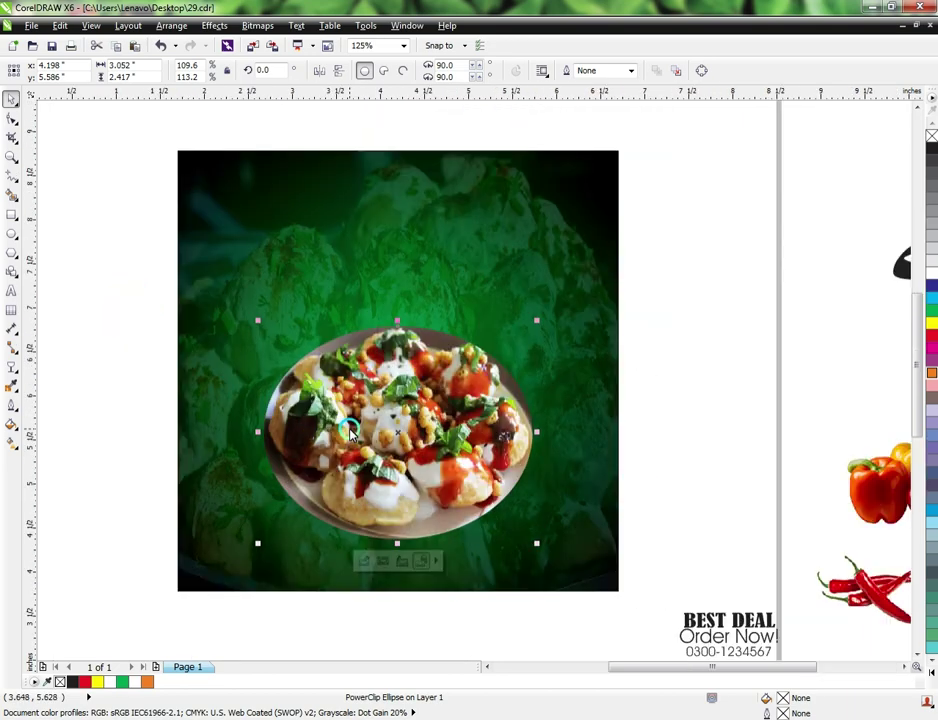
- Move the black brush stroke in front of the green square's upper part, at about x 4.33 and y 7.86 inches
{"action": "scroll", "coordinate": [350, 430], "scroll_direction": "down", "scroll_amount": 3}
{"action": "left_click", "coordinate": [645, 572]}
{"action": "mouse_move", "coordinate": [653, 597]}
{"action": "left_mouse_down"}
{"action": "mouse_move", "coordinate": [664, 597]}
{"action": "mouse_move", "coordinate": [404, 523]}
{"action": "mouse_move", "coordinate": [386, 362]}
{"action": "mouse_move", "coordinate": [366, 293]}
{"action": "left_mouse_up"}
{"action": "scroll", "coordinate": [366, 293], "scroll_direction": "up", "scroll_amount": 3}
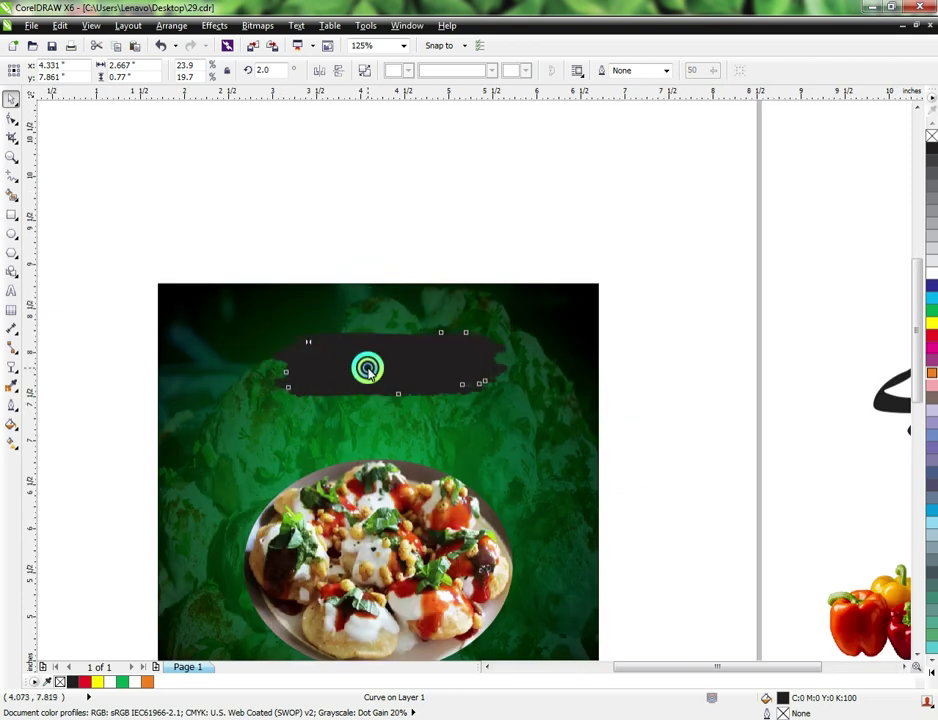
- Tilt the brush stroke to about 24.1° while enlarging it to about 3.97 inches wide, and fill it white
{"action": "left_click", "coordinate": [367, 370]}
{"action": "mouse_move", "coordinate": [268, 404]}
{"action": "left_mouse_down"}
{"action": "mouse_move", "coordinate": [295, 448]}
{"action": "mouse_move", "coordinate": [205, 477]}
{"action": "mouse_move", "coordinate": [144, 519]}
{"action": "mouse_move", "coordinate": [146, 508]}
{"action": "left_mouse_up"}
{"action": "left_click", "coordinate": [314, 387]}
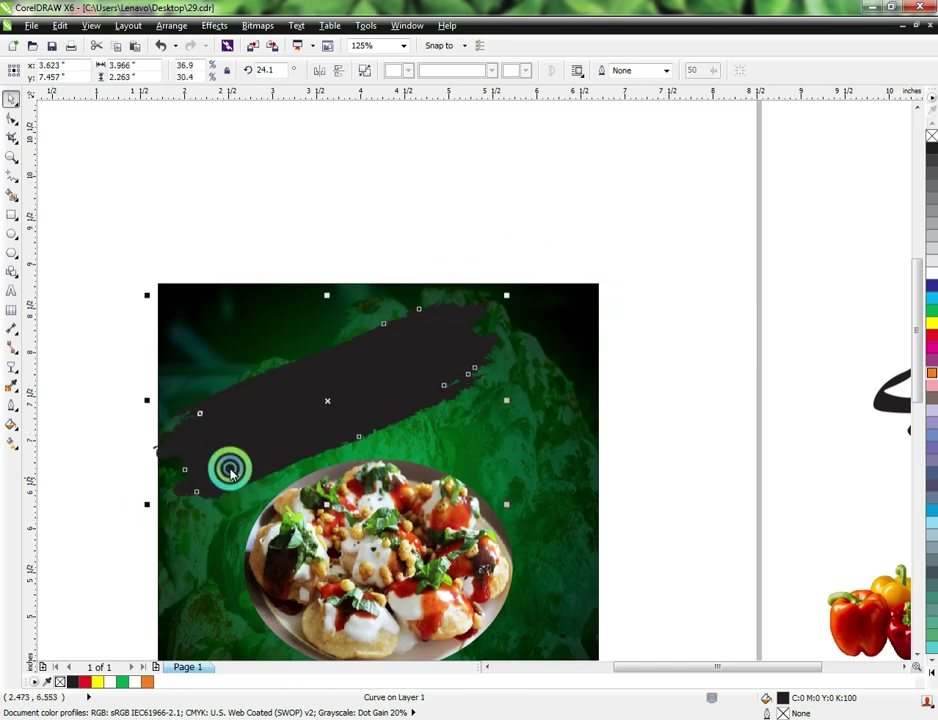
{"action": "left_click_drag", "start_coordinate": [230, 470], "coordinate": [245, 440]}
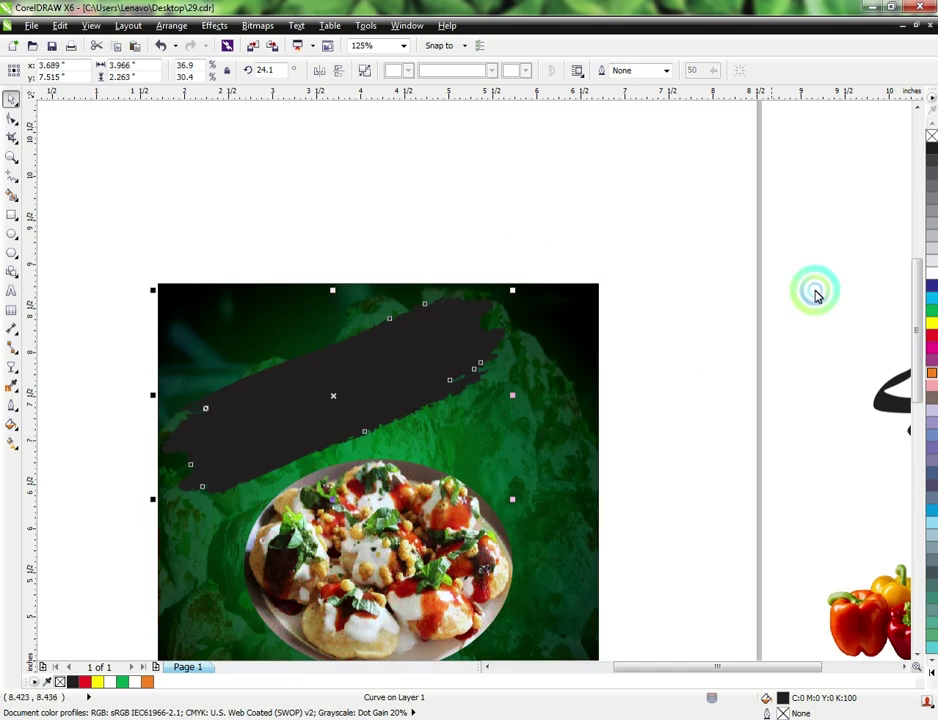
{"action": "left_click", "coordinate": [930, 274]}
{"action": "left_click", "coordinate": [561, 274]}
- Group all five curves of the black Urdu lettering beside the page
{"action": "scroll", "coordinate": [555, 276], "scroll_direction": "down", "scroll_amount": 2}
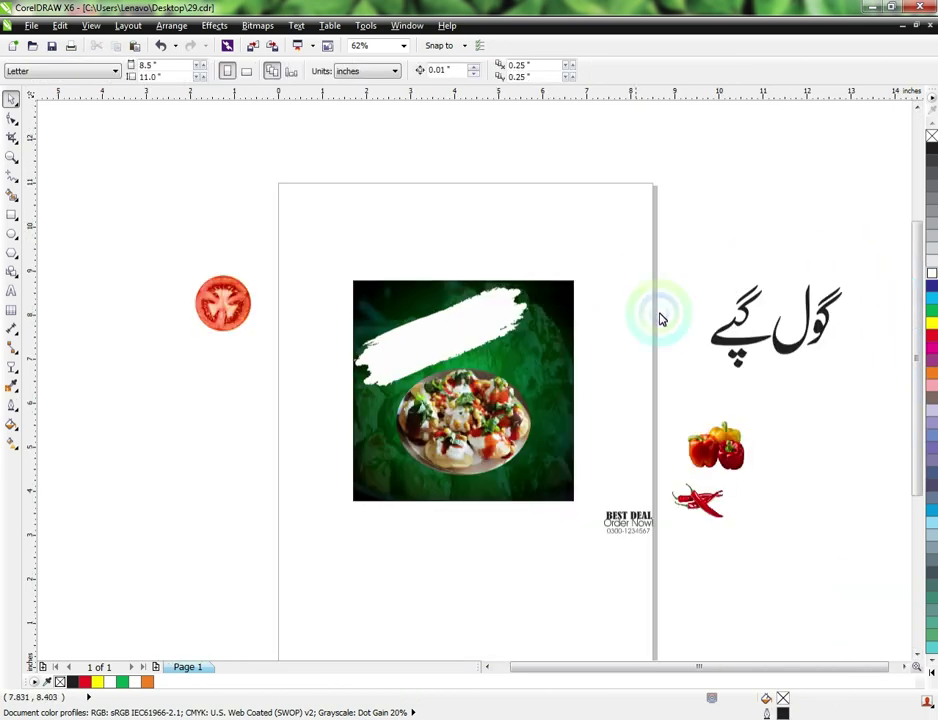
{"action": "left_click", "coordinate": [730, 348]}
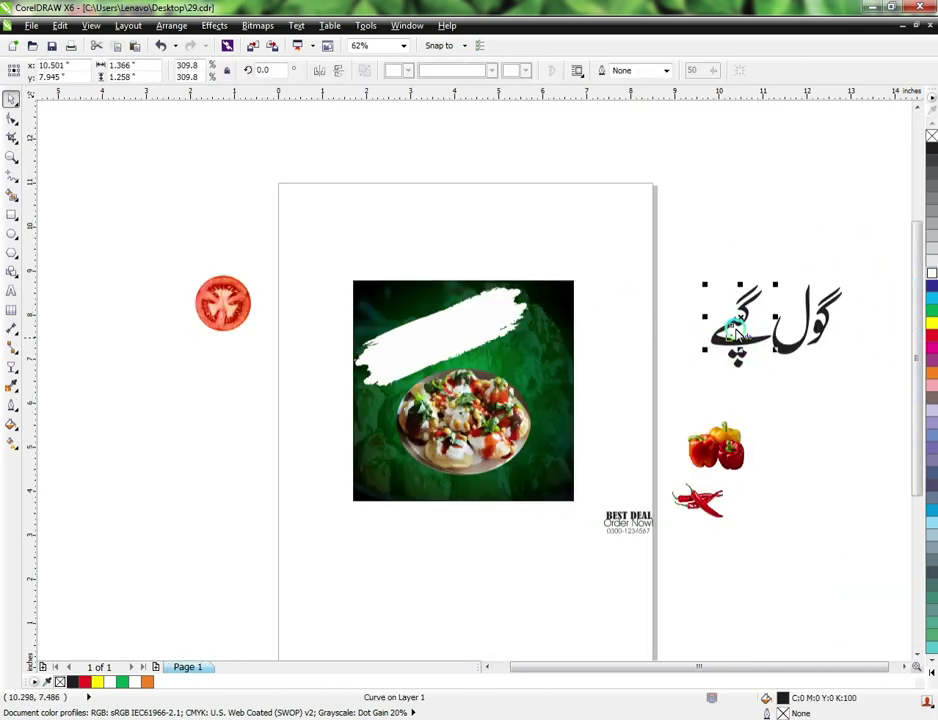
{"action": "left_click_drag", "start_coordinate": [685, 216], "coordinate": [882, 413]}
{"action": "scroll", "coordinate": [848, 287], "scroll_direction": "up", "scroll_amount": 2}
{"action": "scroll", "coordinate": [848, 287], "scroll_direction": "up", "scroll_amount": 1}
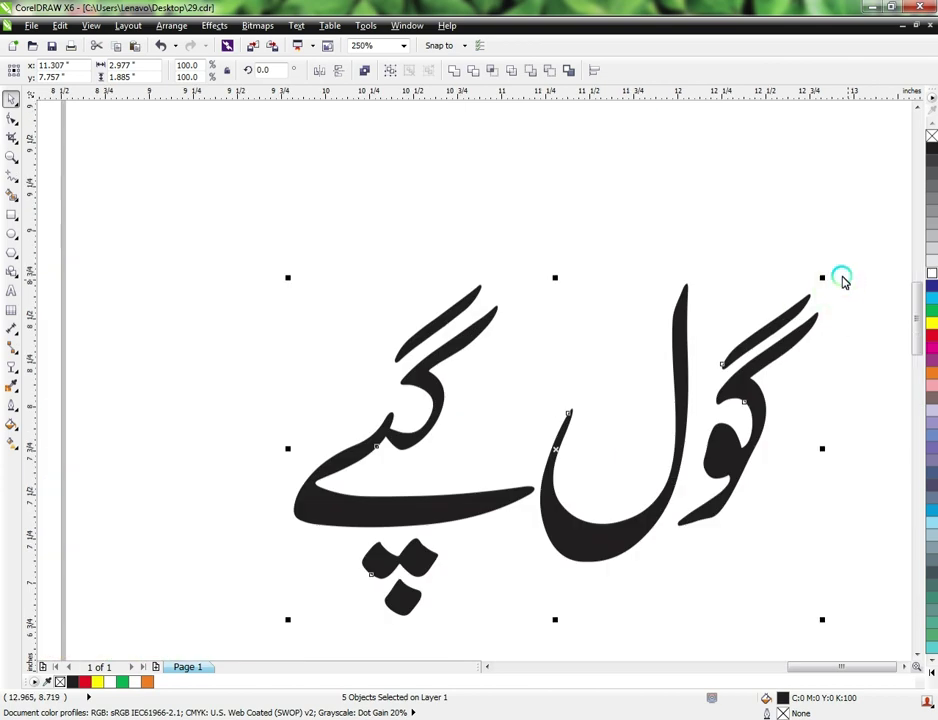
{"action": "scroll", "coordinate": [659, 249], "scroll_direction": "down", "scroll_amount": 1}
{"action": "left_click", "coordinate": [607, 335]}
{"action": "left_click_drag", "start_coordinate": [620, 209], "coordinate": [432, 474]}
{"action": "scroll", "coordinate": [541, 318], "scroll_direction": "up", "scroll_amount": 1}
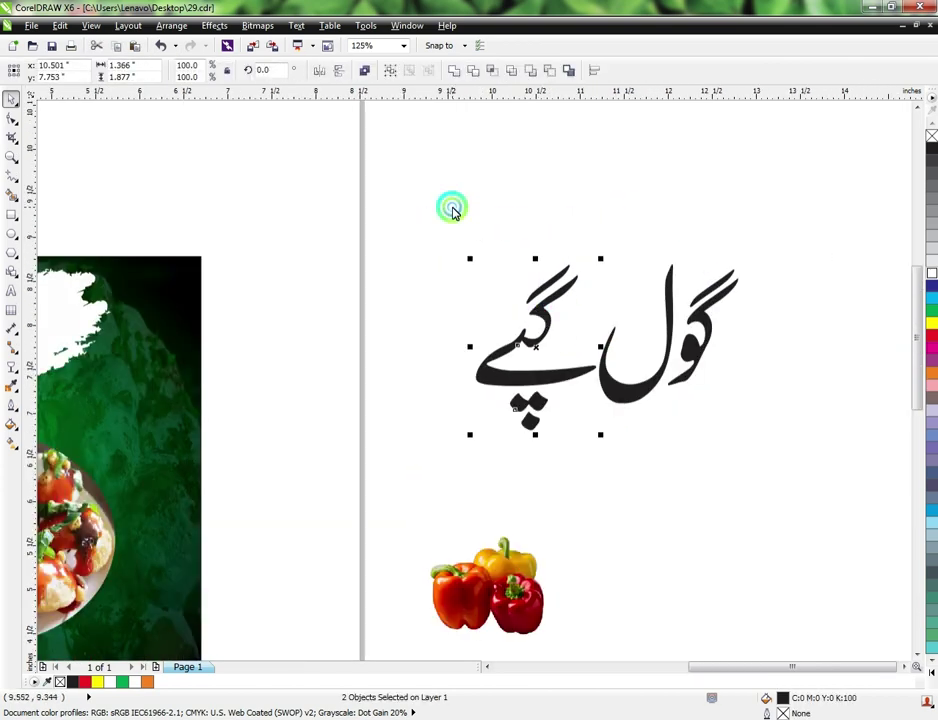
{"action": "left_click_drag", "start_coordinate": [452, 211], "coordinate": [817, 503]}
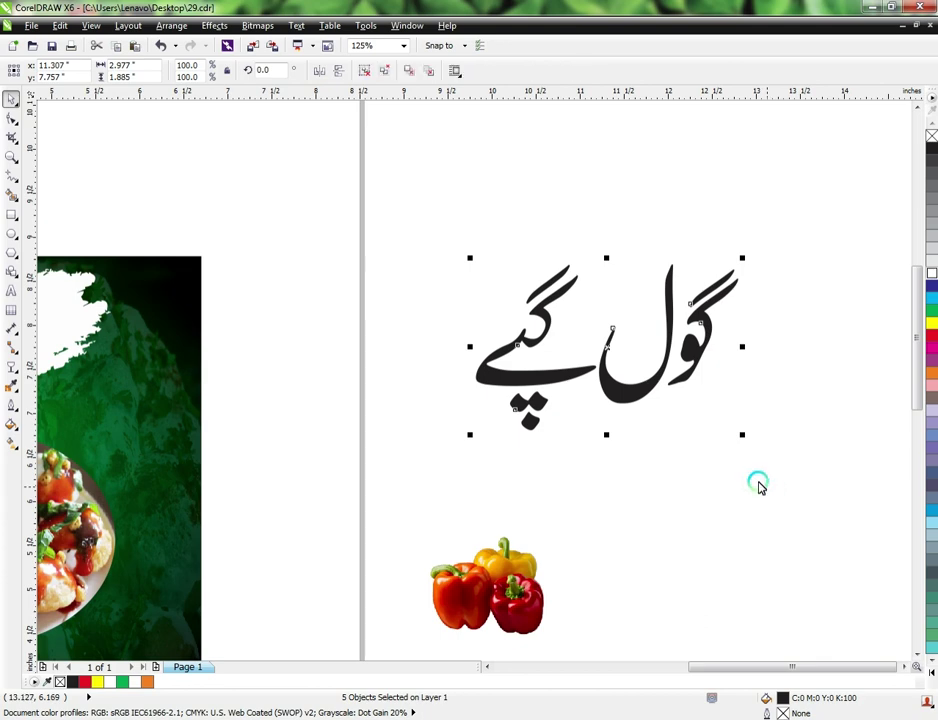
- Place the Urdu lettering in front of the white brush stroke and shrink it to about 2.35 inches wide
{"action": "scroll", "coordinate": [758, 486], "scroll_direction": "down", "scroll_amount": 1}
{"action": "left_click_drag", "start_coordinate": [680, 440], "coordinate": [364, 428]}
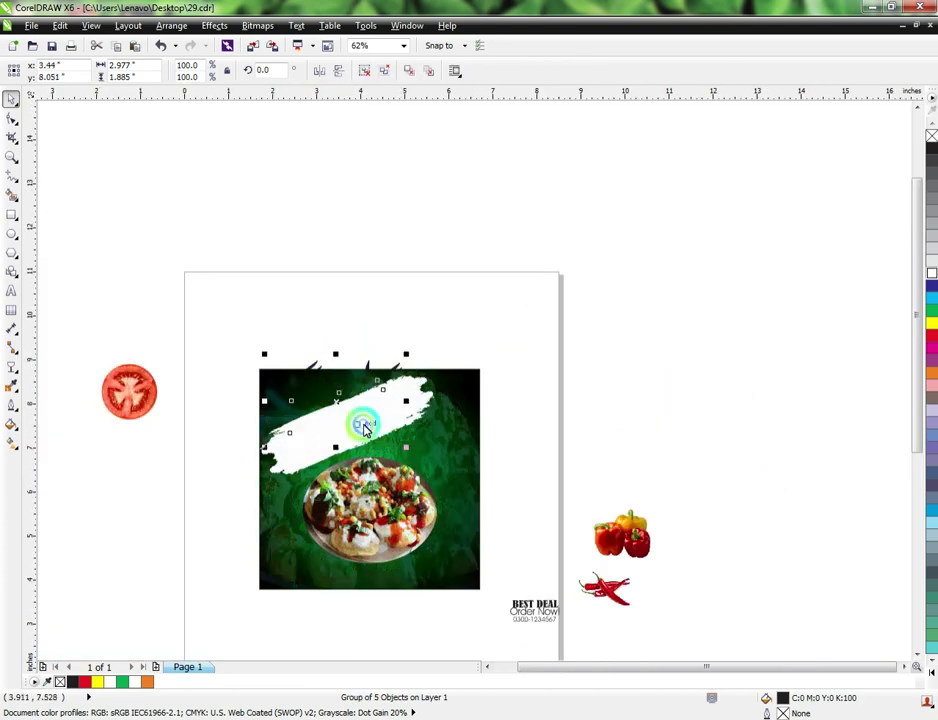
{"action": "scroll", "coordinate": [345, 413], "scroll_direction": "up", "scroll_amount": 1}
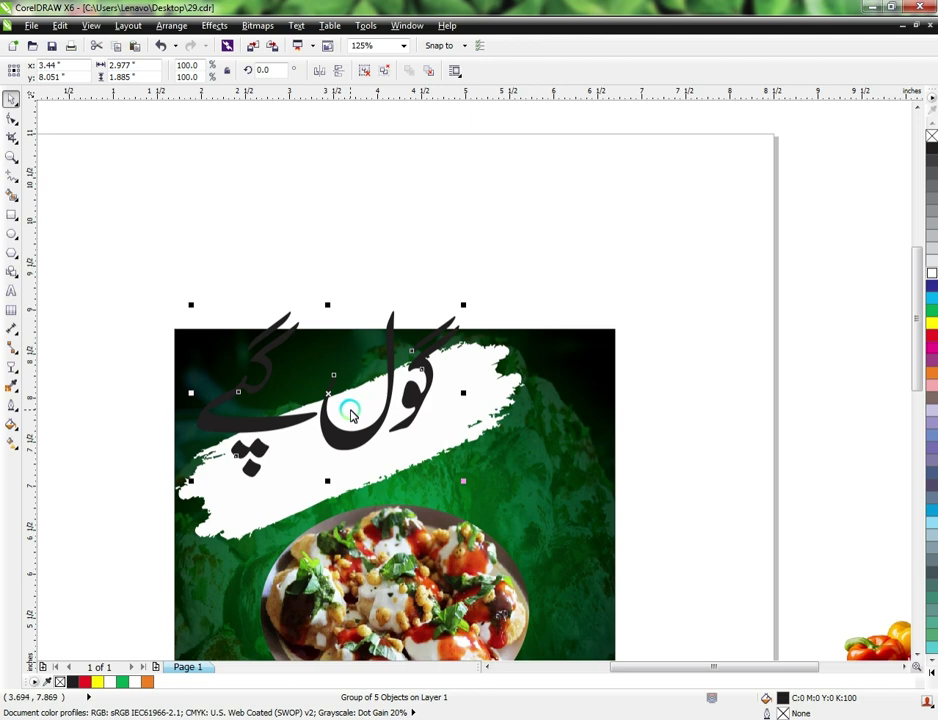
{"action": "scroll", "coordinate": [351, 416], "scroll_direction": "down", "scroll_amount": 1}
{"action": "scroll", "coordinate": [325, 428], "scroll_direction": "up", "scroll_amount": 1}
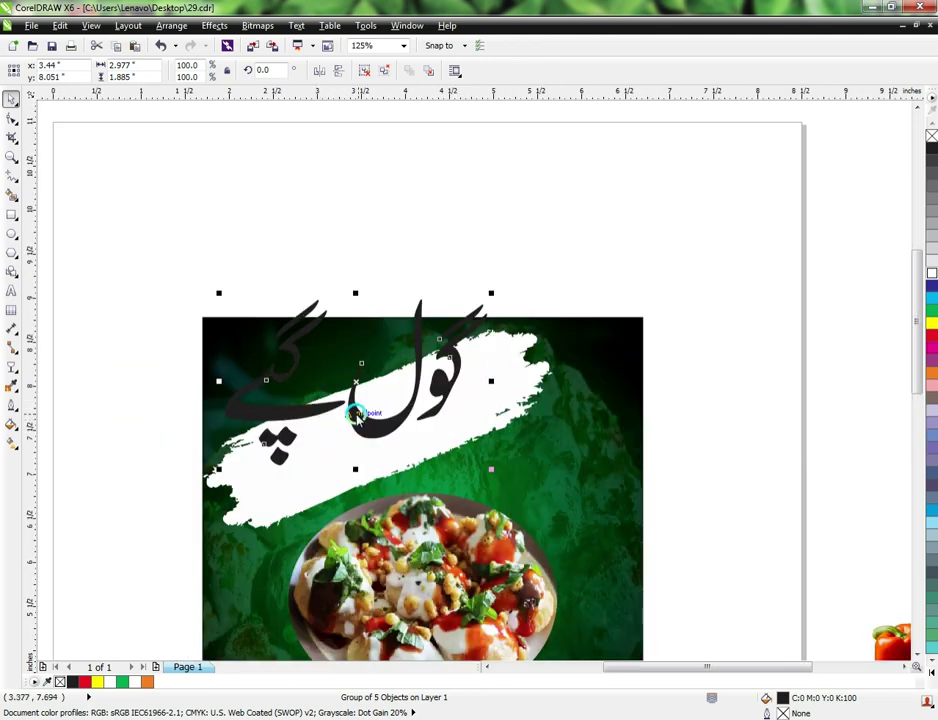
{"action": "mouse_move", "coordinate": [219, 295]}
{"action": "left_mouse_down"}
{"action": "mouse_move", "coordinate": [299, 362]}
{"action": "mouse_move", "coordinate": [147, 295]}
{"action": "mouse_move", "coordinate": [218, 299]}
{"action": "left_mouse_up"}
{"action": "scroll", "coordinate": [302, 368], "scroll_direction": "up", "scroll_amount": 1}
{"action": "scroll", "coordinate": [218, 299], "scroll_direction": "down", "scroll_amount": 1}
- Reduce the white brush stroke's rotation to about 14.4°
{"action": "left_click", "coordinate": [230, 450]}
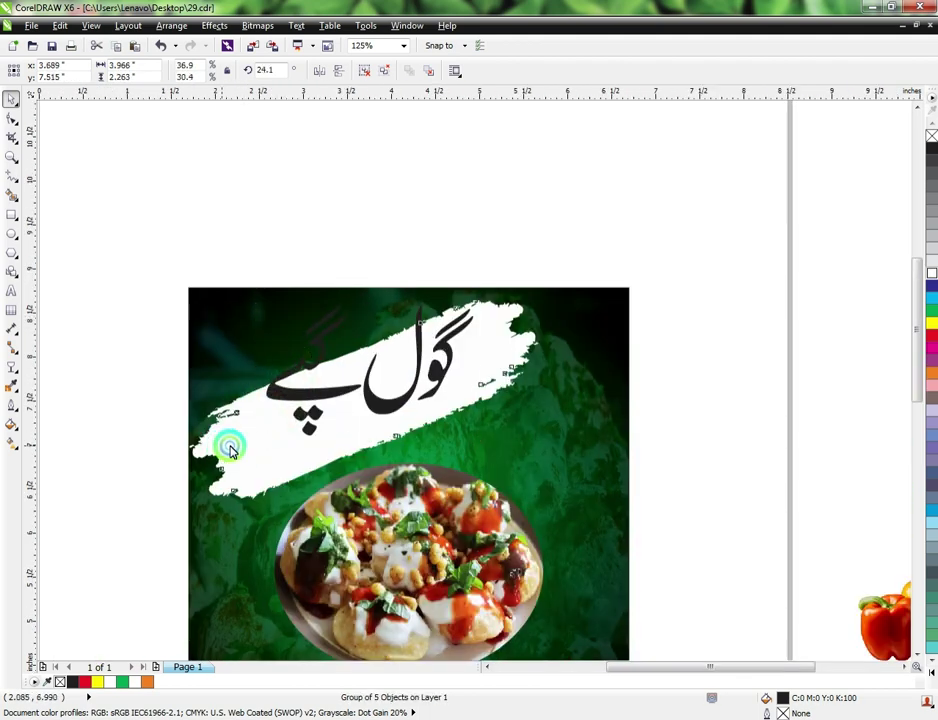
{"action": "left_click", "coordinate": [502, 373], "text": "ctrl"}
{"action": "left_click", "coordinate": [496, 360]}
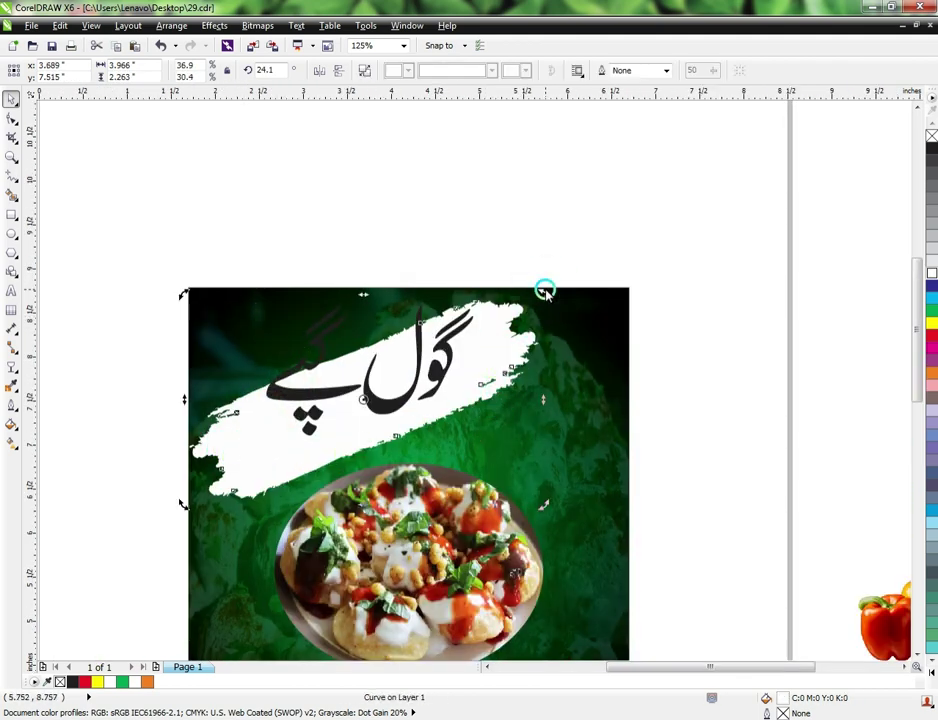
{"action": "mouse_move", "coordinate": [541, 292]}
{"action": "left_mouse_down"}
{"action": "mouse_move", "coordinate": [567, 320]}
{"action": "mouse_move", "coordinate": [534, 356]}
{"action": "left_mouse_up"}
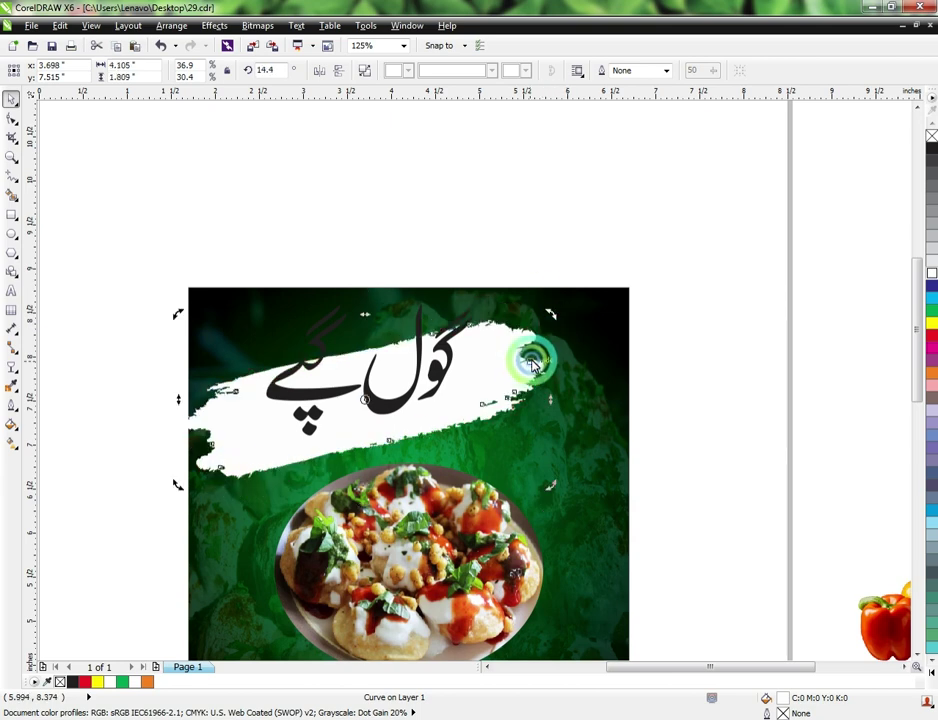
- Enlarge the white brush stroke across the green square and centre it horizontally on the square
{"action": "left_click", "coordinate": [530, 353]}
{"action": "left_click_drag", "start_coordinate": [550, 313], "coordinate": [614, 298]}
{"action": "mouse_move", "coordinate": [551, 368]}
{"action": "left_mouse_down"}
{"action": "mouse_move", "coordinate": [561, 368]}
{"action": "mouse_move", "coordinate": [560, 381]}
{"action": "left_mouse_up"}
{"action": "left_click", "coordinate": [593, 507], "text": "shift"}
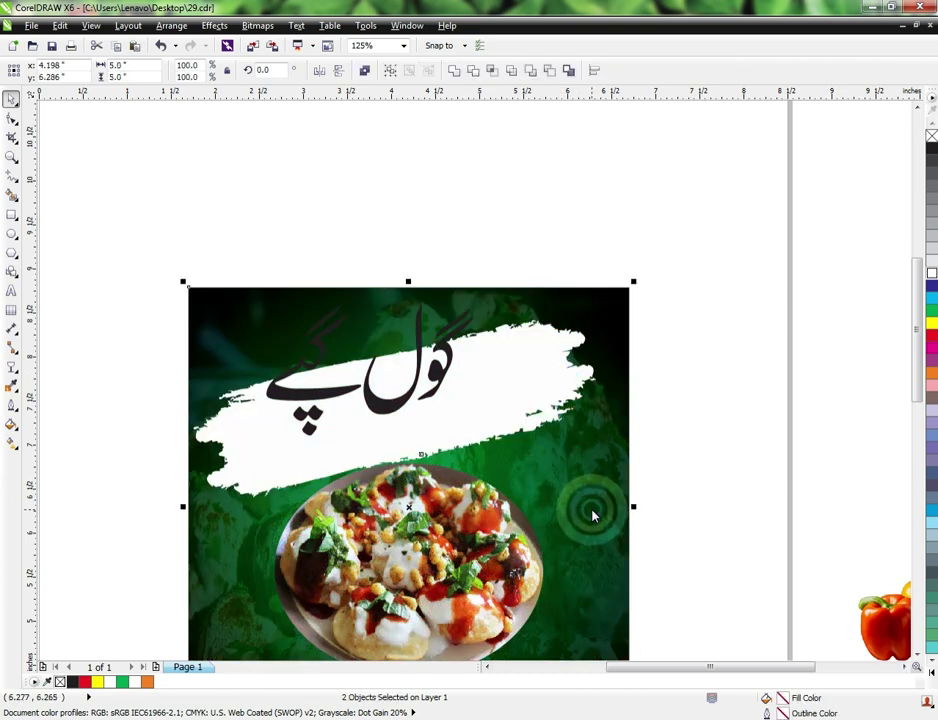
{"action": "left_click", "coordinate": [442, 226]}
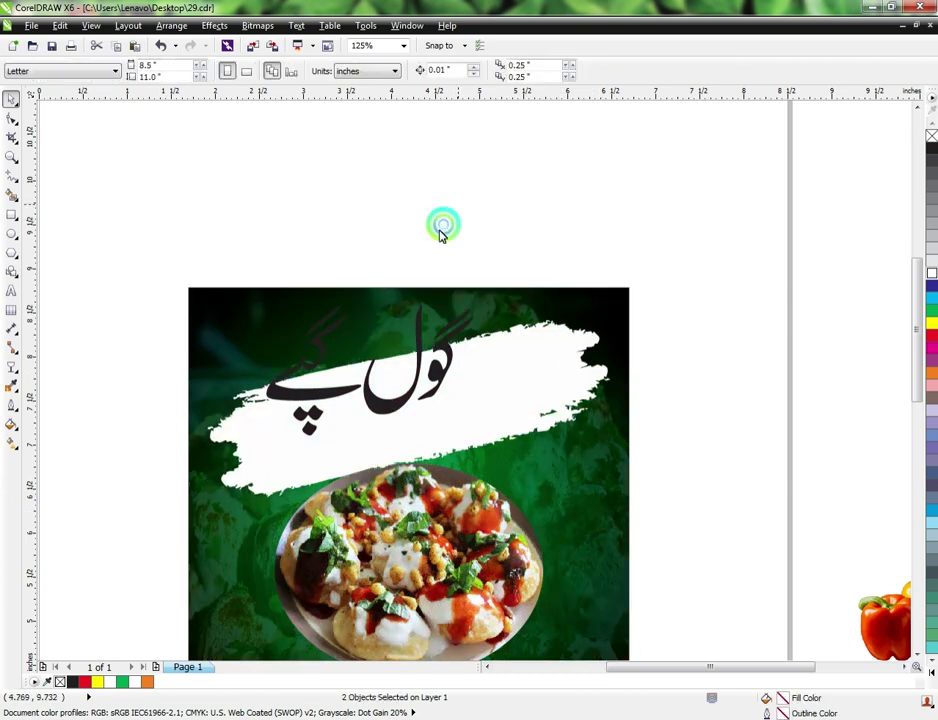
- Reposition the Urdu lettering over the middle of the white brush stroke and enlarge it to about 2.79 inches wide
{"action": "left_click", "coordinate": [420, 341]}
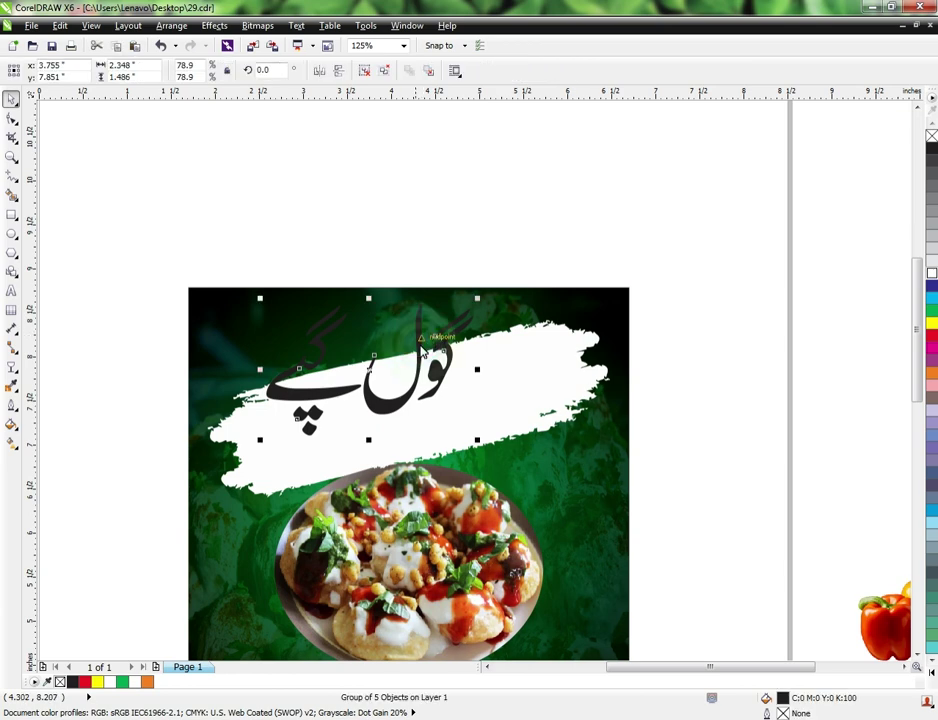
{"action": "left_click", "coordinate": [414, 504]}
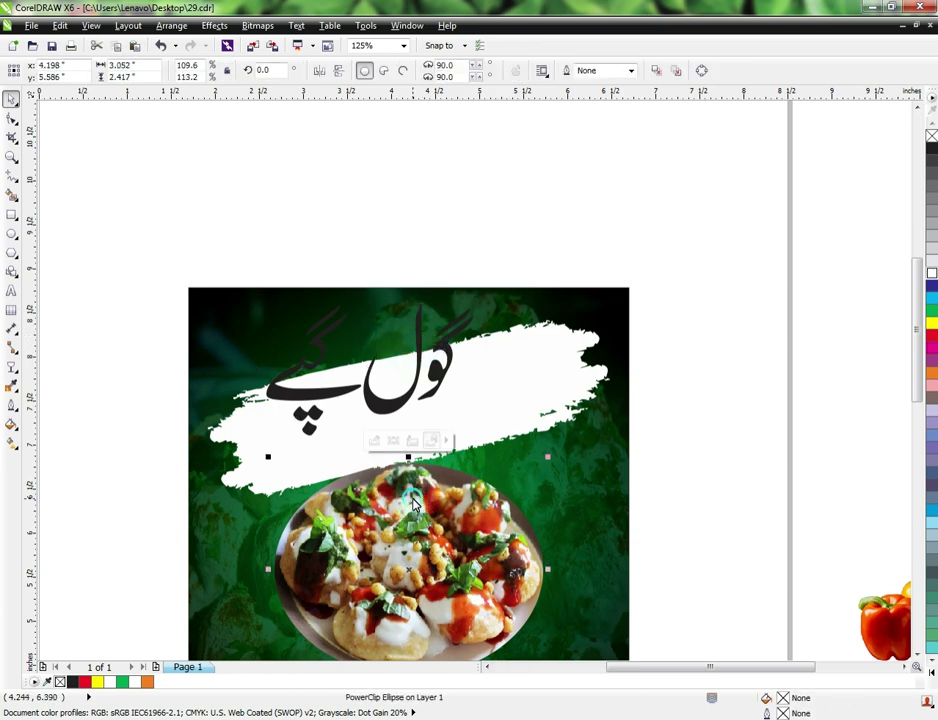
{"action": "left_click", "coordinate": [381, 404]}
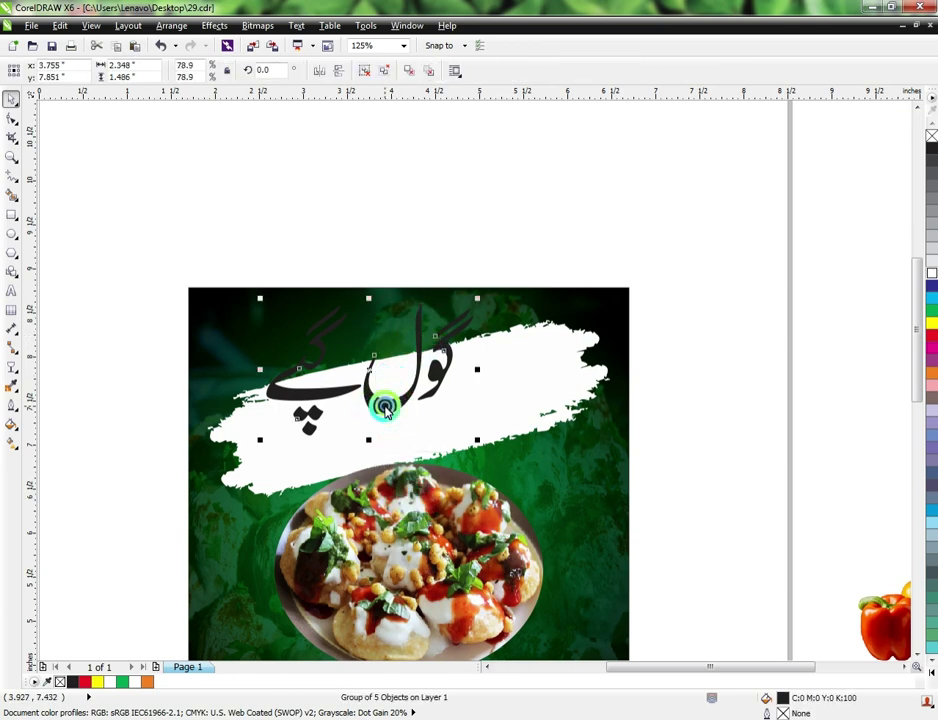
{"action": "left_click_drag", "start_coordinate": [381, 404], "coordinate": [425, 415]}
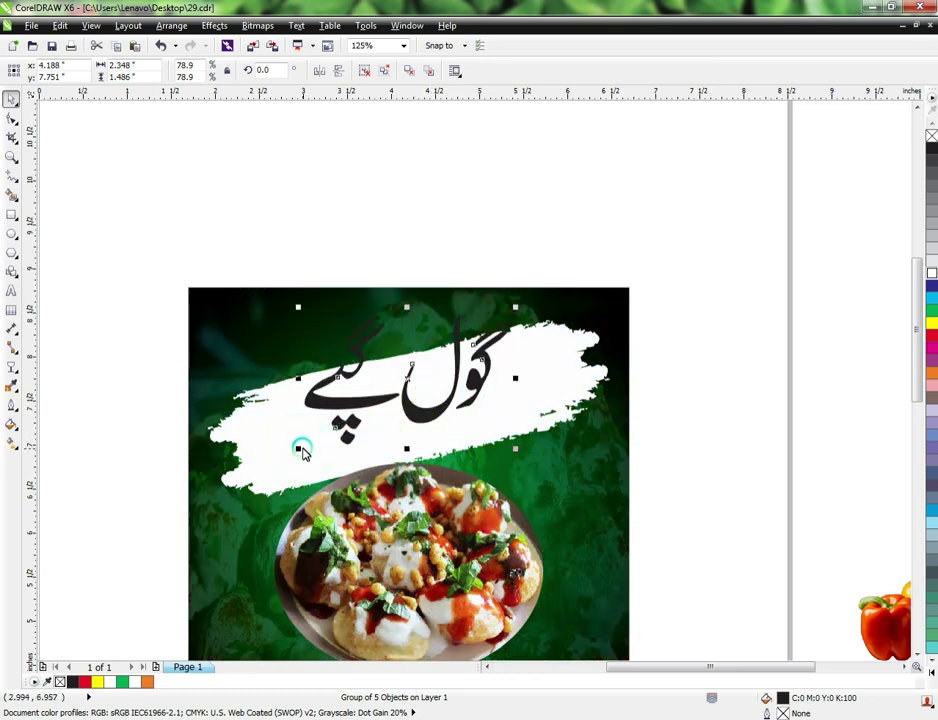
{"action": "left_click_drag", "start_coordinate": [302, 452], "coordinate": [260, 474]}
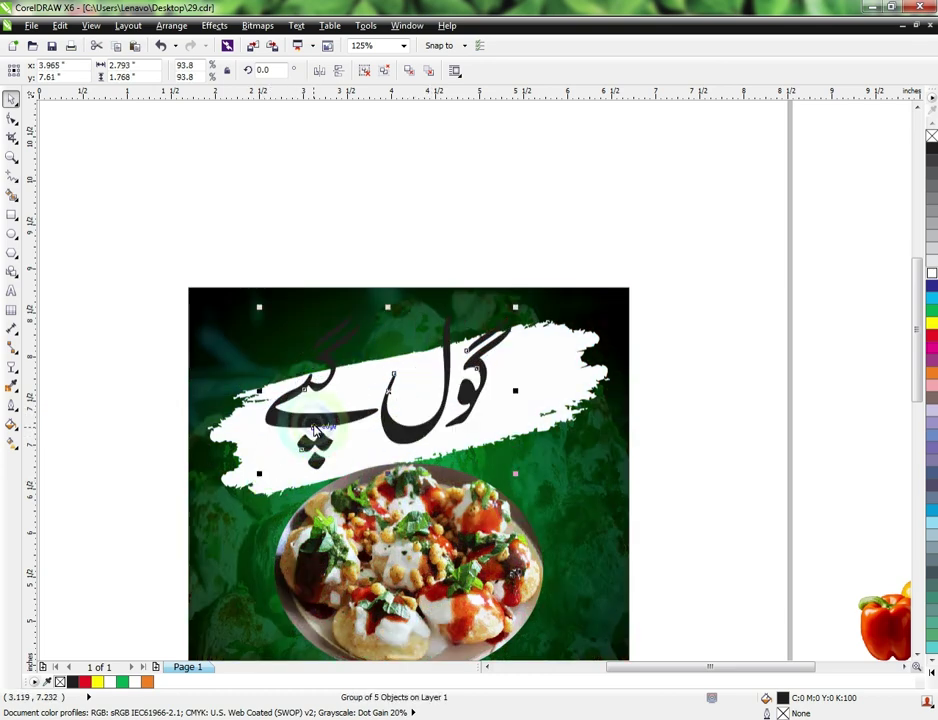
{"action": "left_click_drag", "start_coordinate": [313, 428], "coordinate": [325, 425]}
- Centre the Urdu lettering horizontally on the green square and fill it red
{"action": "left_click", "coordinate": [247, 331], "text": "shift"}
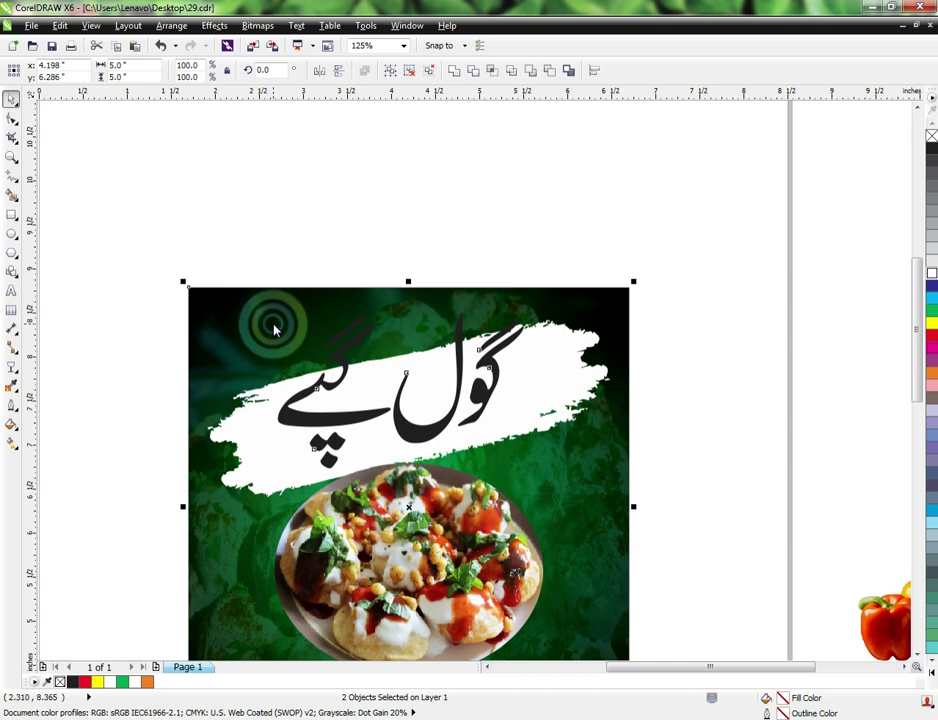
{"action": "key", "text": "e"}
{"action": "left_click_drag", "start_coordinate": [230, 198], "coordinate": [578, 503]}
{"action": "left_click", "coordinate": [931, 337]}
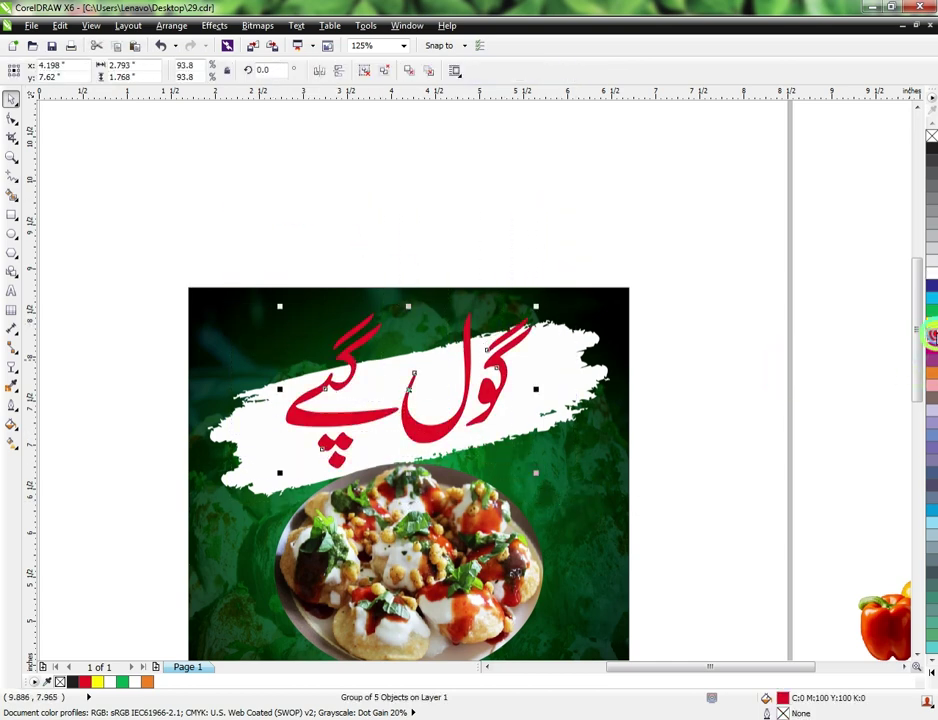
- Give the red Urdu lettering a 3.0 pt outline with rounded corners, placed behind the fill and scaling with the object
{"action": "key", "text": "F12"}
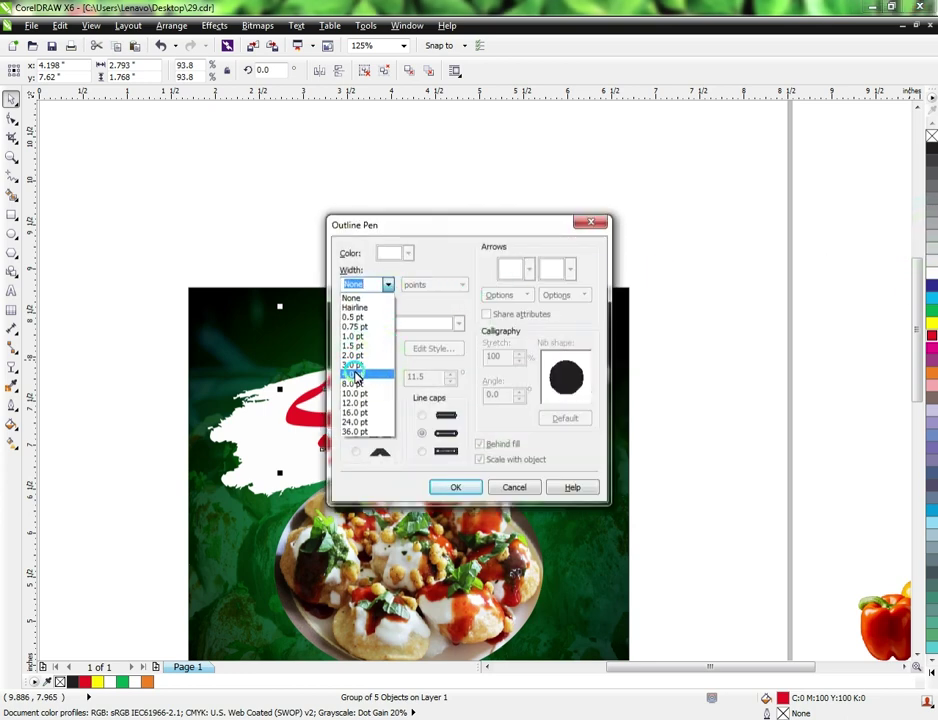
{"action": "left_click", "coordinate": [353, 366]}
{"action": "left_click", "coordinate": [452, 487]}
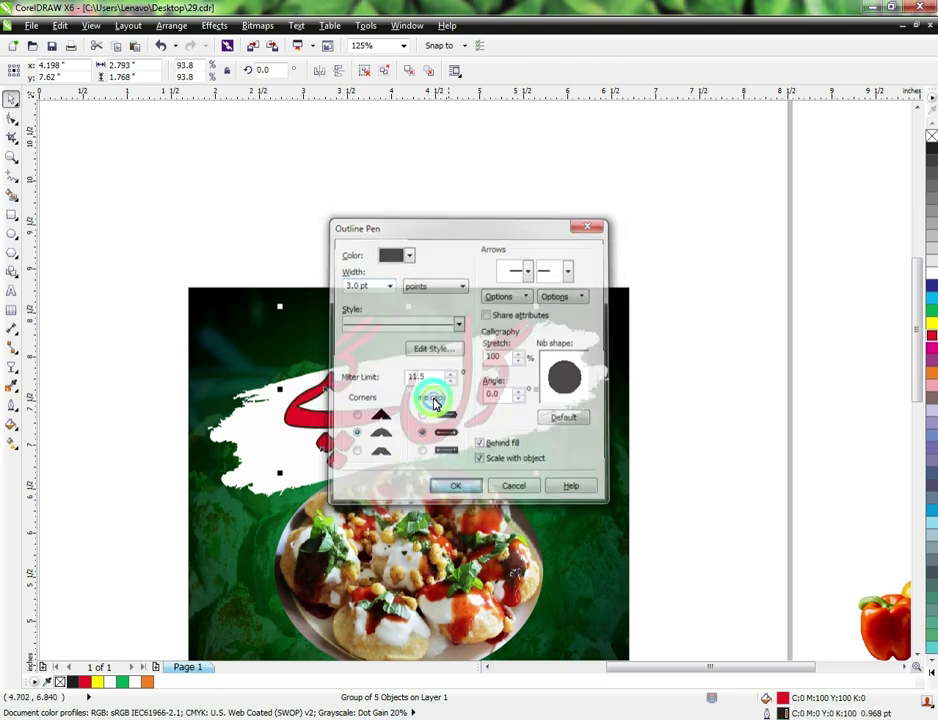
- Make an orange copy of the Urdu lettering without outline beside the green square, plus a yellow duplicate offset slightly above it
{"action": "scroll", "coordinate": [203, 158], "scroll_direction": "down", "scroll_amount": 4}
{"action": "scroll", "coordinate": [228, 158], "scroll_direction": "up", "scroll_amount": 4}
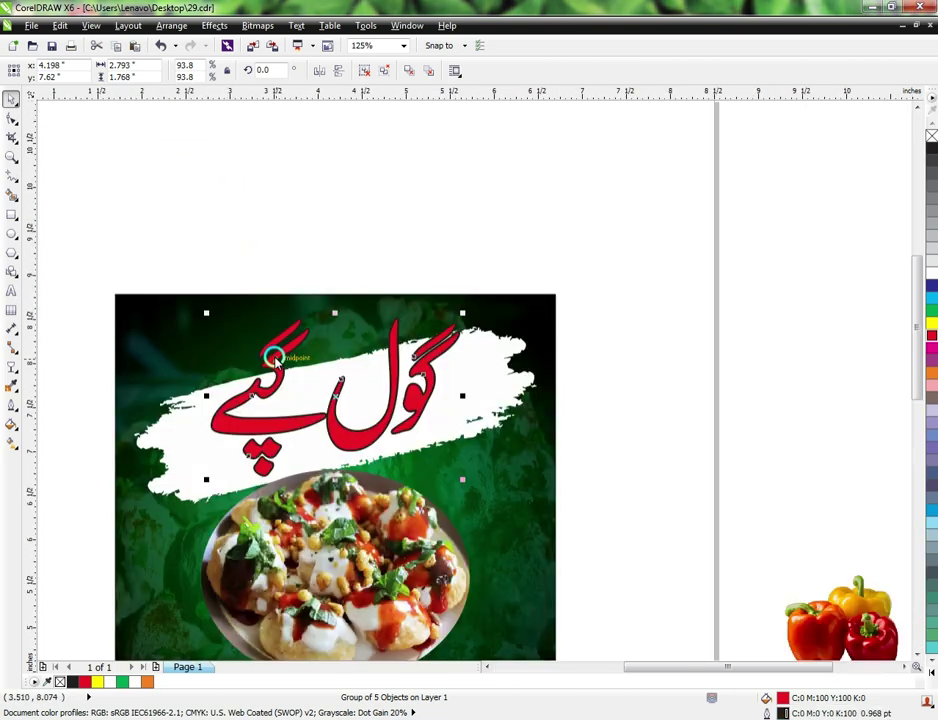
{"action": "left_click_drag", "start_coordinate": [275, 358], "coordinate": [653, 268]}
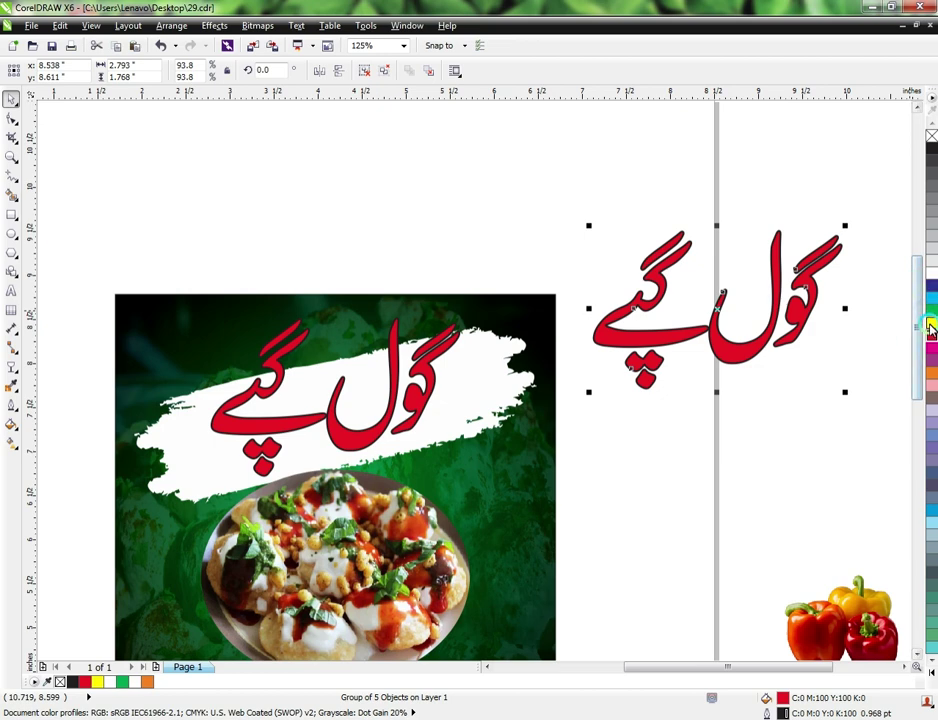
{"action": "right_click", "coordinate": [931, 134]}
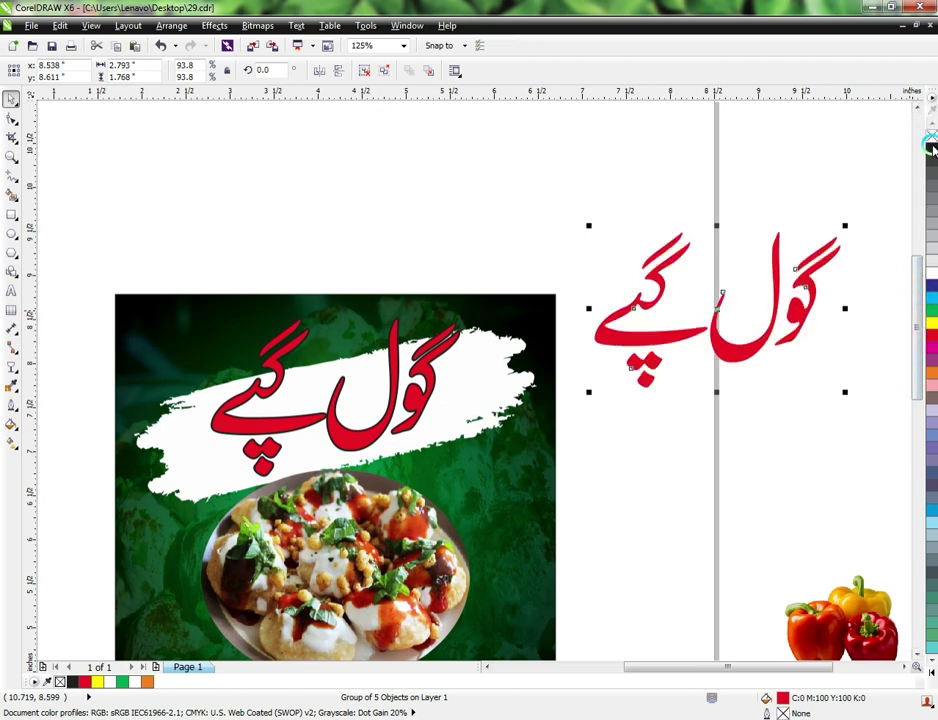
{"action": "left_click", "coordinate": [929, 375]}
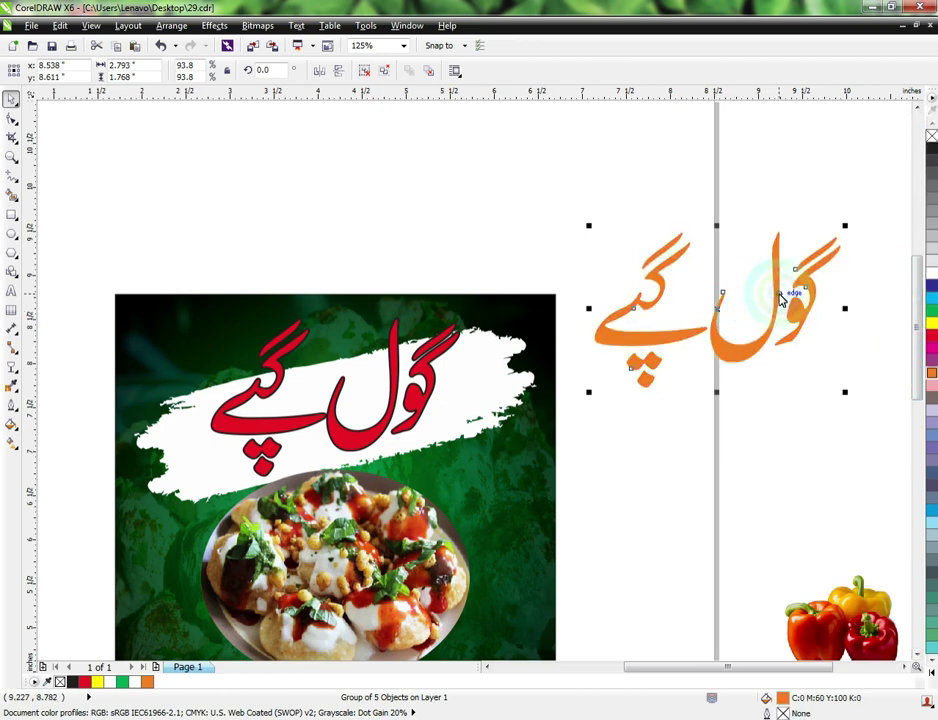
{"action": "left_click_drag", "start_coordinate": [781, 297], "coordinate": [775, 266]}
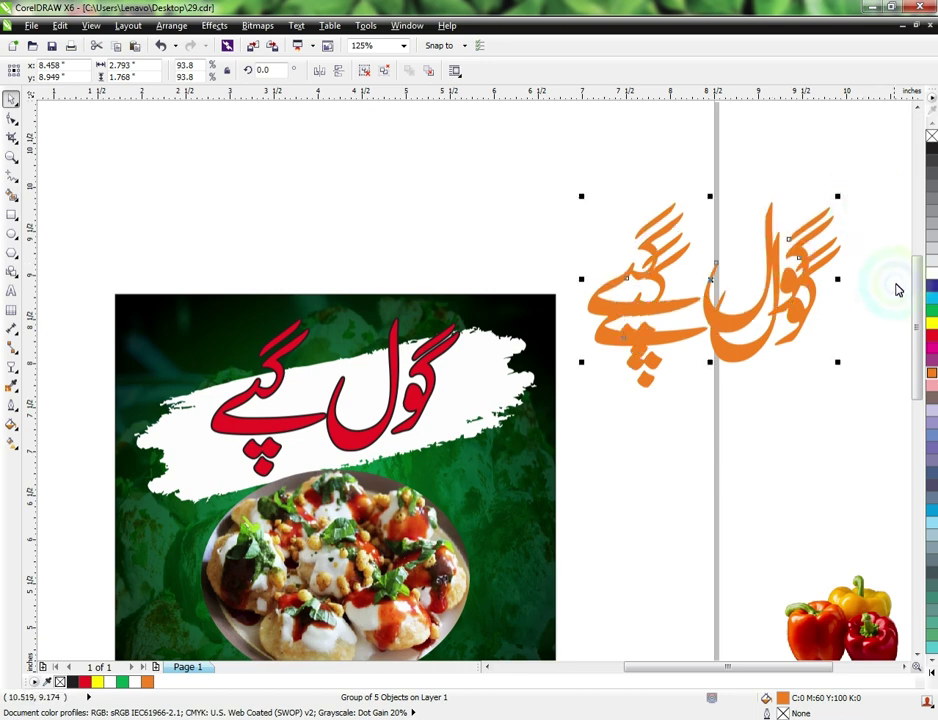
{"action": "left_click", "coordinate": [929, 322]}
- Blend the yellow and orange copies of the lettering into one extruded shape
{"action": "left_click_drag", "start_coordinate": [812, 153], "coordinate": [551, 415]}
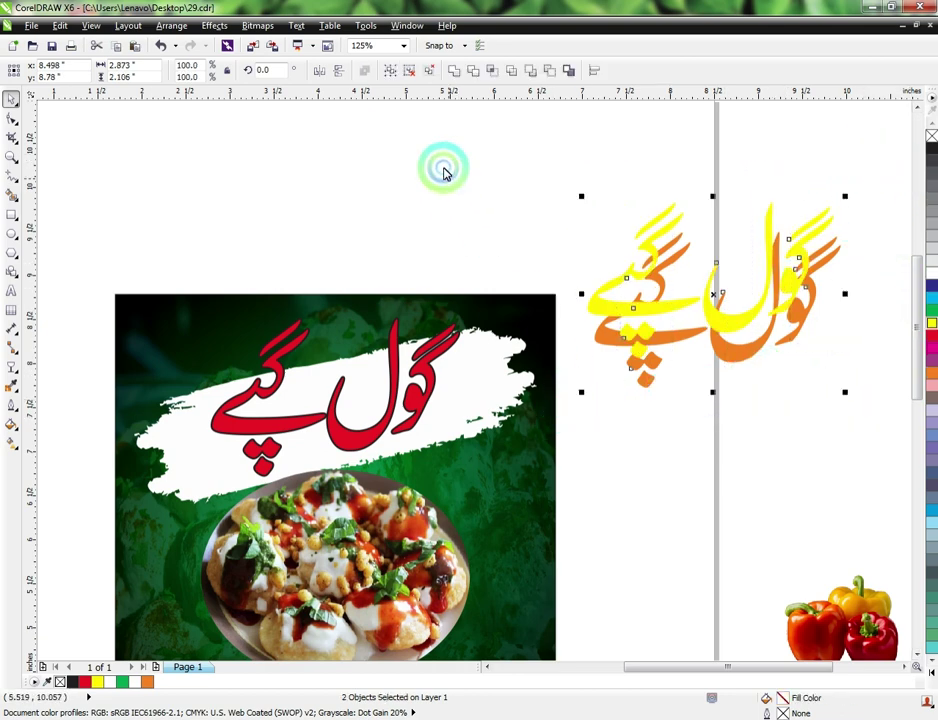
{"action": "left_click", "coordinate": [11, 368]}
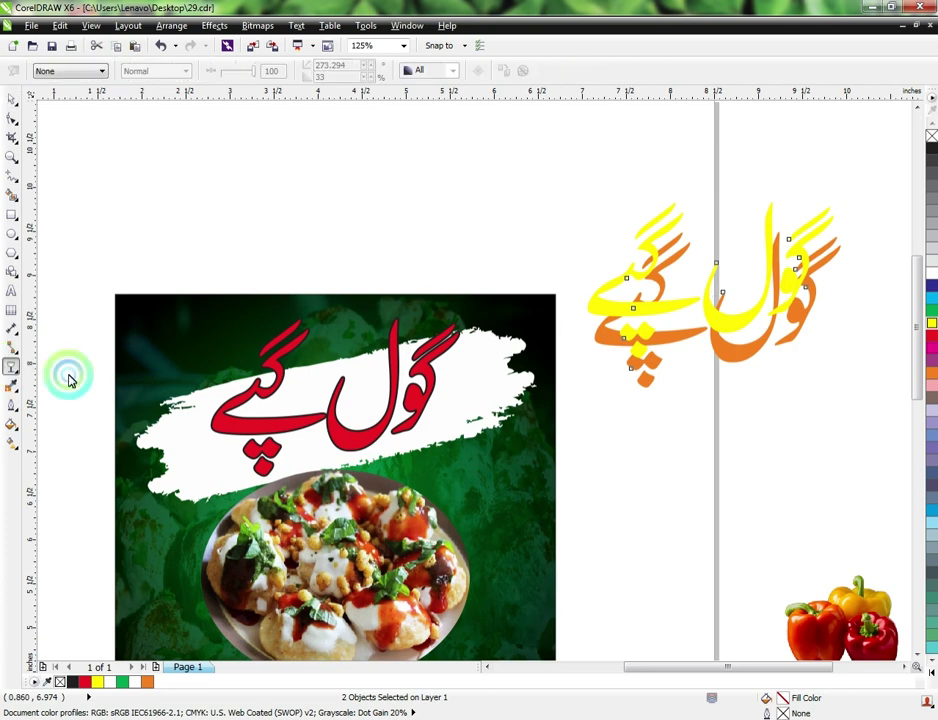
{"action": "left_click", "coordinate": [16, 374]}
{"action": "left_click", "coordinate": [34, 362]}
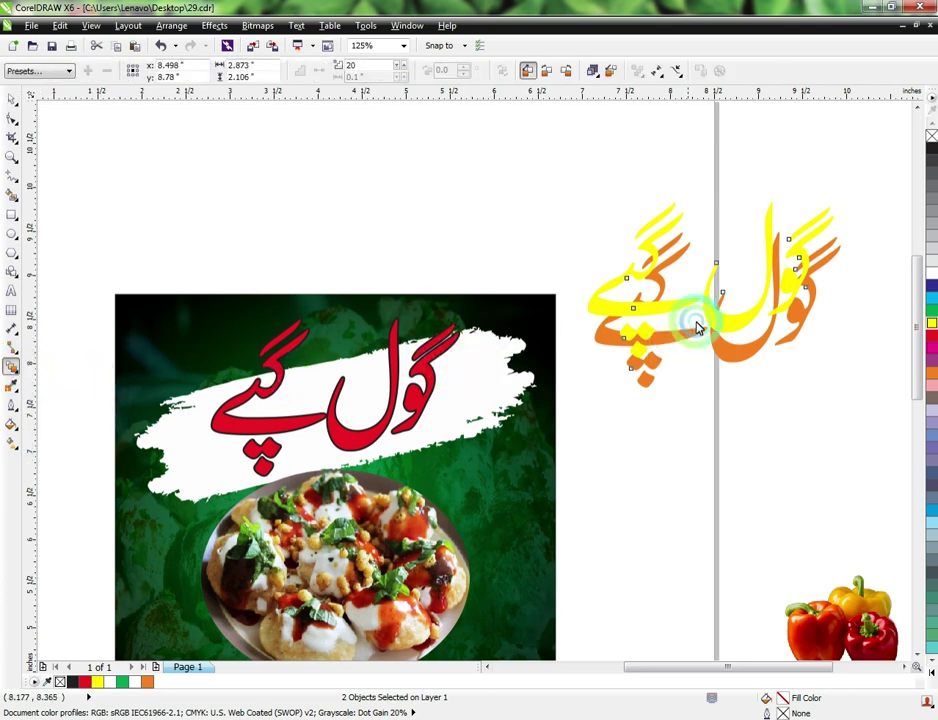
{"action": "left_click_drag", "start_coordinate": [716, 308], "coordinate": [662, 306]}
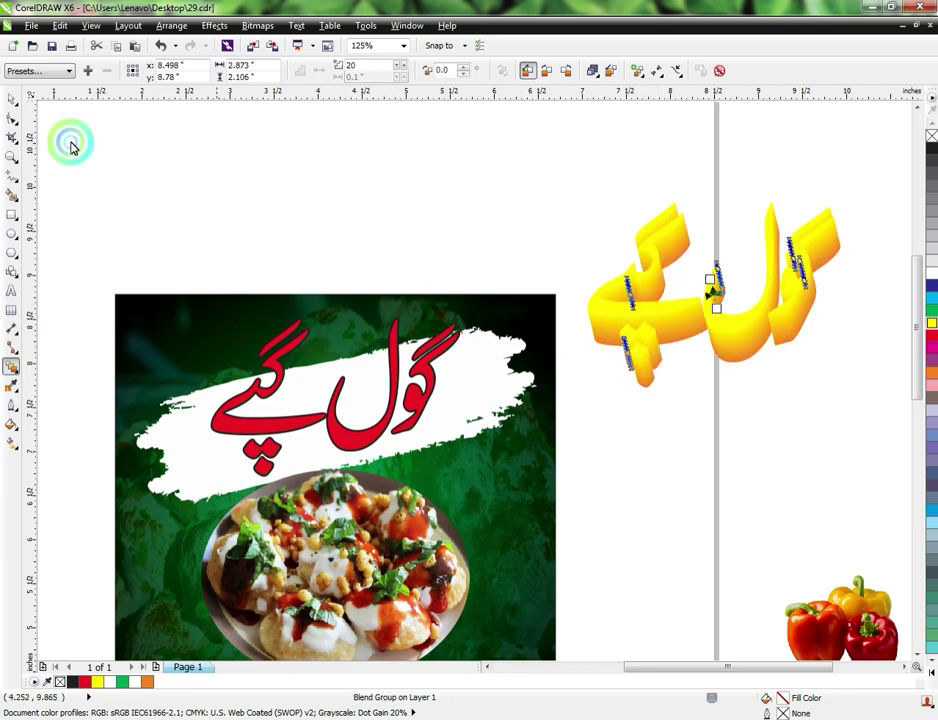
- Move the blend's yellow lettering slightly closer to the orange one to make the extrusion shallower
{"action": "left_click", "coordinate": [200, 178]}
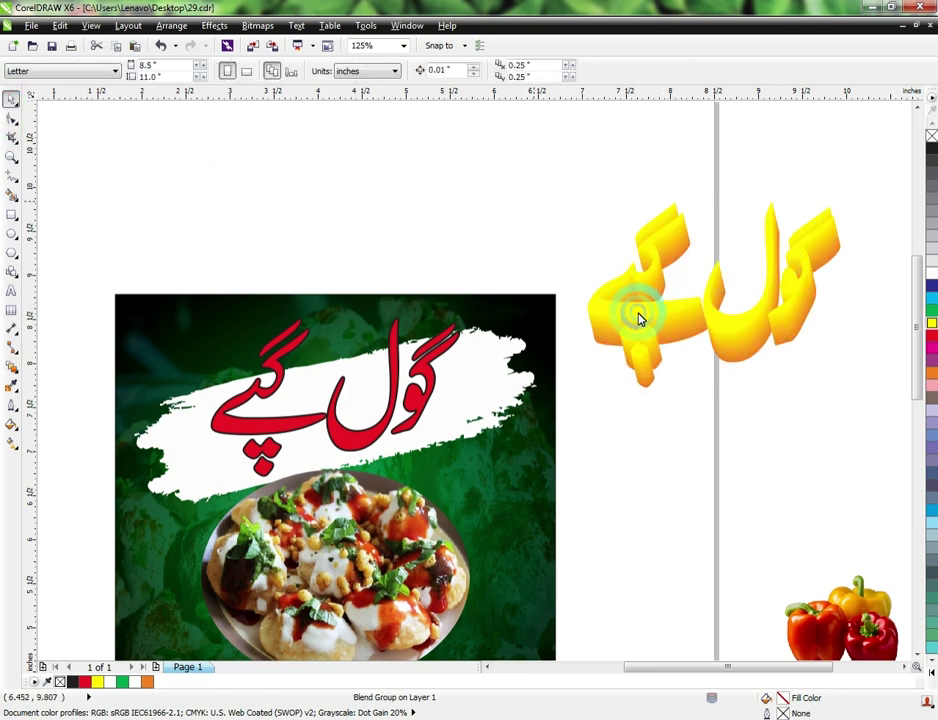
{"action": "left_click", "coordinate": [680, 304]}
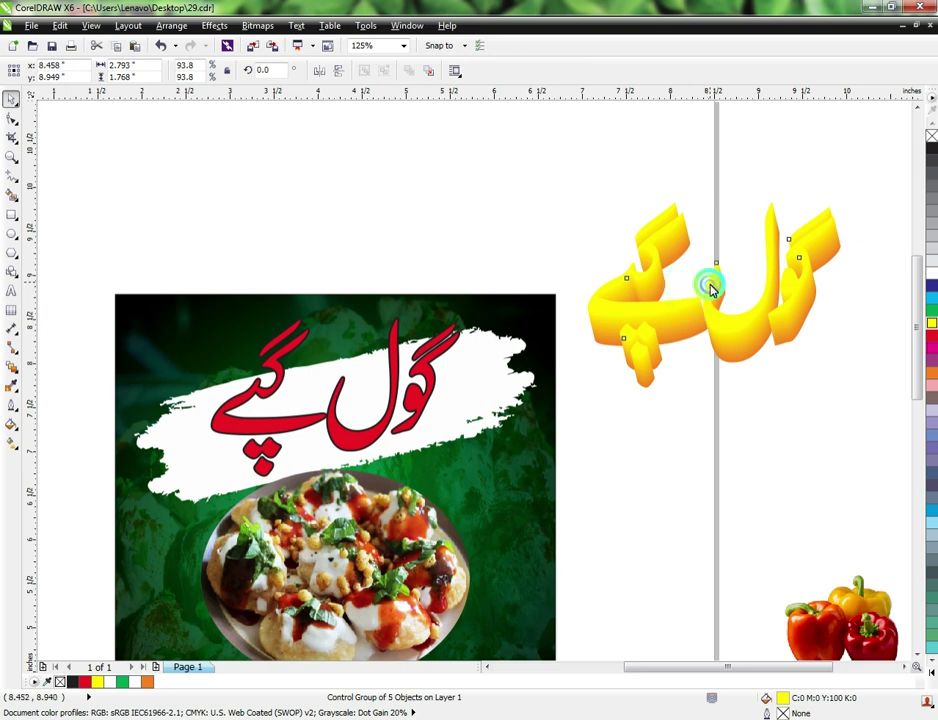
{"action": "left_click_drag", "start_coordinate": [712, 289], "coordinate": [714, 291]}
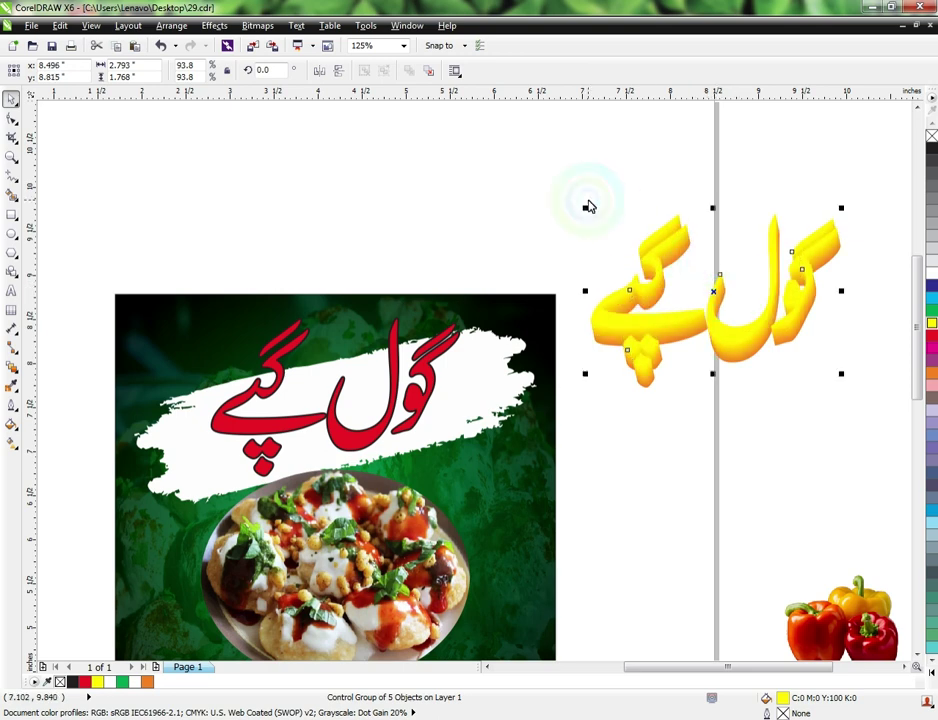
{"action": "left_click", "coordinate": [549, 168]}
- Set the lettering blend to 100 steps
{"action": "left_click_drag", "start_coordinate": [561, 151], "coordinate": [888, 440]}
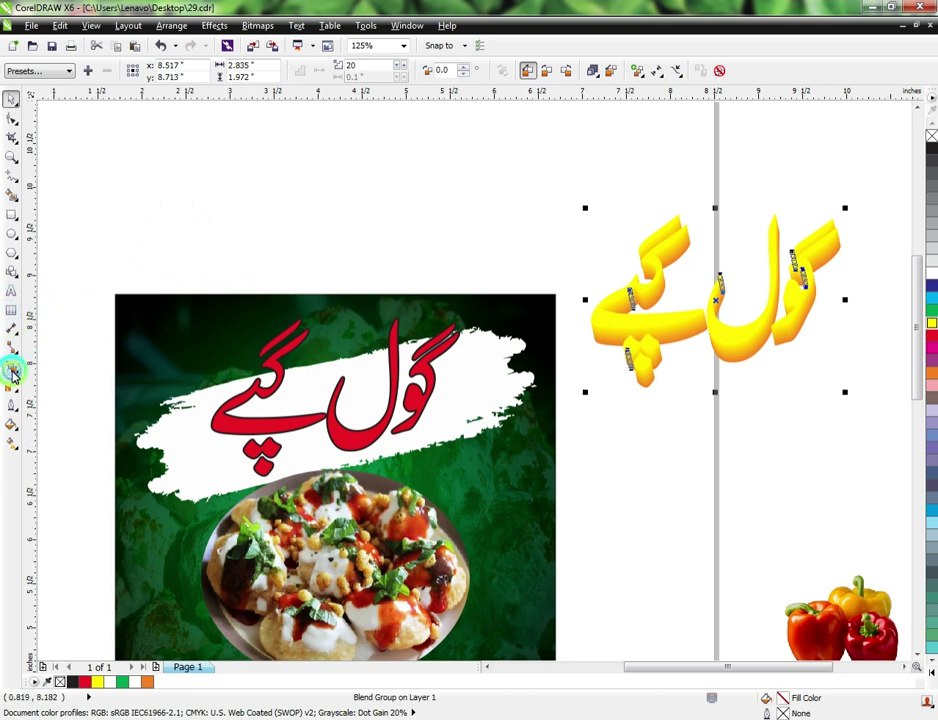
{"action": "left_click", "coordinate": [318, 266]}
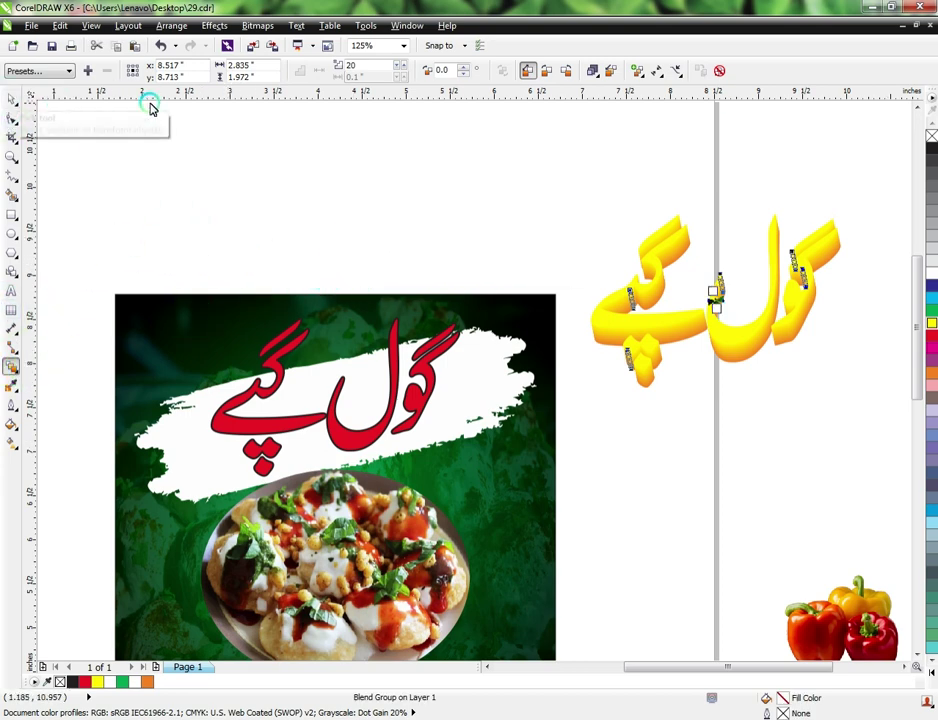
{"action": "type", "text": "0"}
{"action": "key", "text": "Return"}
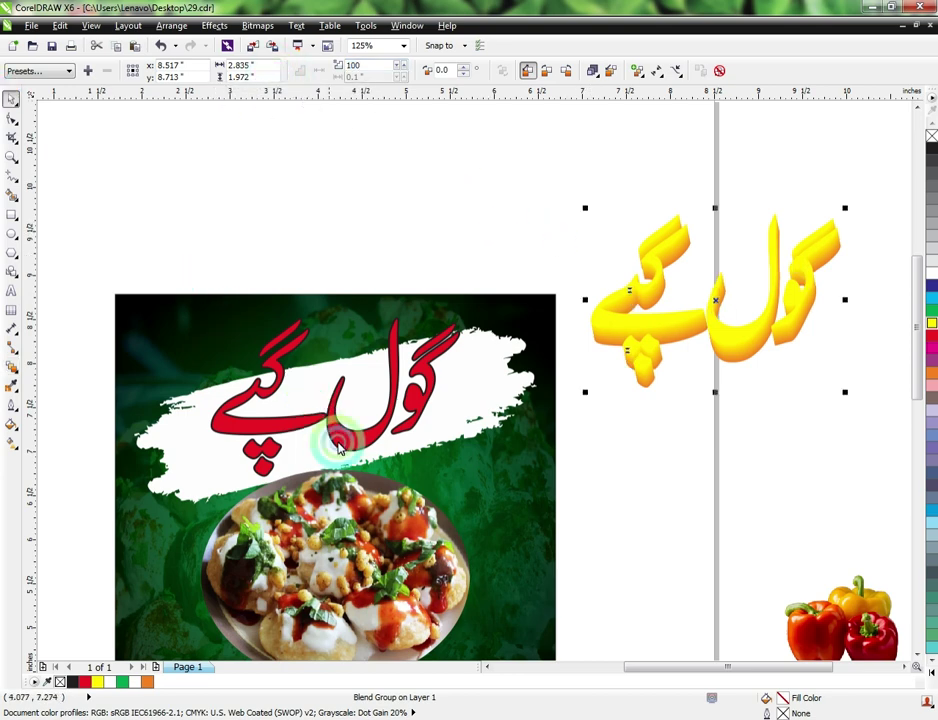
- Move the red lettering up above the brush stroke and put the yellow-orange blend on the stroke, centred horizontally on the square
{"action": "left_click_drag", "start_coordinate": [338, 438], "coordinate": [340, 277]}
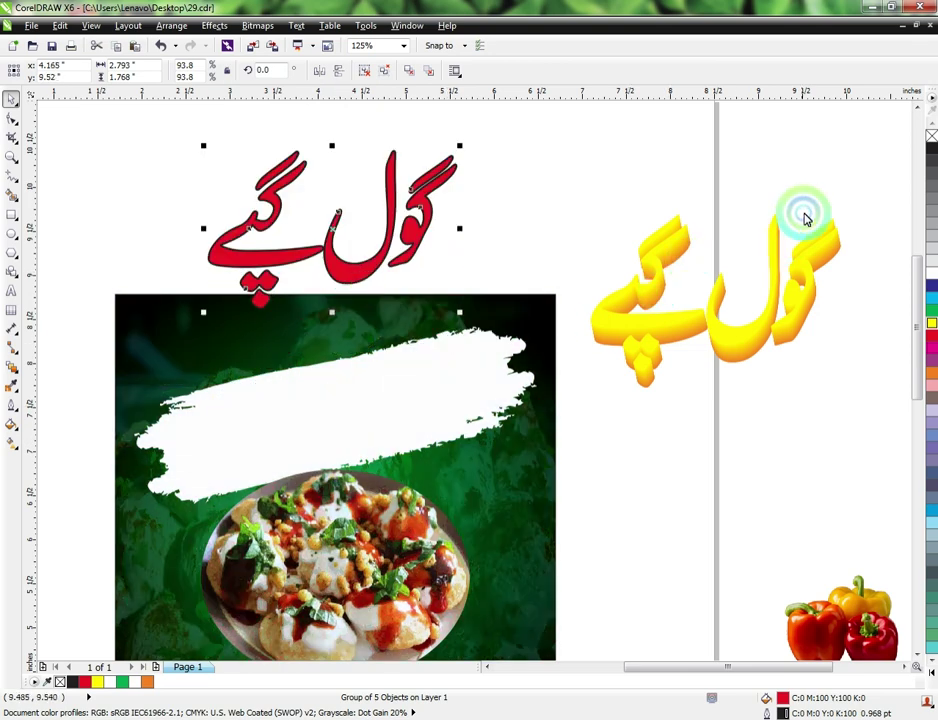
{"action": "left_click_drag", "start_coordinate": [879, 184], "coordinate": [252, 426]}
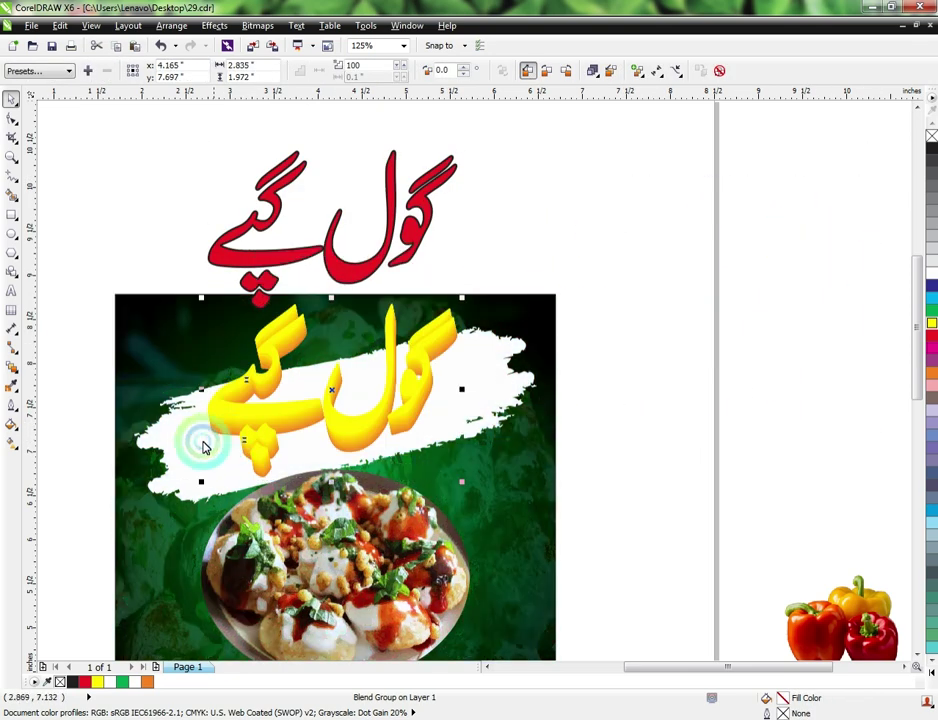
{"action": "left_click", "coordinate": [140, 462]}
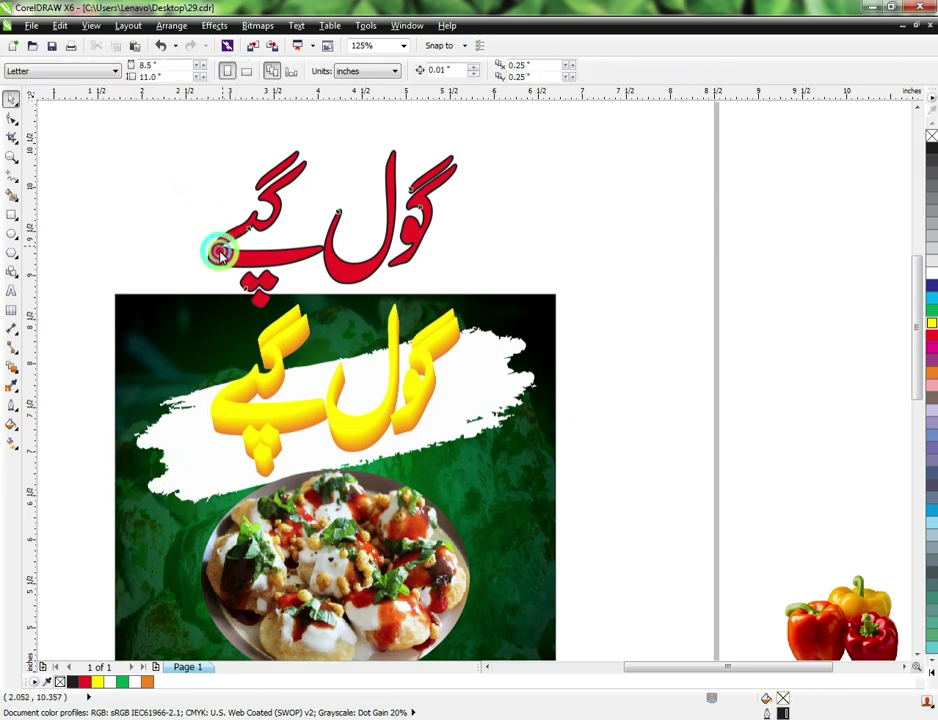
- Align the red lettering over the blend's upper face, bring it to the front and make its outline white
{"action": "left_click_drag", "start_coordinate": [207, 248], "coordinate": [211, 380]}
{"action": "scroll", "coordinate": [211, 375], "scroll_direction": "up", "scroll_amount": 2}
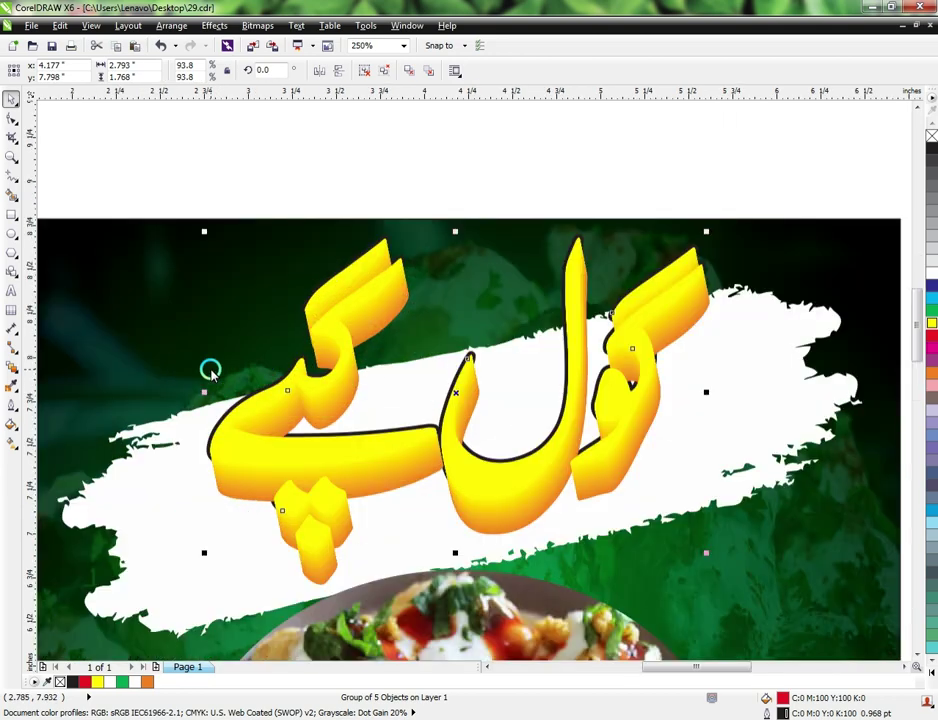
{"action": "key", "text": "Right"}
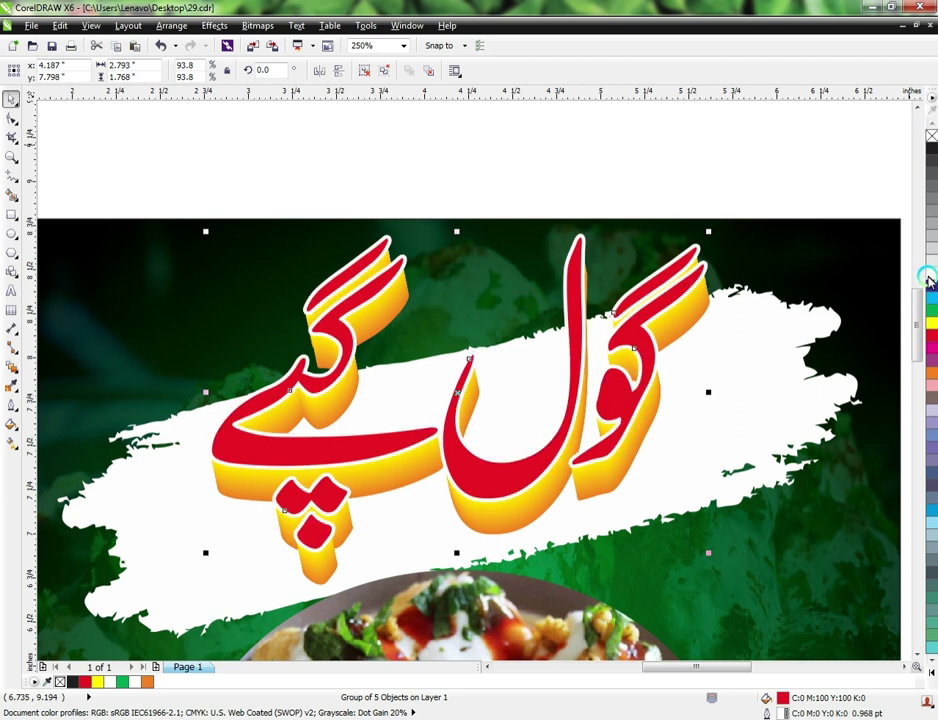
- Increase the red lettering's white outline width to 4.0 pt
{"action": "key", "text": "F12"}
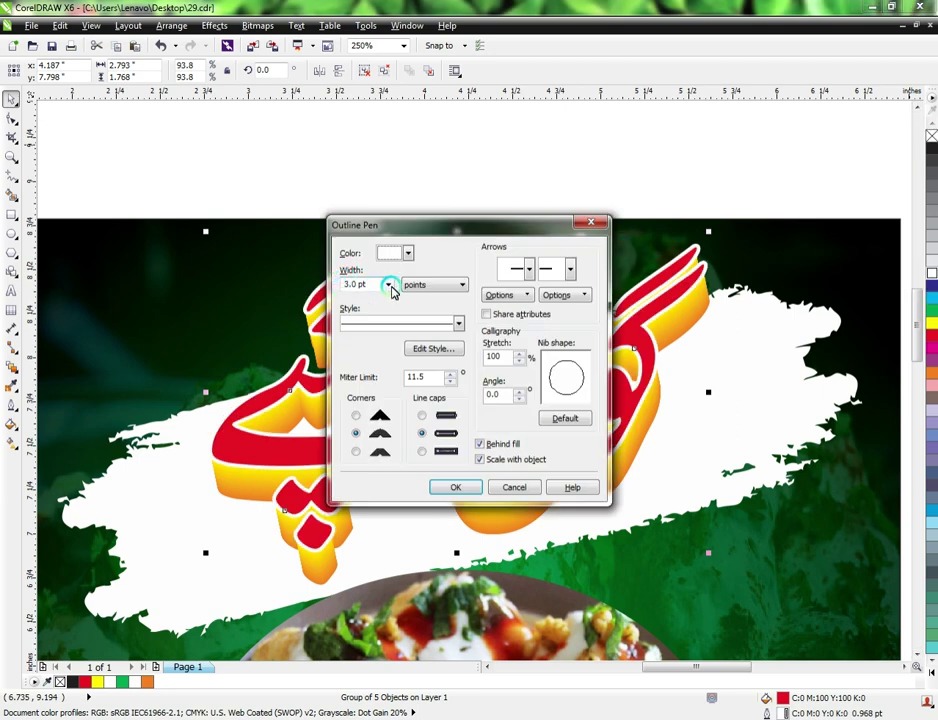
{"action": "left_click", "coordinate": [389, 285]}
{"action": "left_click", "coordinate": [360, 376]}
{"action": "left_click", "coordinate": [440, 485]}
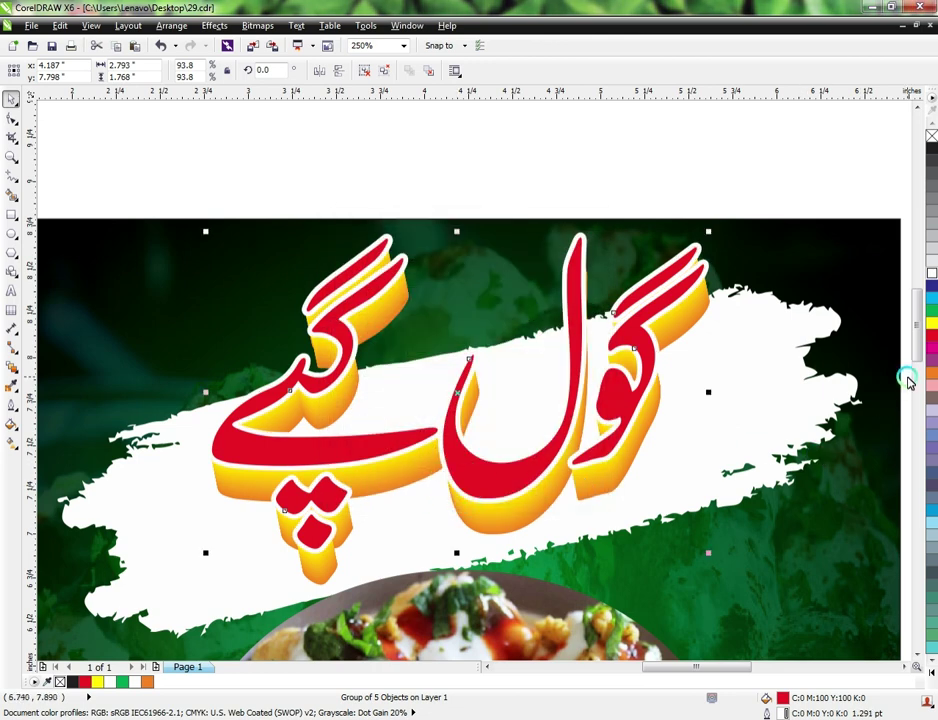
- Apply a linear gradient running down the front lettering and make its end colour red
{"action": "key", "text": "g"}
{"action": "left_click_drag", "start_coordinate": [471, 234], "coordinate": [487, 460]}
{"action": "left_click", "coordinate": [186, 72]}
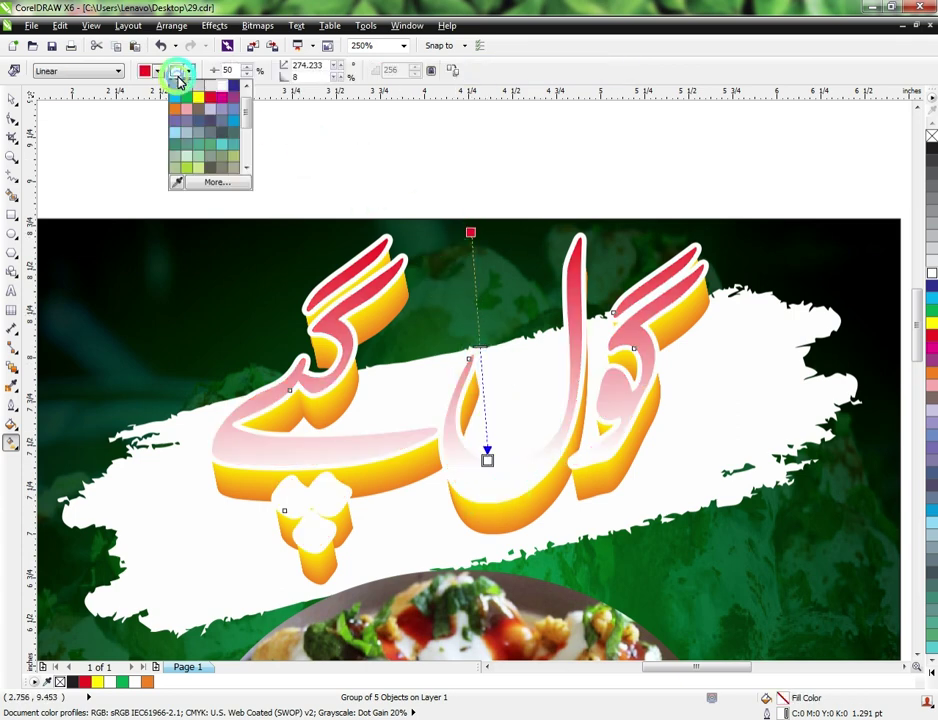
{"action": "left_click", "coordinate": [199, 96]}
{"action": "left_click", "coordinate": [150, 73]}
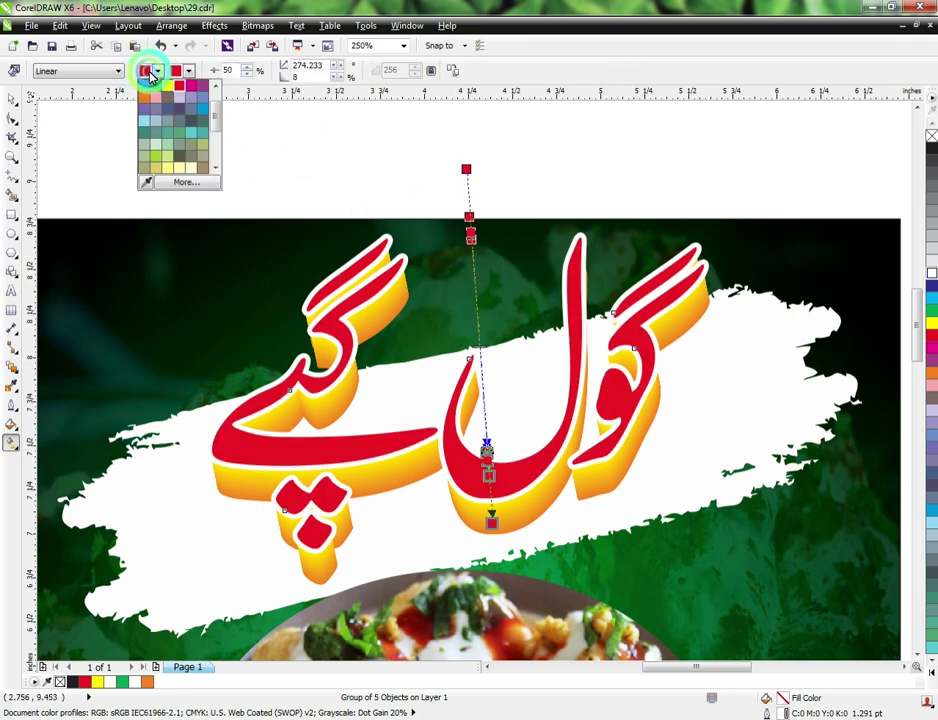
- Ungroup the front lettering and weld its five pieces into a single curve
{"action": "left_click", "coordinate": [53, 108]}
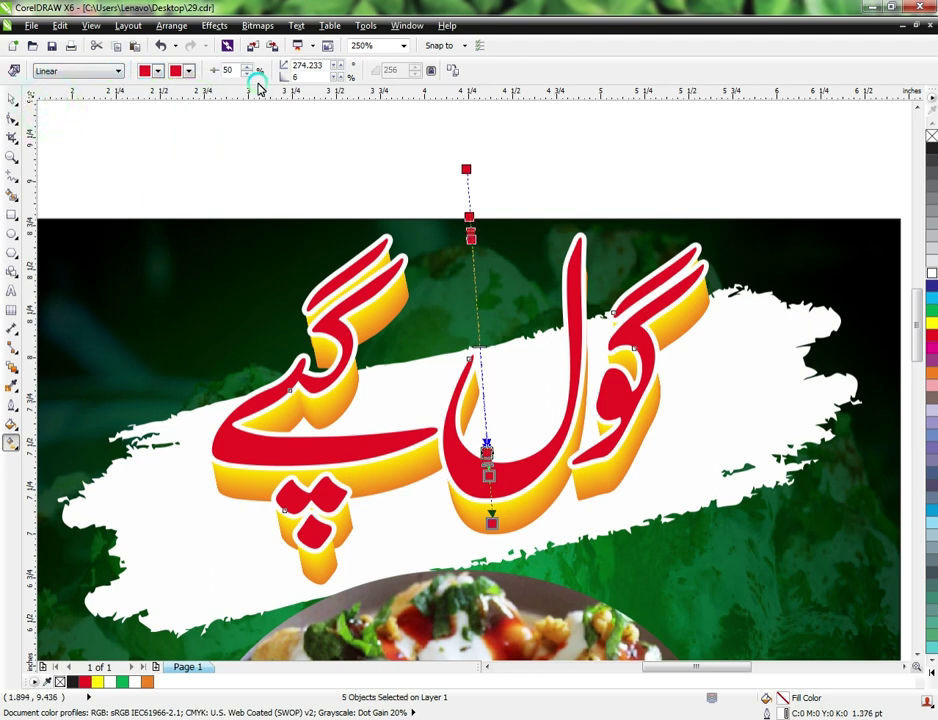
{"action": "left_click", "coordinate": [8, 105]}
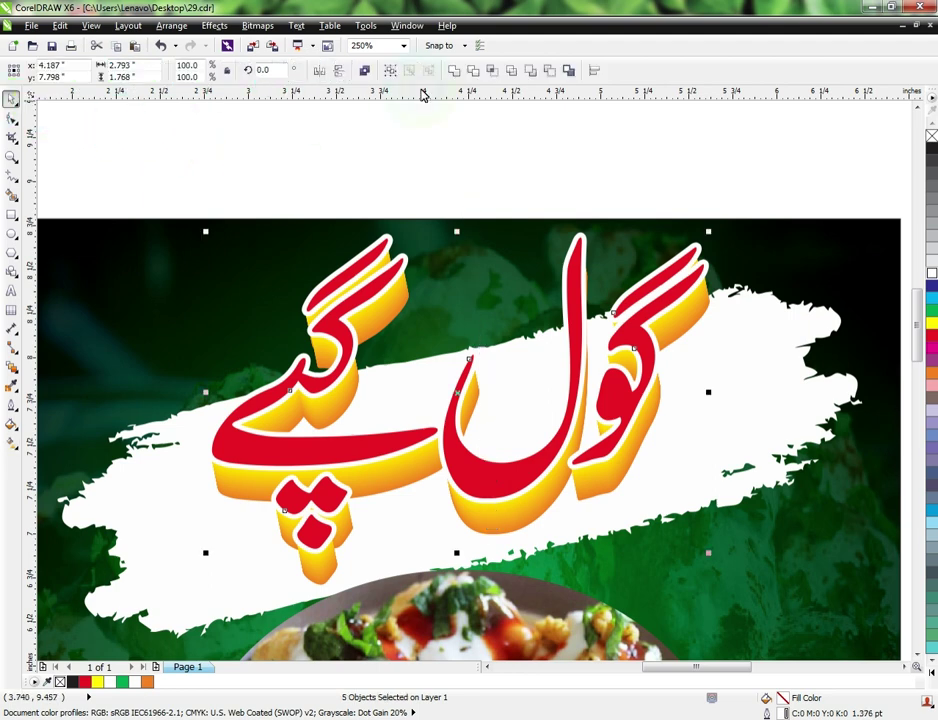
{"action": "left_click", "coordinate": [450, 77]}
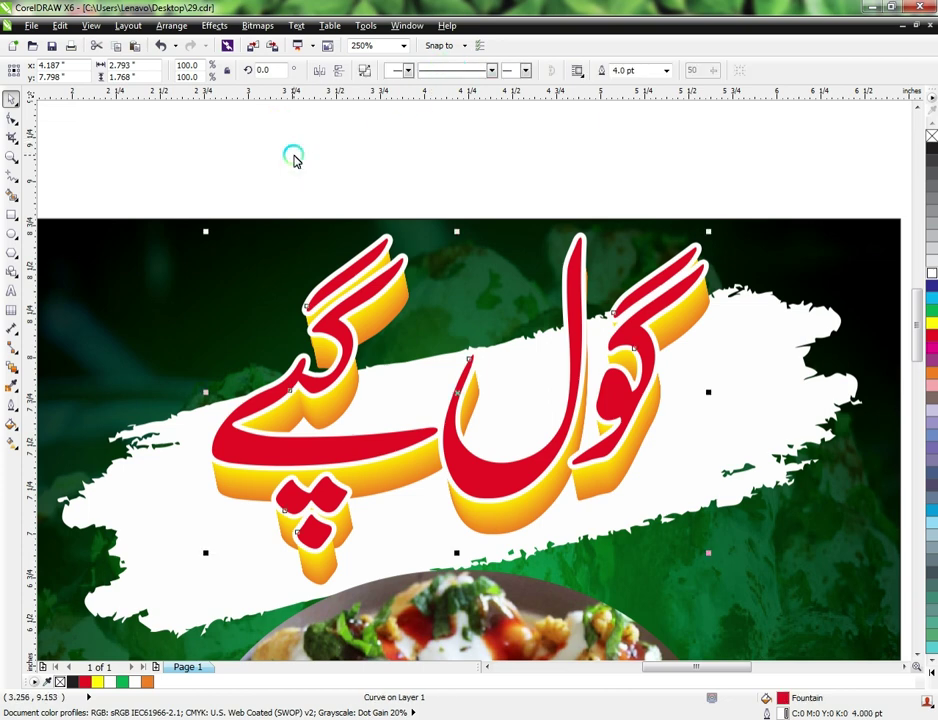
- Set the start colour of the front lettering's gradient to dark red, C 0, M 100, Y 100, K 80
{"action": "key", "text": "g"}
{"action": "left_click", "coordinate": [143, 72]}
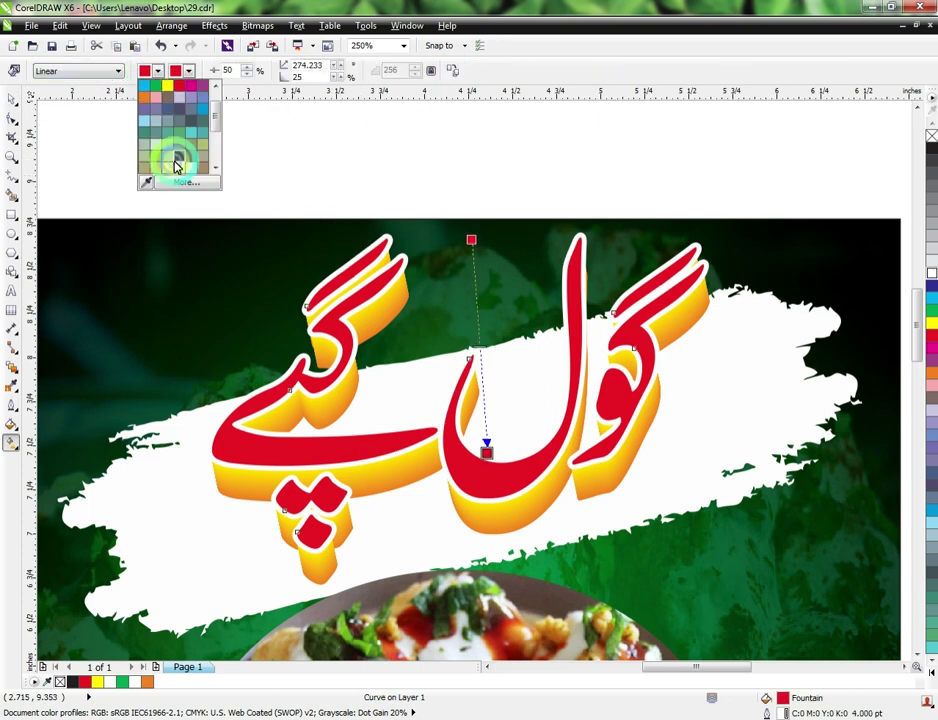
{"action": "left_click", "coordinate": [184, 183]}
{"action": "left_click", "coordinate": [232, 247]}
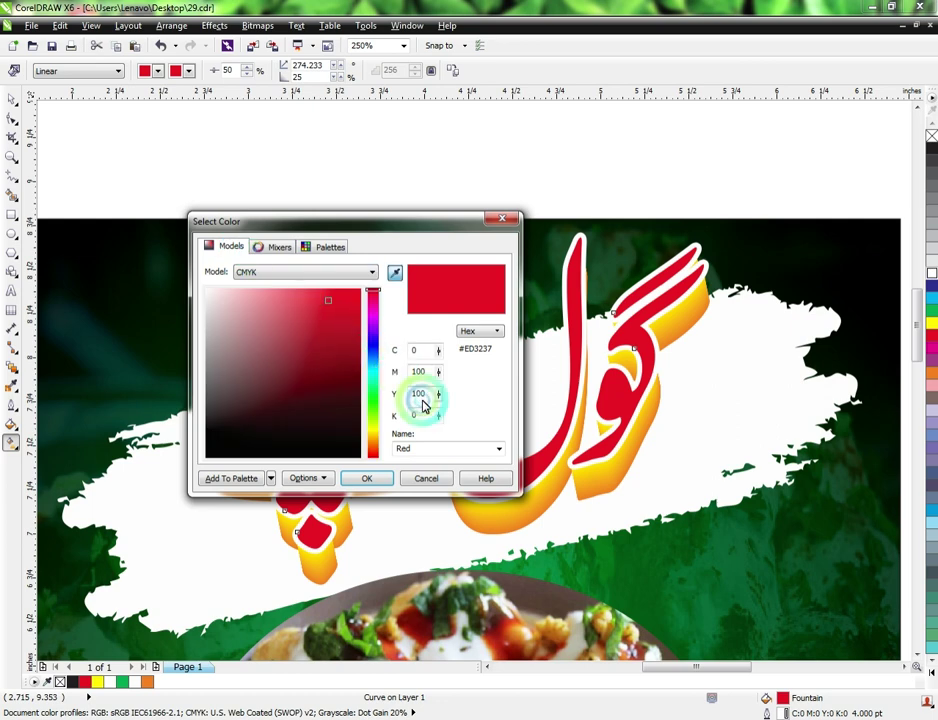
{"action": "double_click", "coordinate": [415, 416]}
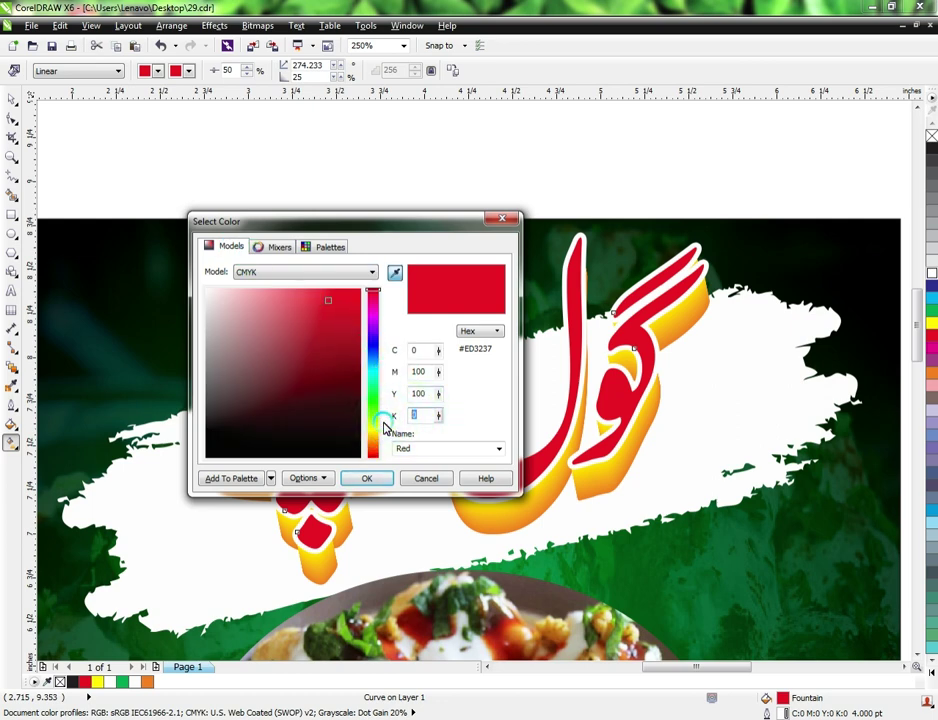
{"action": "type", "text": "80"}
{"action": "key", "text": "Return"}
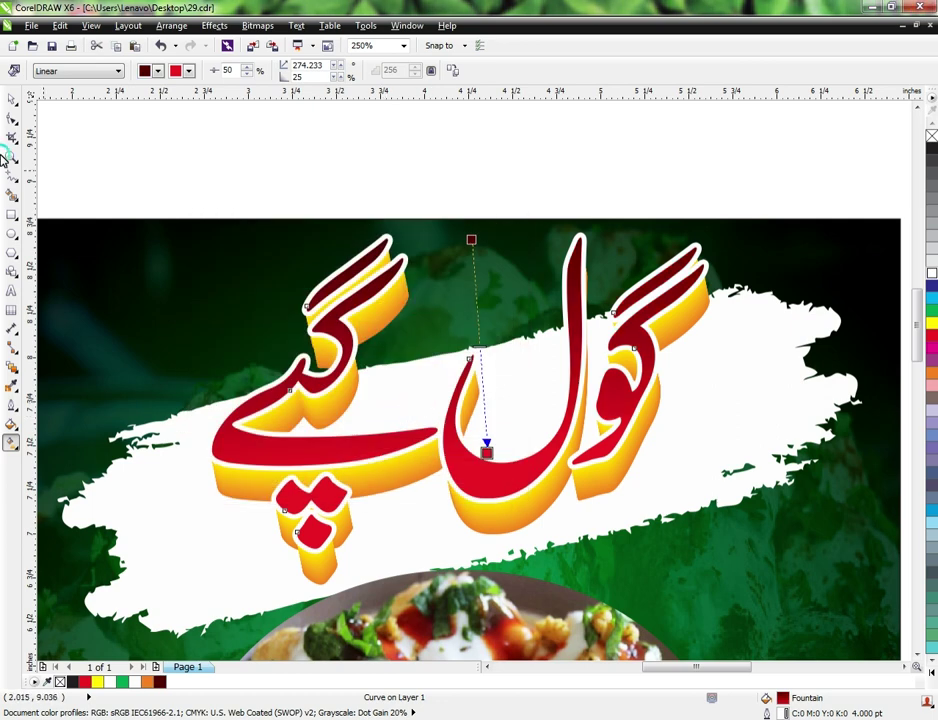
- Group the four objects that make up the Urdu title lettering
{"action": "left_click", "coordinate": [11, 100]}
{"action": "key", "text": "F3"}
{"action": "left_click", "coordinate": [205, 172]}
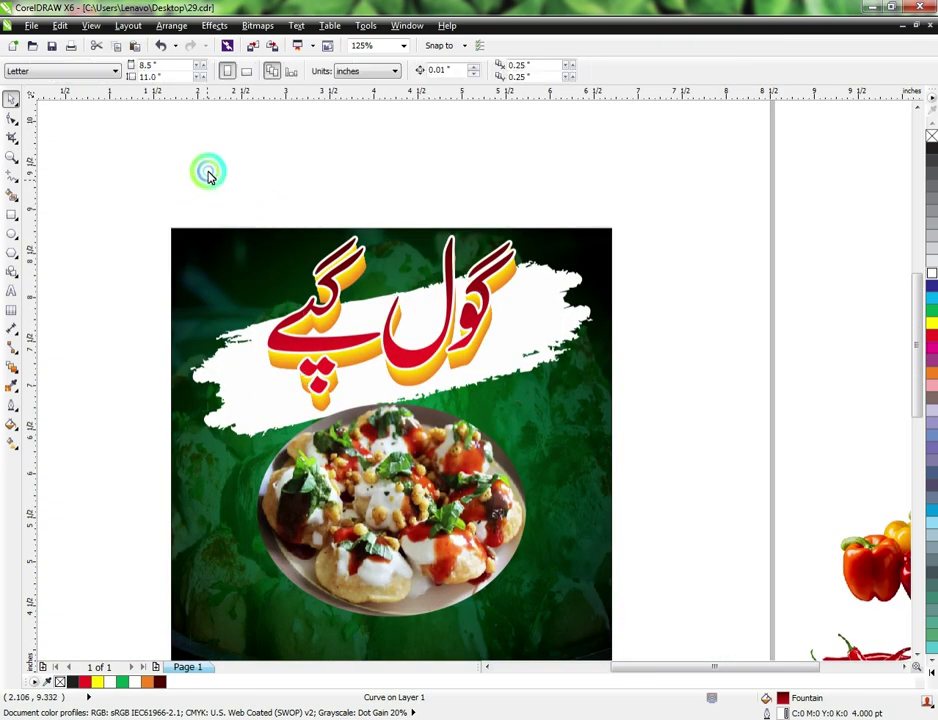
{"action": "left_click_drag", "start_coordinate": [208, 167], "coordinate": [555, 420]}
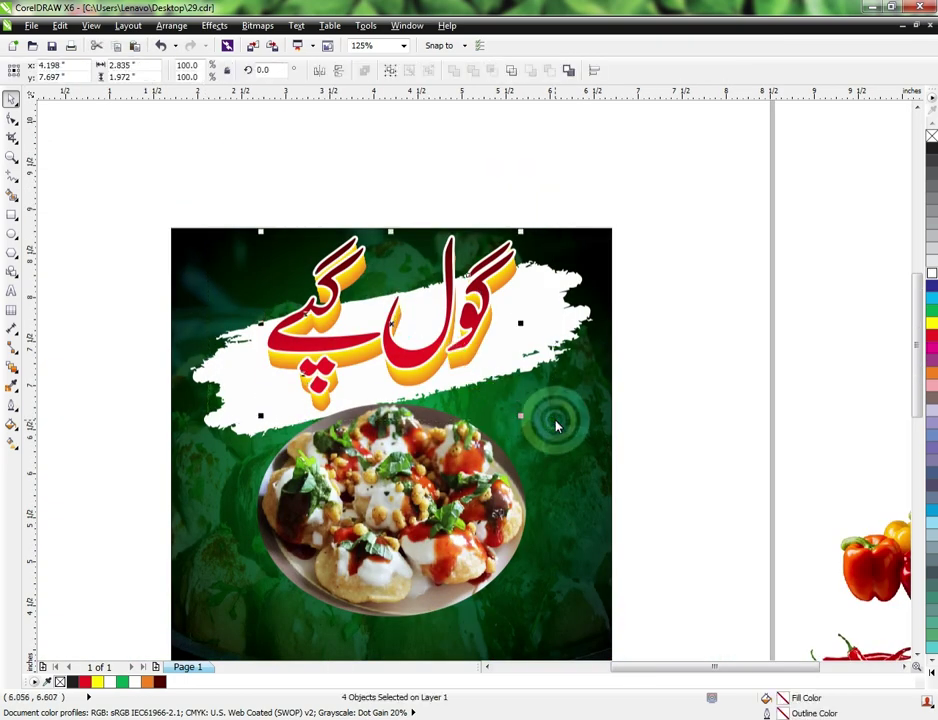
{"action": "key", "text": "ctrl+g"}
- Add a drop shadow to the title group with opacity 100 and feathering 8
{"action": "scroll", "coordinate": [381, 249], "scroll_direction": "up", "scroll_amount": 2}
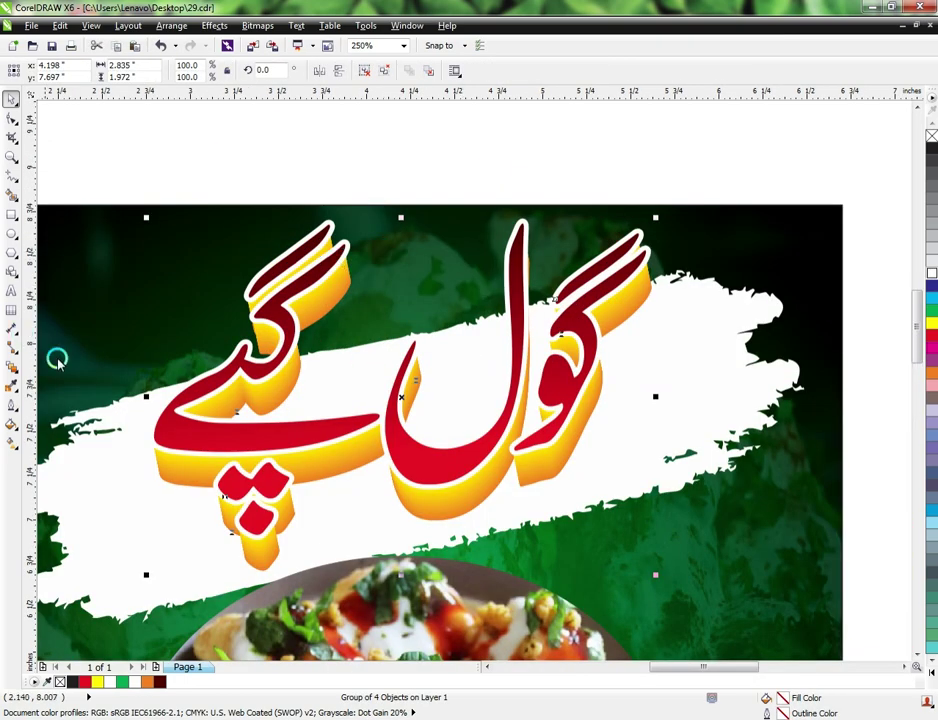
{"action": "left_click", "coordinate": [21, 382]}
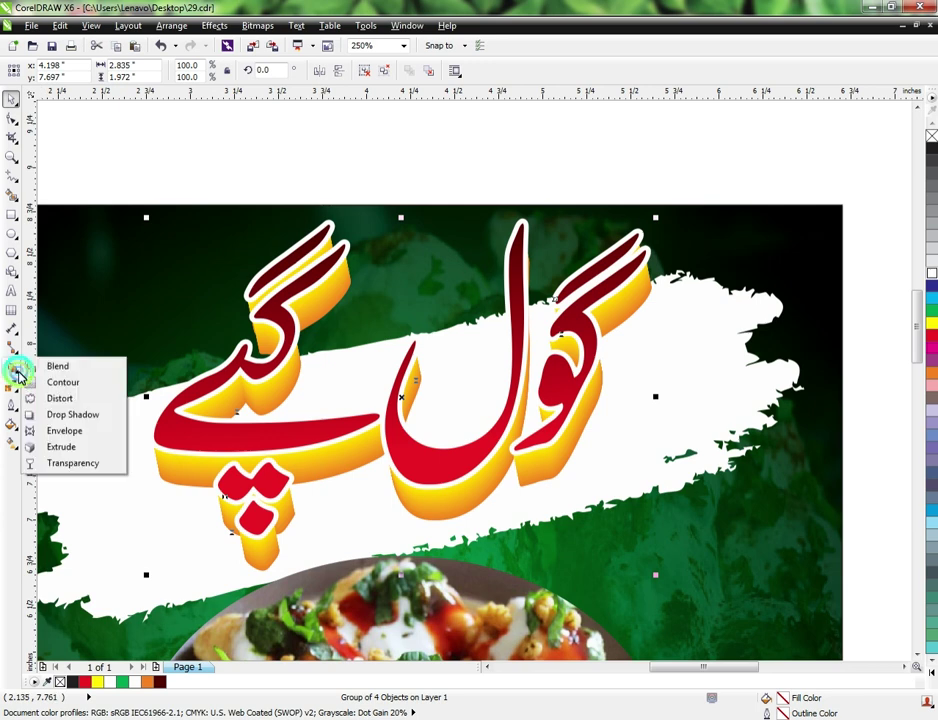
{"action": "left_click", "coordinate": [40, 420]}
{"action": "left_click_drag", "start_coordinate": [195, 482], "coordinate": [613, 380]}
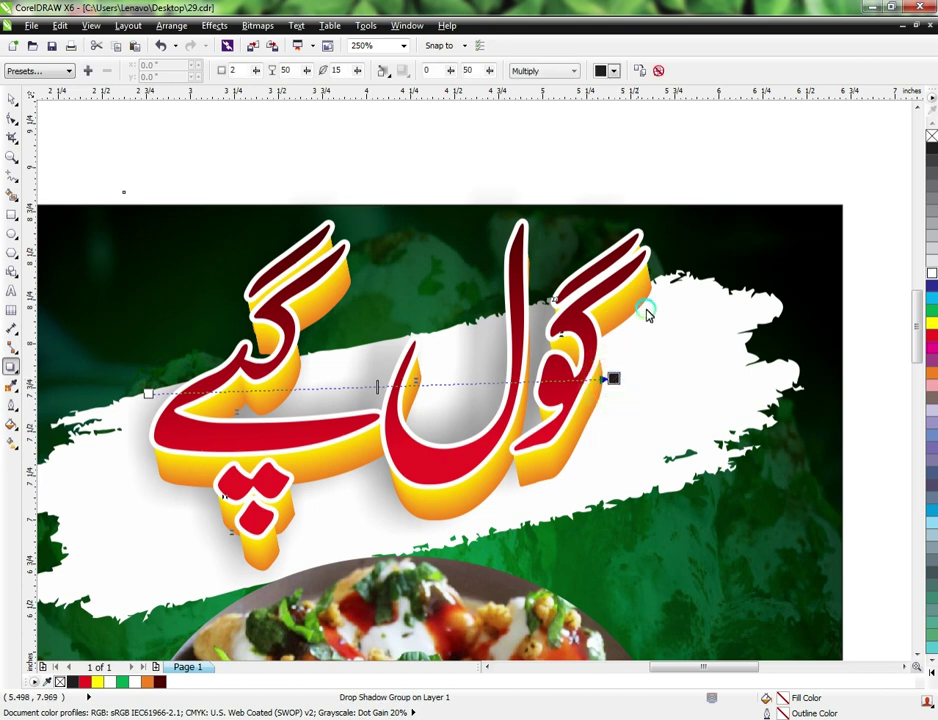
{"action": "left_click", "coordinate": [321, 76]}
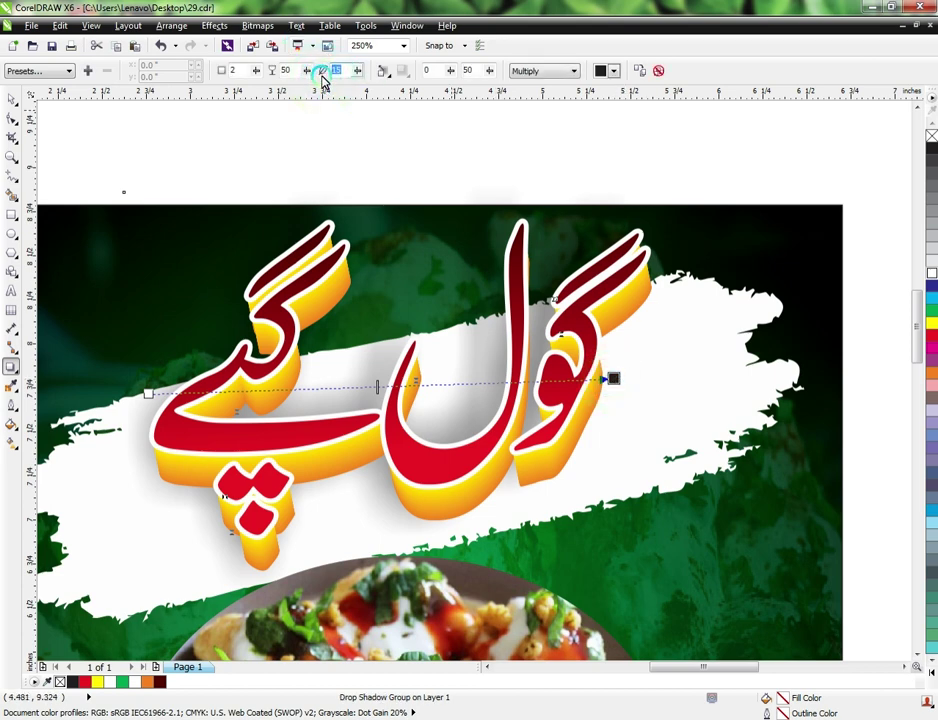
{"action": "left_click", "coordinate": [274, 76]}
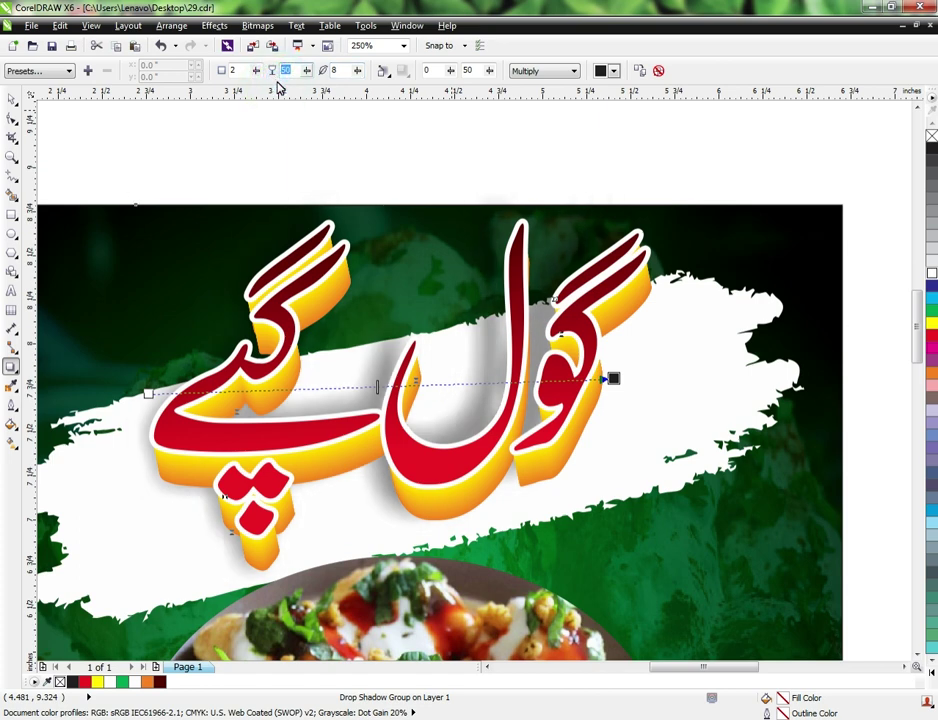
{"action": "type", "text": "100"}
{"action": "key", "text": "Return"}
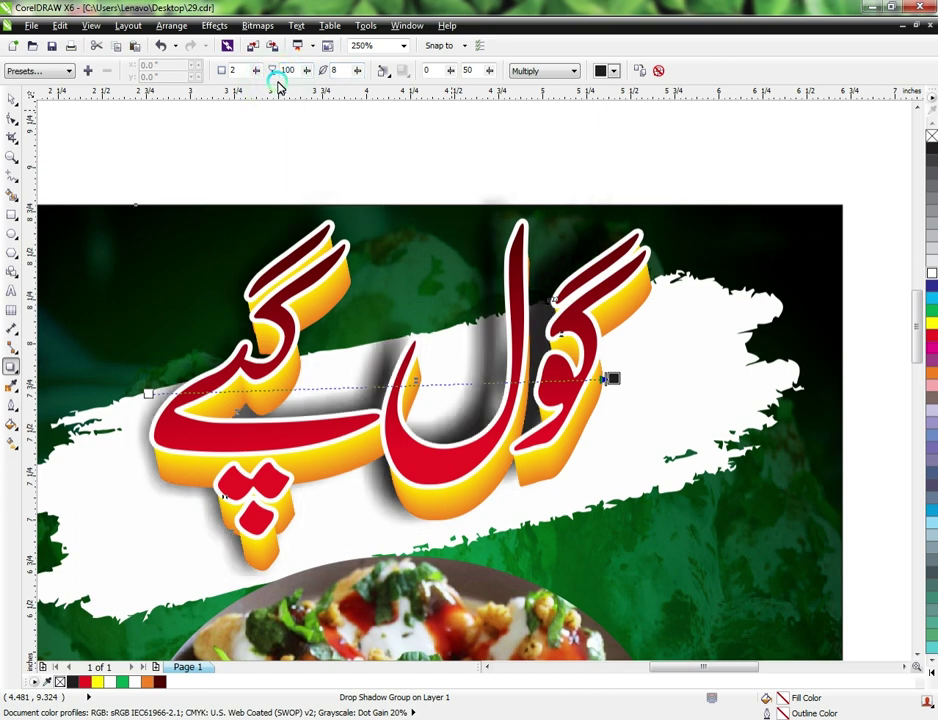
- Level the title shadow to angle 0, feather it Outside and set its feathering to 7
{"action": "left_click_drag", "start_coordinate": [613, 376], "coordinate": [653, 391]}
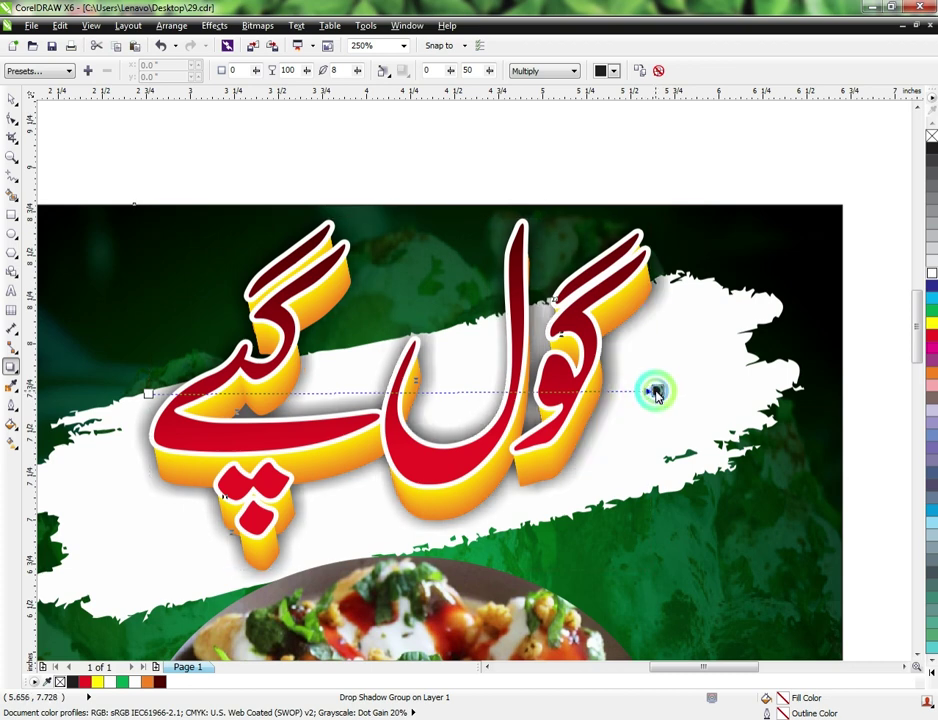
{"action": "left_click", "coordinate": [381, 73]}
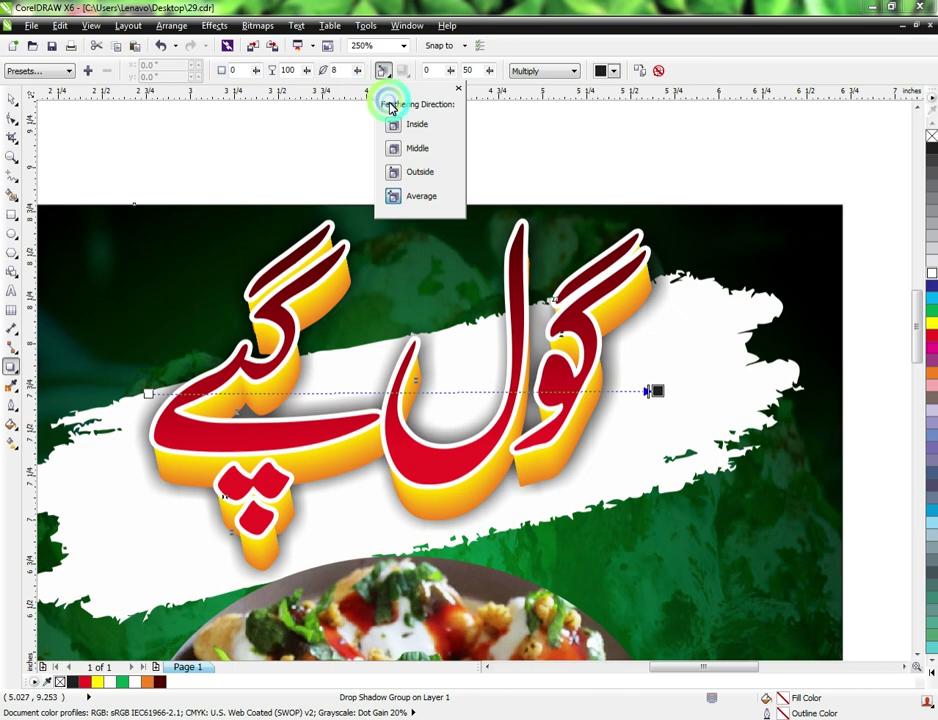
{"action": "left_click", "coordinate": [399, 176]}
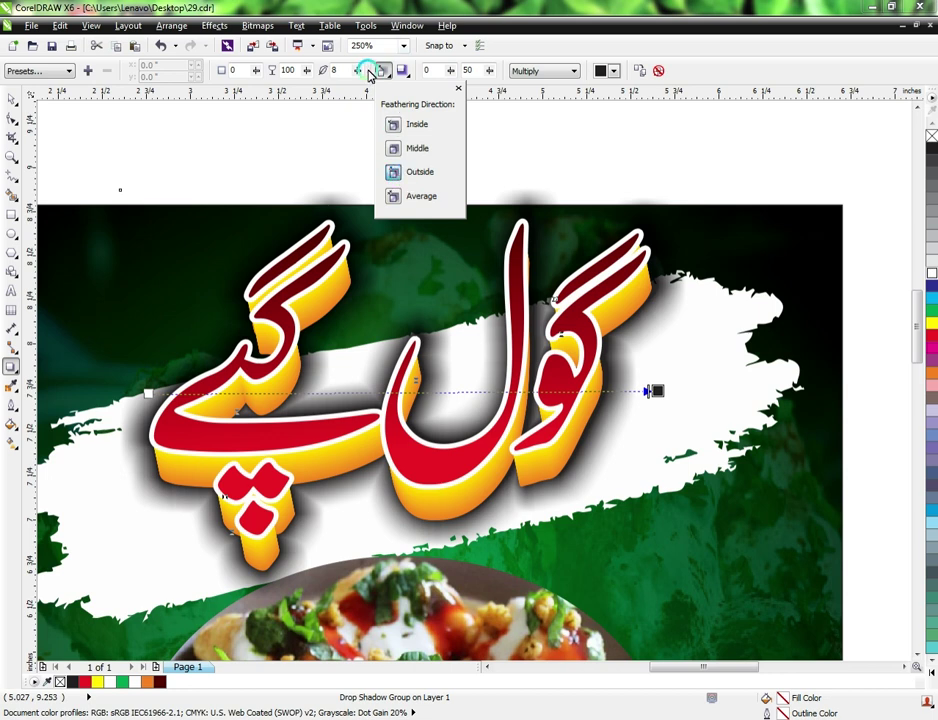
{"action": "left_click", "coordinate": [326, 72]}
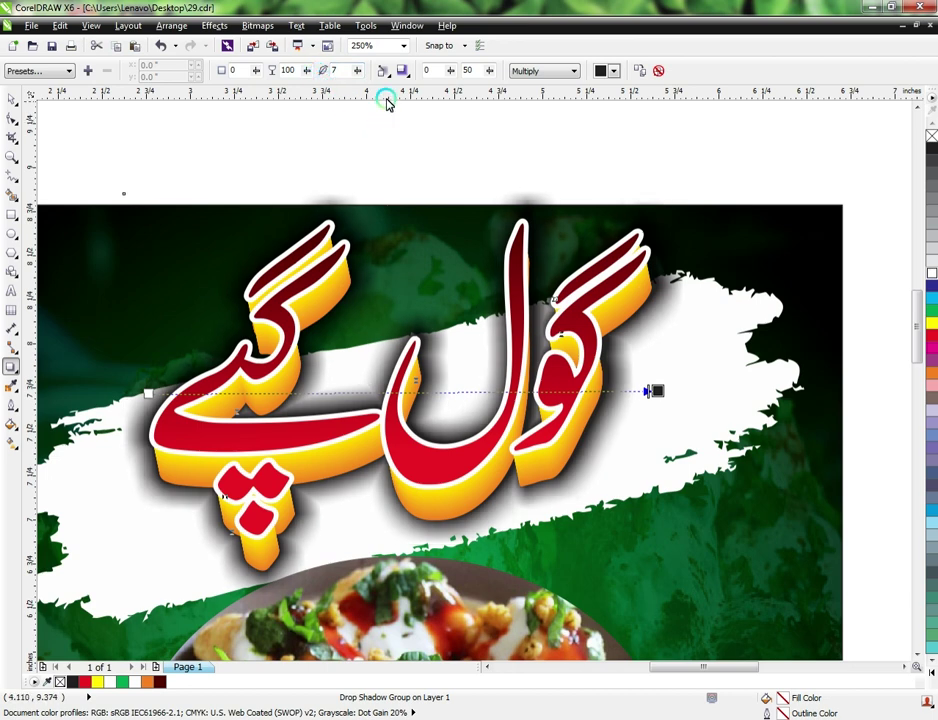
- Try the Middle feathering direction on the title shadow and return it to Outside
{"action": "left_click", "coordinate": [403, 72]}
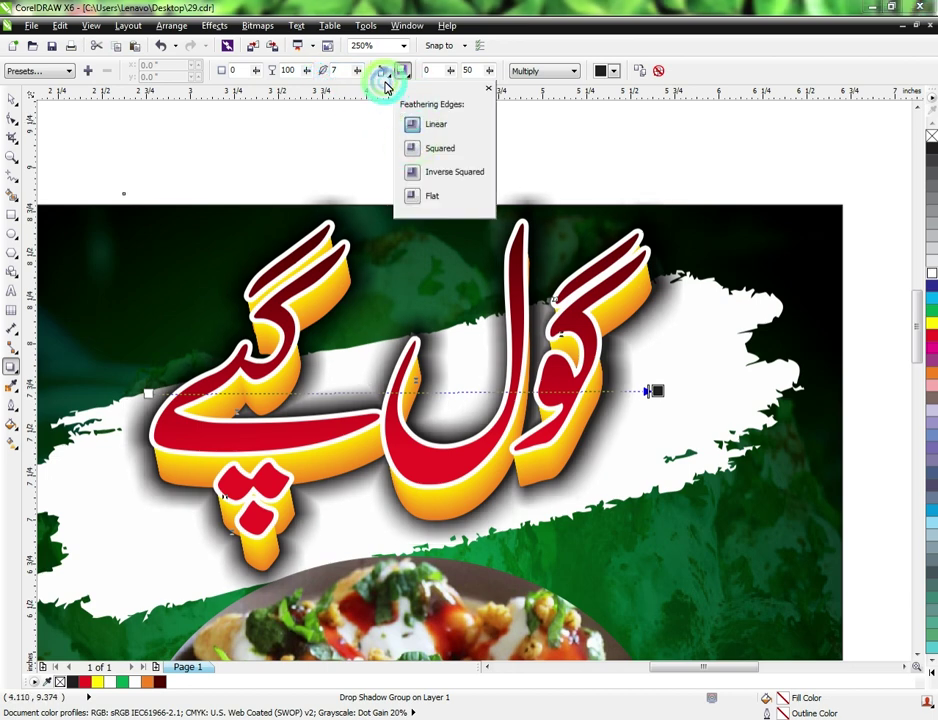
{"action": "left_click", "coordinate": [383, 71]}
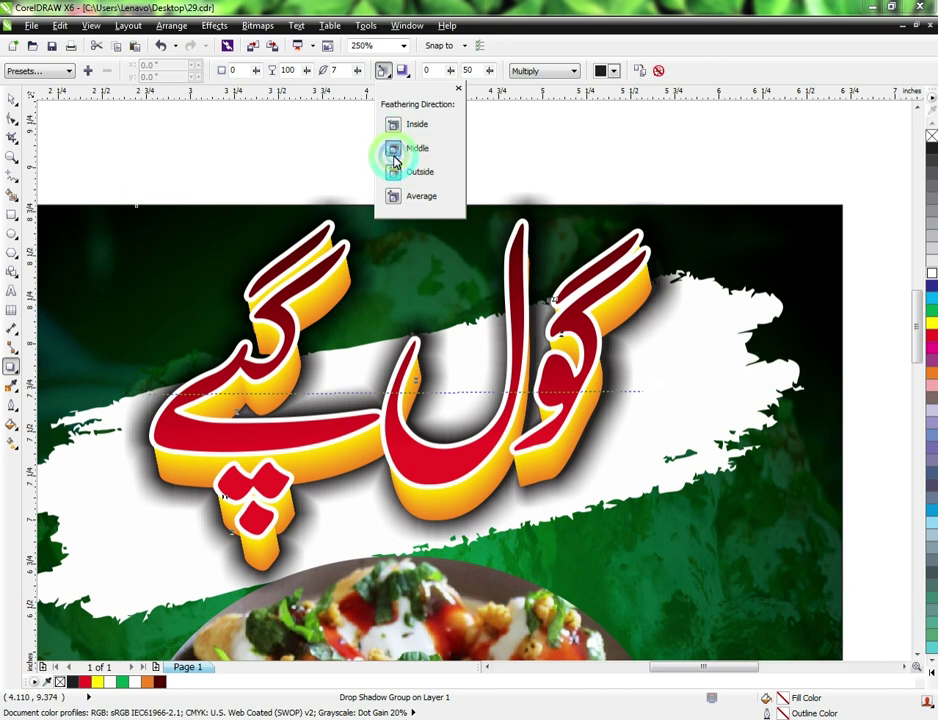
{"action": "left_click", "coordinate": [394, 158]}
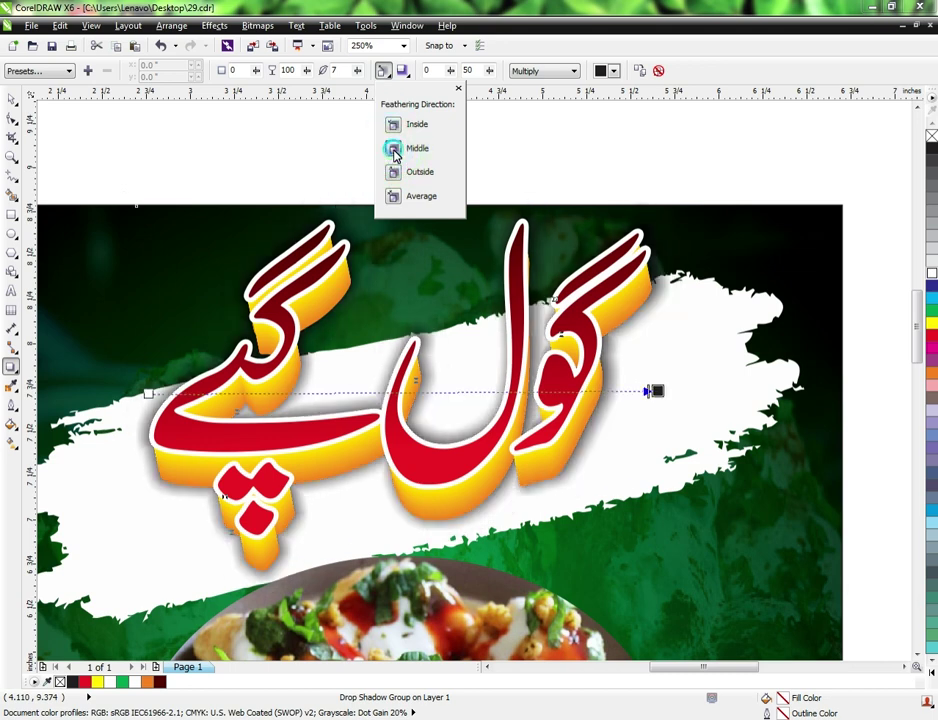
{"action": "left_click", "coordinate": [394, 173]}
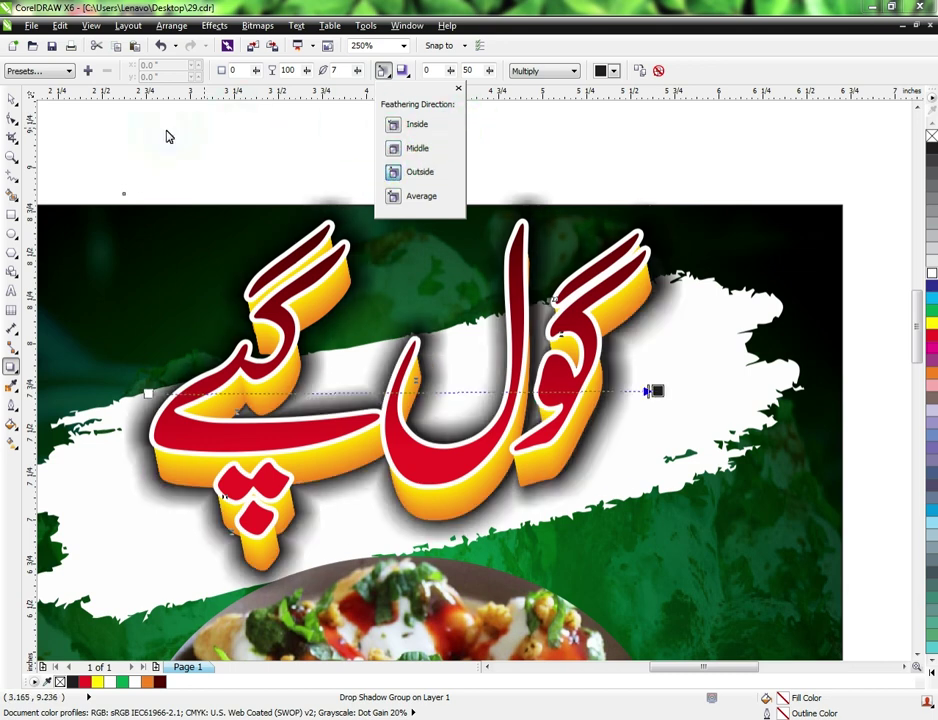
- PowerClip the shadowed title group inside the green background square
{"action": "left_click", "coordinate": [18, 103]}
{"action": "scroll", "coordinate": [291, 152], "scroll_direction": "down", "scroll_amount": 2}
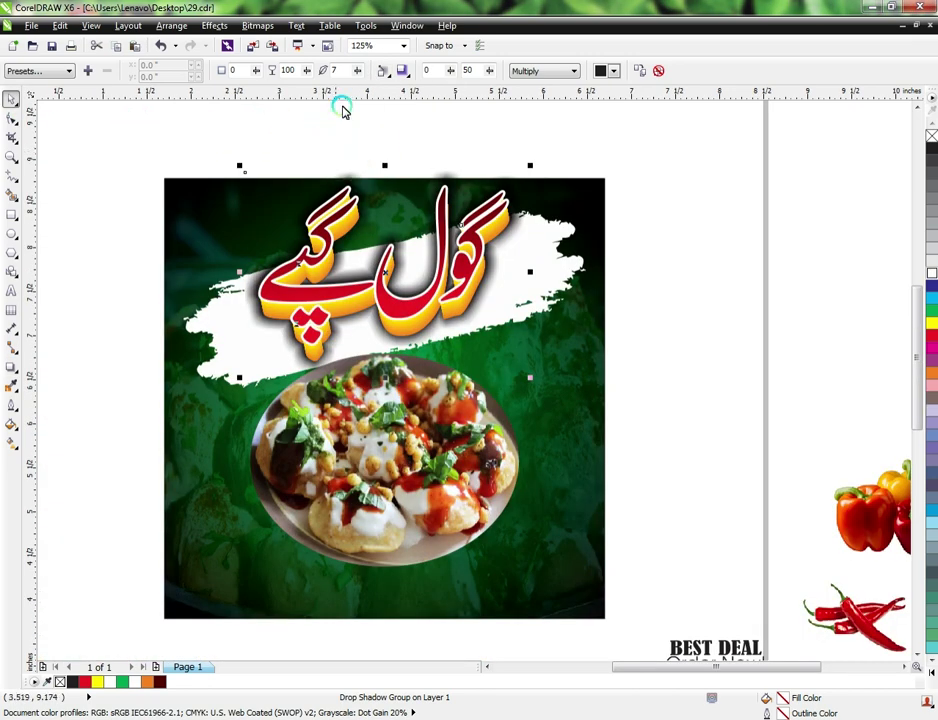
{"action": "left_click_drag", "start_coordinate": [222, 128], "coordinate": [534, 392]}
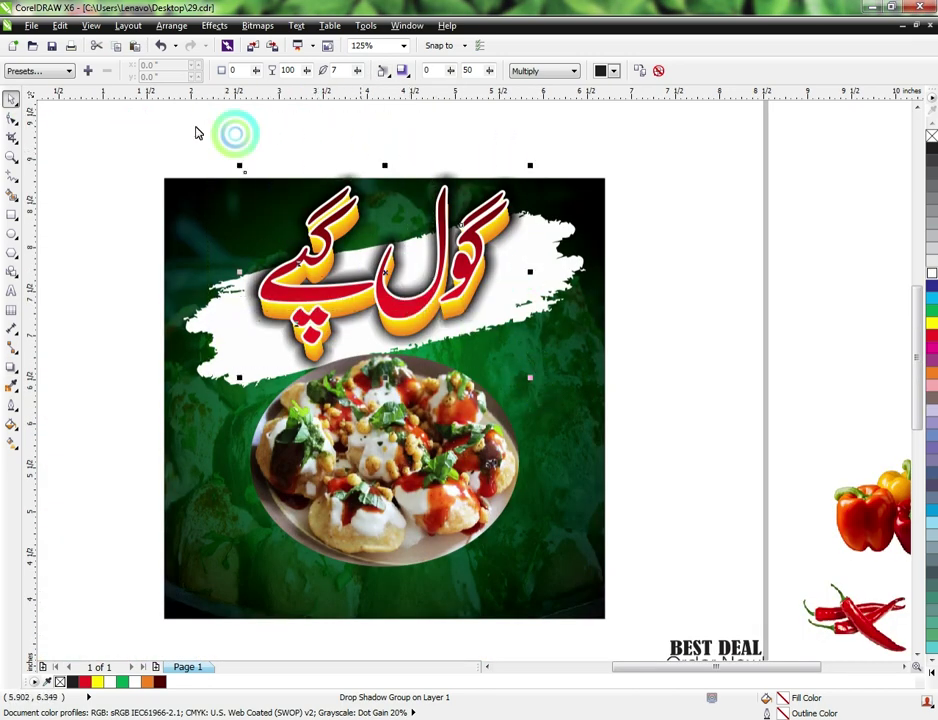
{"action": "left_click", "coordinate": [214, 25]}
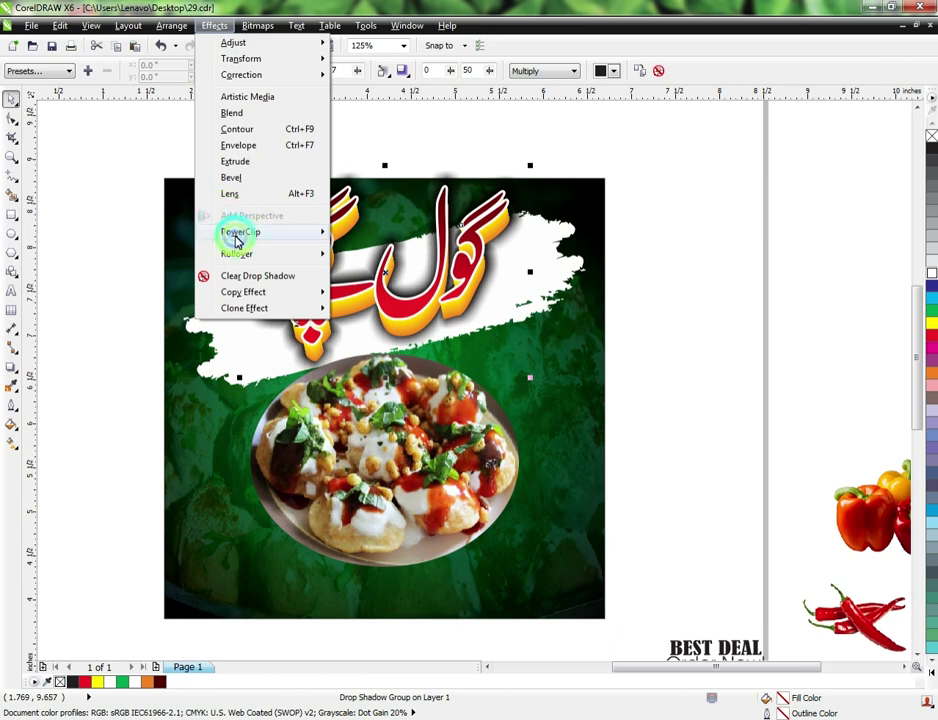
{"action": "mouse_move", "coordinate": [240, 232]}
{"action": "left_click", "coordinate": [337, 233]}
{"action": "left_click", "coordinate": [232, 222]}
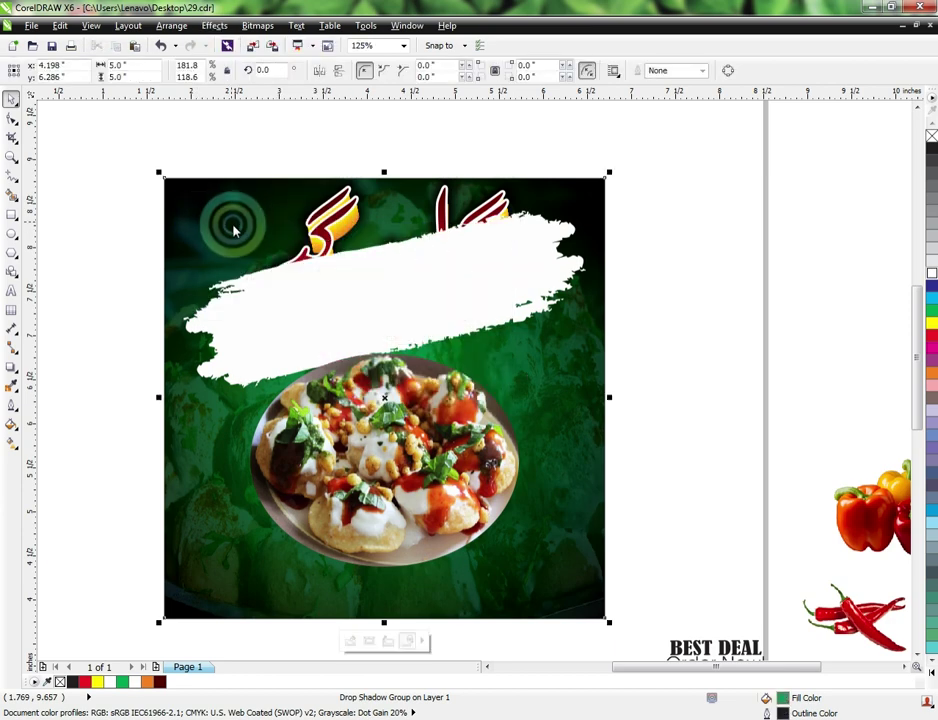
- PowerClip the white brush stroke inside the green background square
{"action": "scroll", "coordinate": [244, 229], "scroll_direction": "down", "scroll_amount": 2}
{"action": "left_click", "coordinate": [255, 285], "text": "ctrl"}
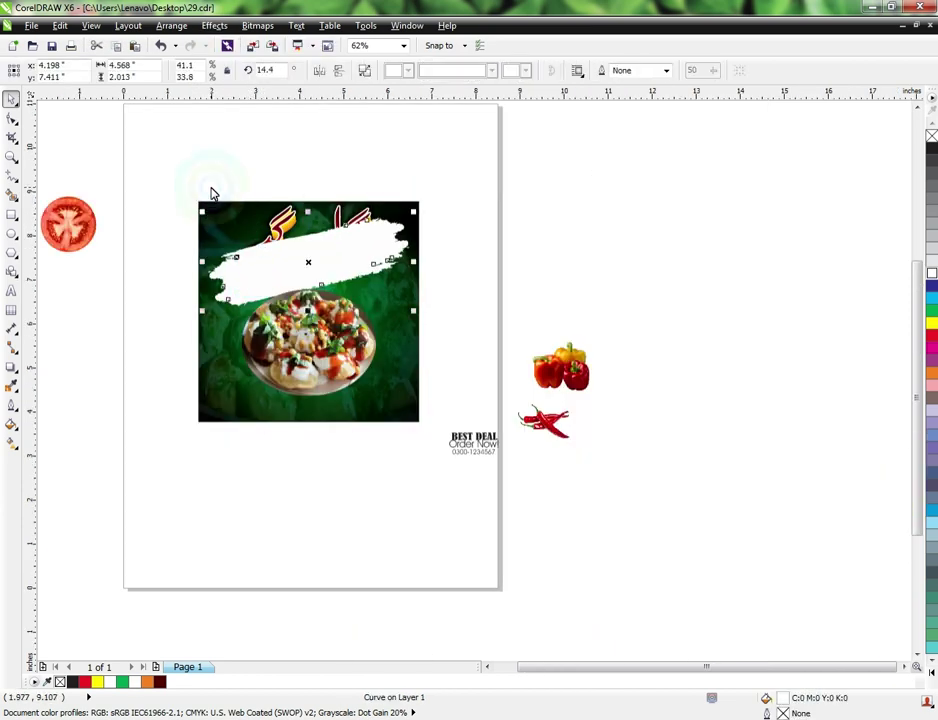
{"action": "scroll", "coordinate": [209, 193], "scroll_direction": "up", "scroll_amount": 2}
{"action": "left_click", "coordinate": [178, 22]}
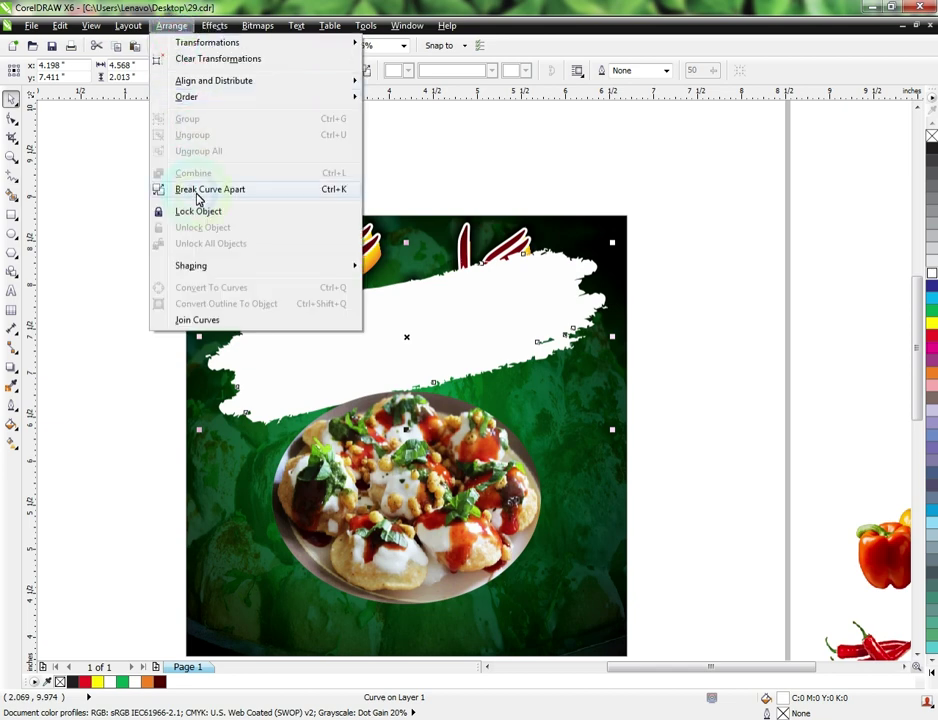
{"action": "mouse_move", "coordinate": [214, 25]}
{"action": "left_click", "coordinate": [225, 233]}
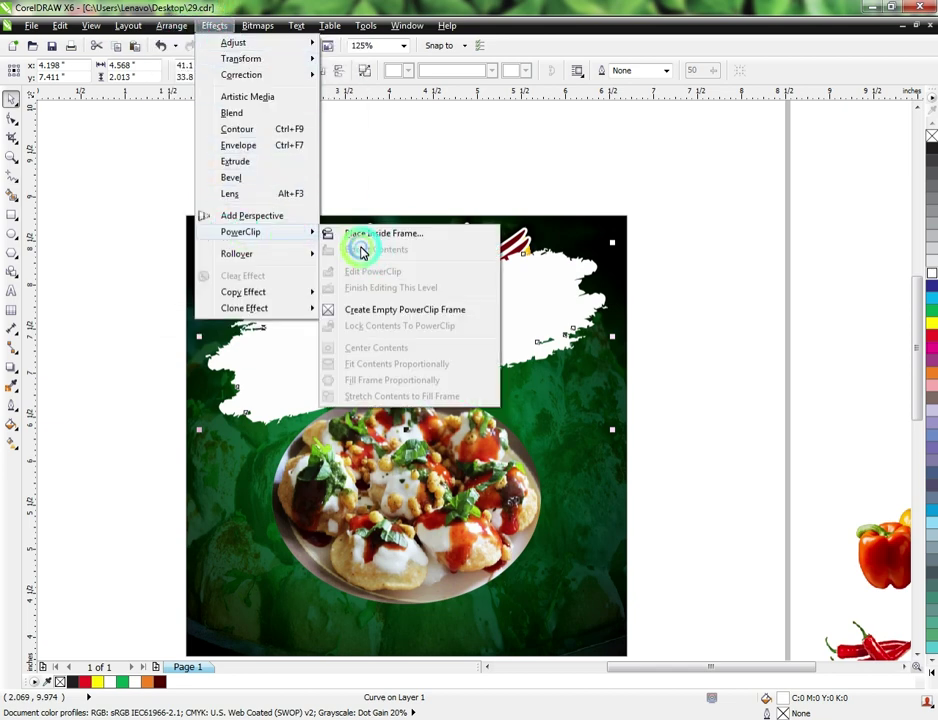
{"action": "left_click", "coordinate": [383, 233]}
{"action": "left_click", "coordinate": [241, 249]}
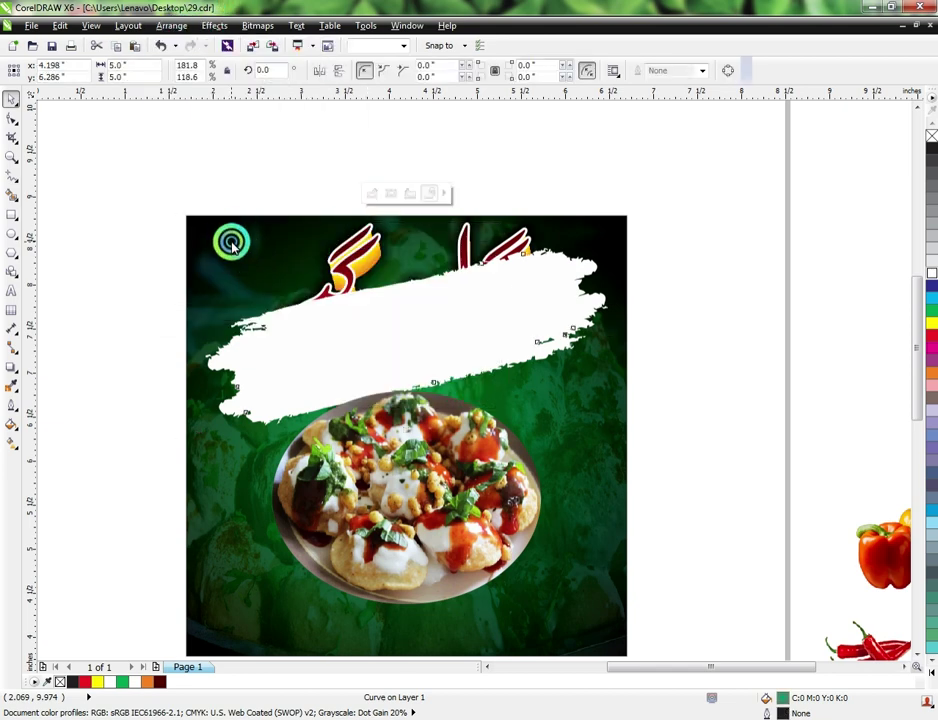
- Edit the background's PowerClip contents and bring the title group in front of the brush stroke
{"action": "right_click", "coordinate": [241, 249]}
{"action": "left_click", "coordinate": [261, 292]}
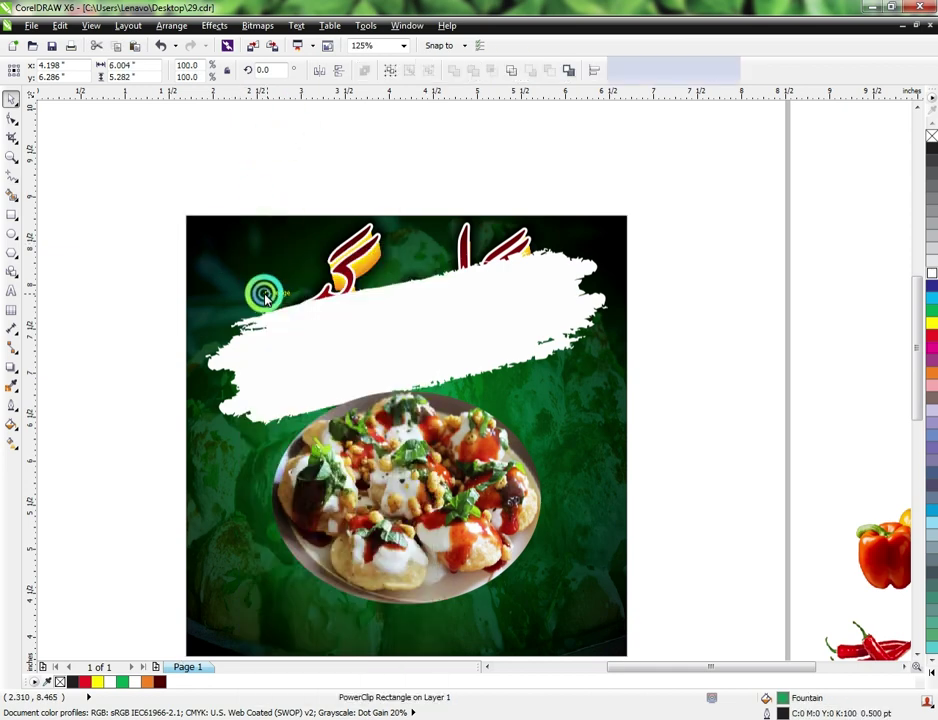
{"action": "mouse_move", "coordinate": [236, 151]}
{"action": "left_mouse_down"}
{"action": "mouse_move", "coordinate": [272, 199]}
{"action": "mouse_move", "coordinate": [538, 398]}
{"action": "mouse_move", "coordinate": [553, 454]}
{"action": "left_mouse_up"}
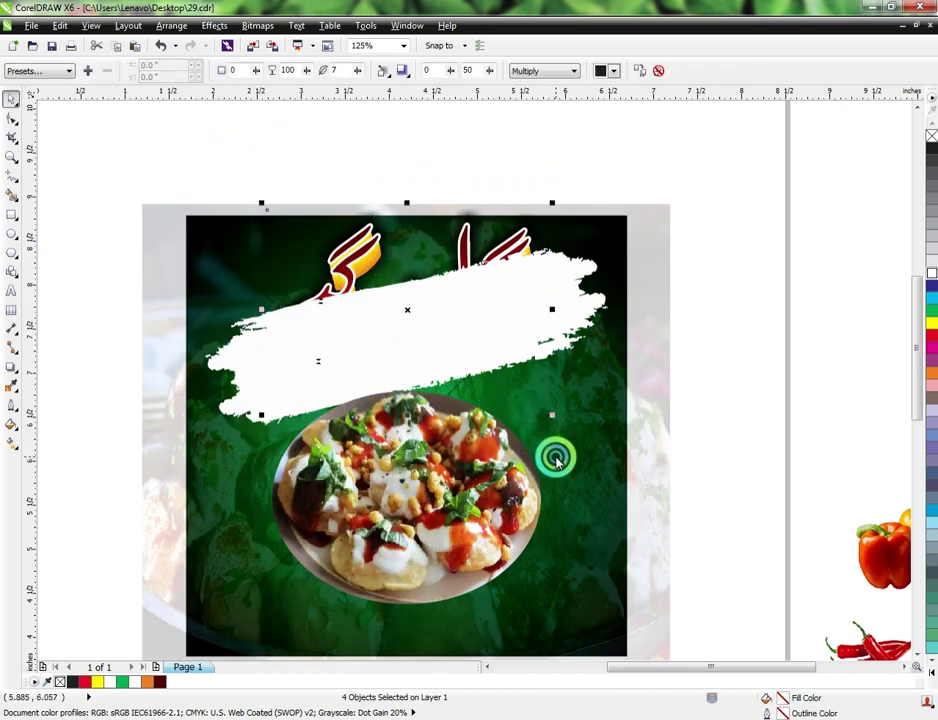
{"action": "left_click", "coordinate": [329, 536]}
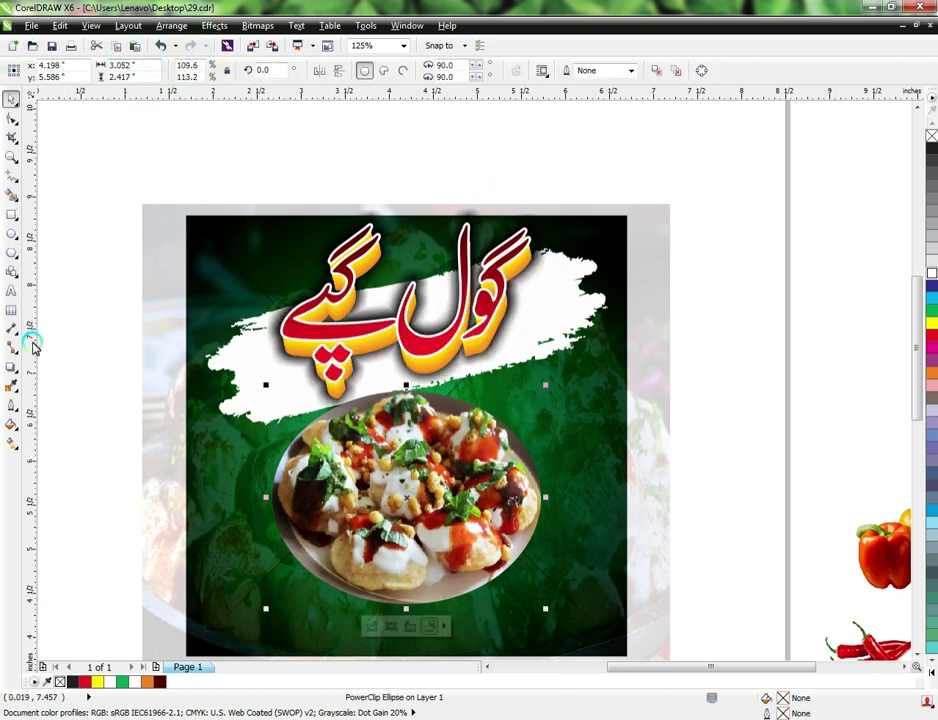
- Undo the title reordering and the PowerClips of the brush stroke and title
{"action": "scroll", "coordinate": [459, 383], "scroll_direction": "down", "scroll_amount": 2}
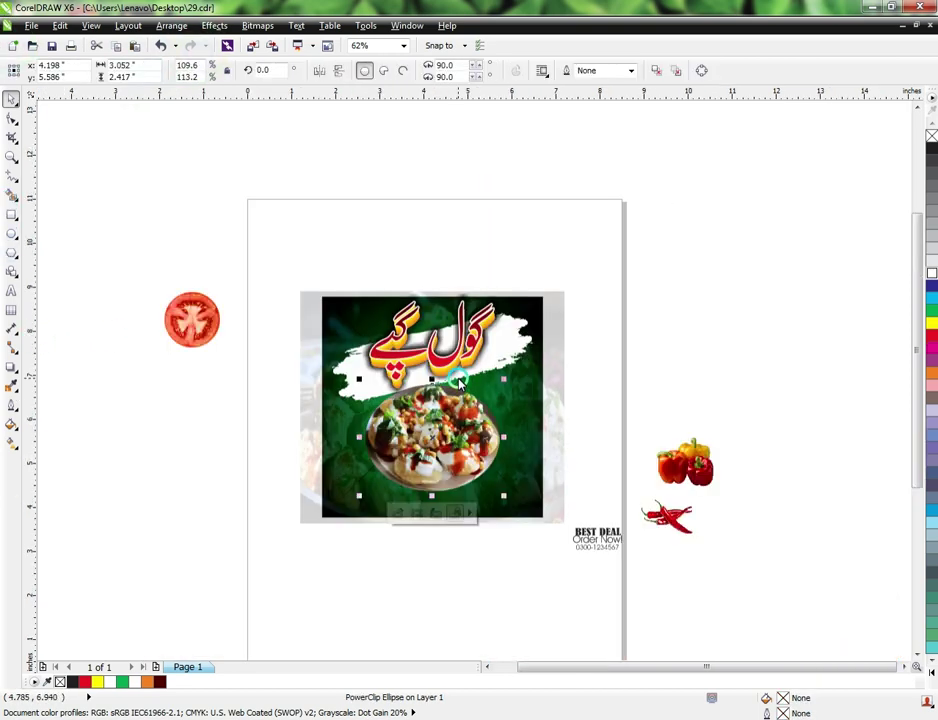
{"action": "left_click", "coordinate": [459, 382], "text": "alt"}
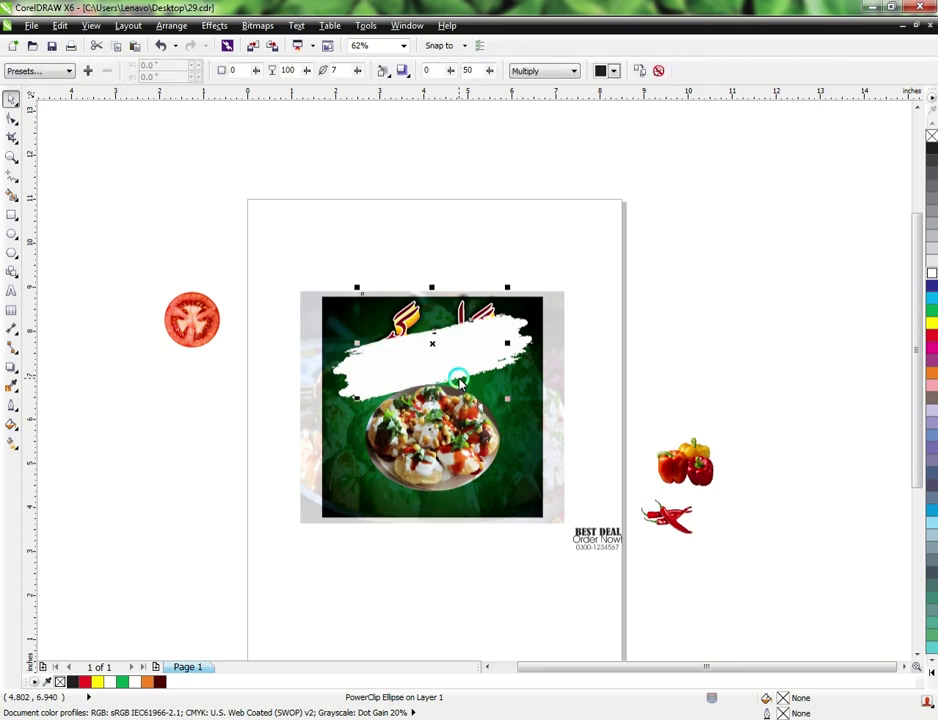
{"action": "left_click", "coordinate": [459, 382], "text": "alt"}
{"action": "left_click", "coordinate": [459, 382], "text": "alt"}
{"action": "left_click", "coordinate": [459, 382], "text": "alt"}
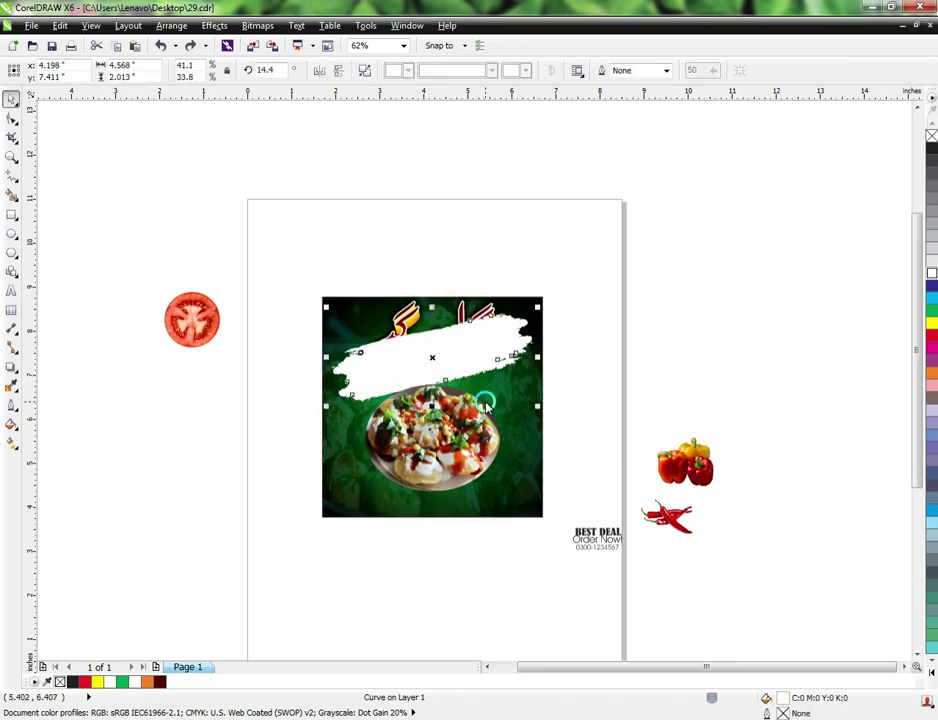
{"action": "left_click", "coordinate": [496, 290]}
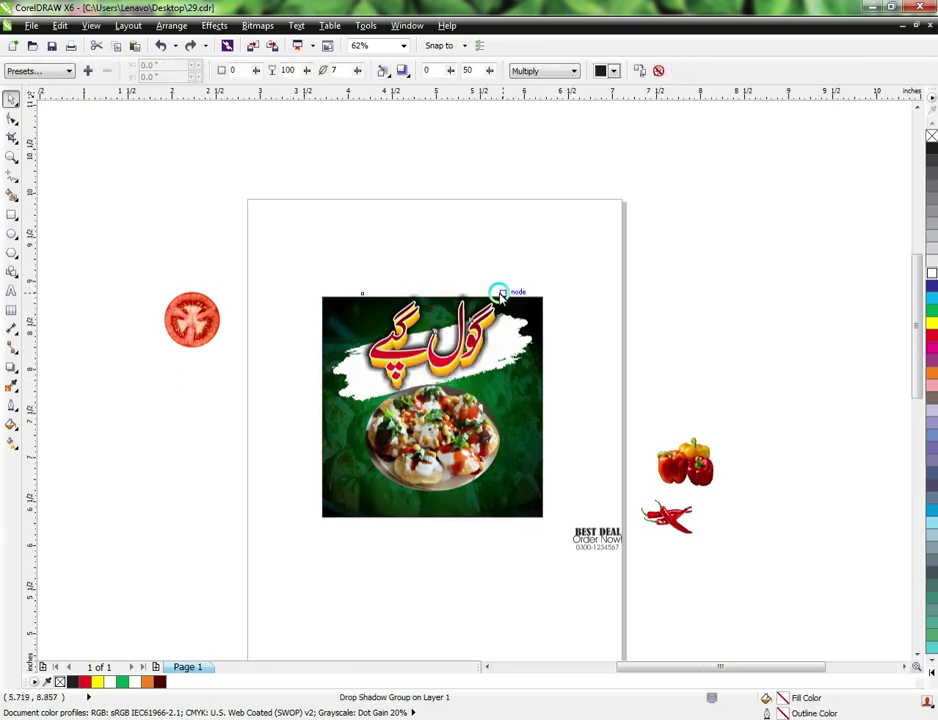
- Try to place only the white brush stroke inside the background square as a PowerClip
{"action": "scroll", "coordinate": [496, 287], "scroll_direction": "up", "scroll_amount": 2}
{"action": "left_click", "coordinate": [553, 389]}
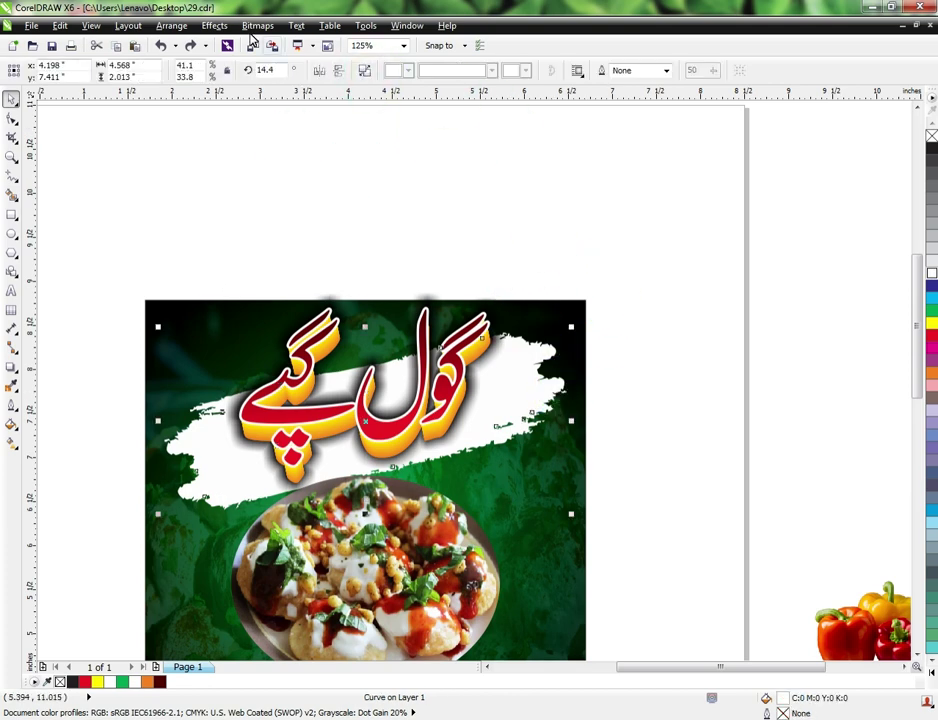
{"action": "left_click", "coordinate": [185, 23]}
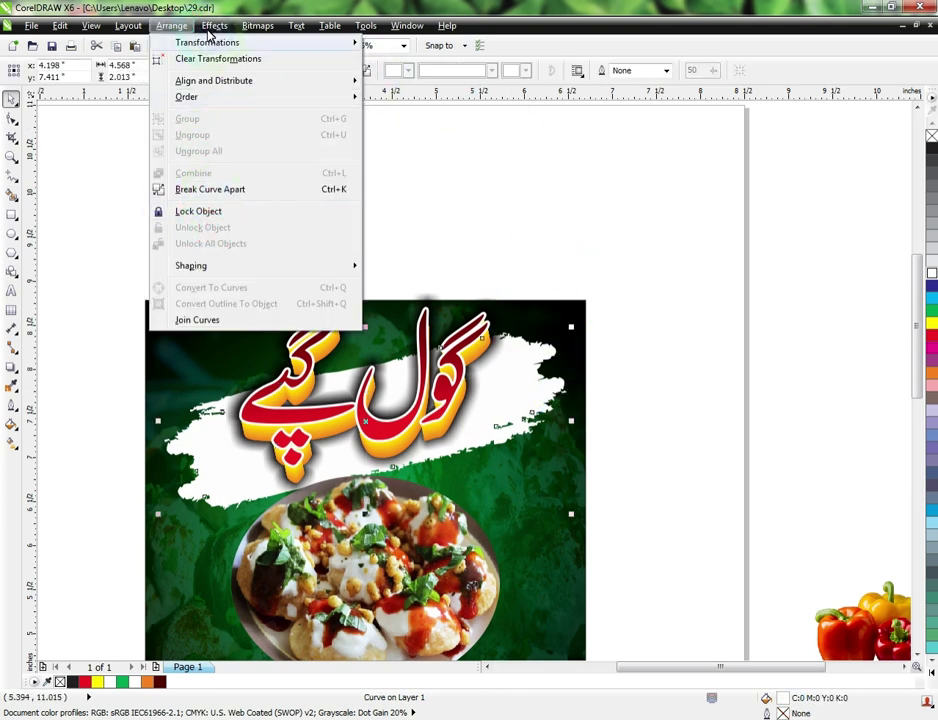
{"action": "mouse_move", "coordinate": [213, 25]}
{"action": "mouse_move", "coordinate": [242, 233]}
{"action": "left_click", "coordinate": [360, 230]}
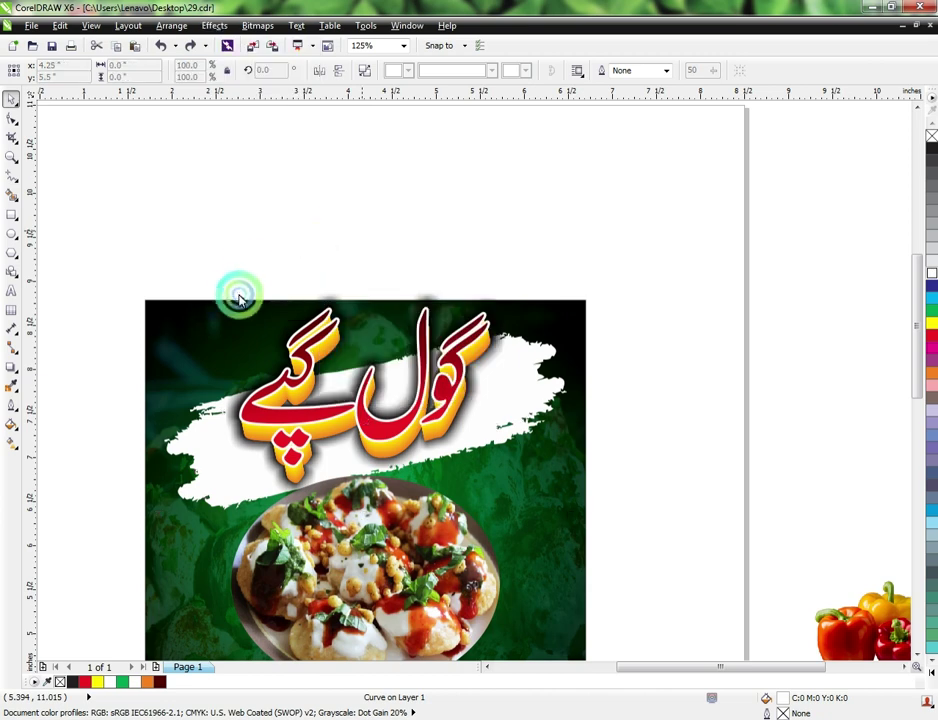
{"action": "left_click", "coordinate": [211, 207]}
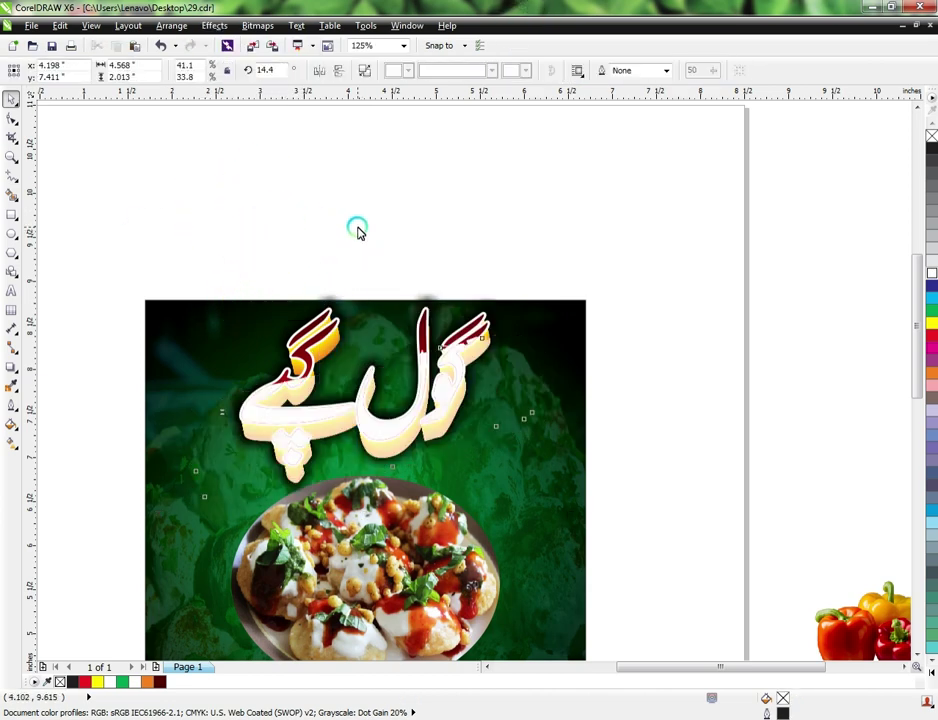
- PowerClip the white brush stroke inside the green background square
{"action": "left_click", "coordinate": [216, 25]}
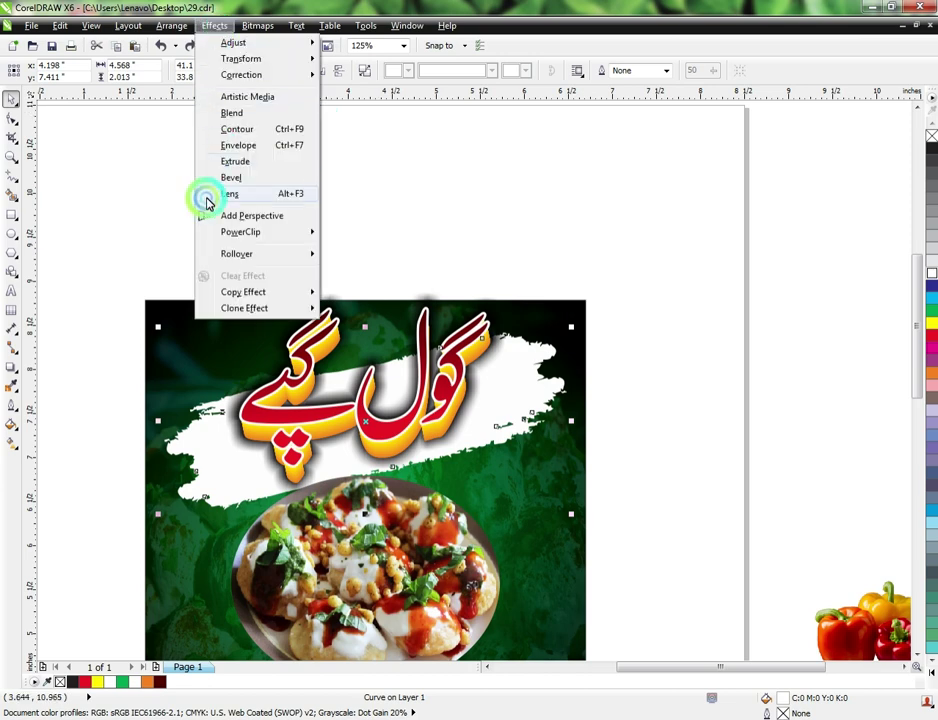
{"action": "mouse_move", "coordinate": [230, 234]}
{"action": "left_click", "coordinate": [366, 234]}
{"action": "left_click", "coordinate": [562, 607]}
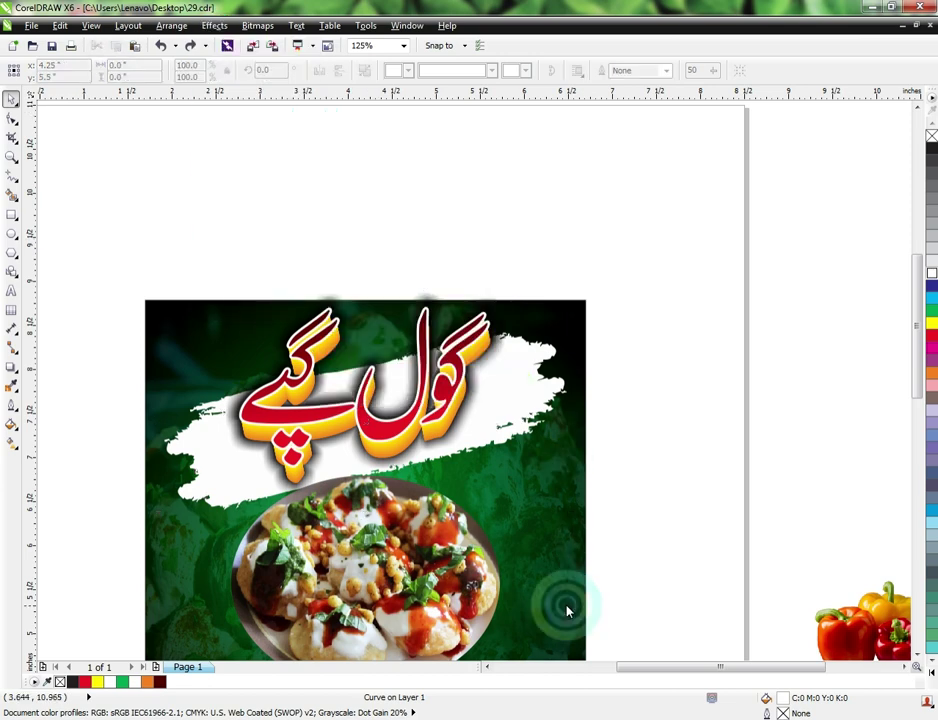
{"action": "left_click", "coordinate": [575, 607]}
- PowerClip the Urdu title with its drop shadow inside the background square, in front of the brush stroke
{"action": "left_click_drag", "start_coordinate": [184, 154], "coordinate": [570, 527]}
{"action": "left_click", "coordinate": [171, 25]}
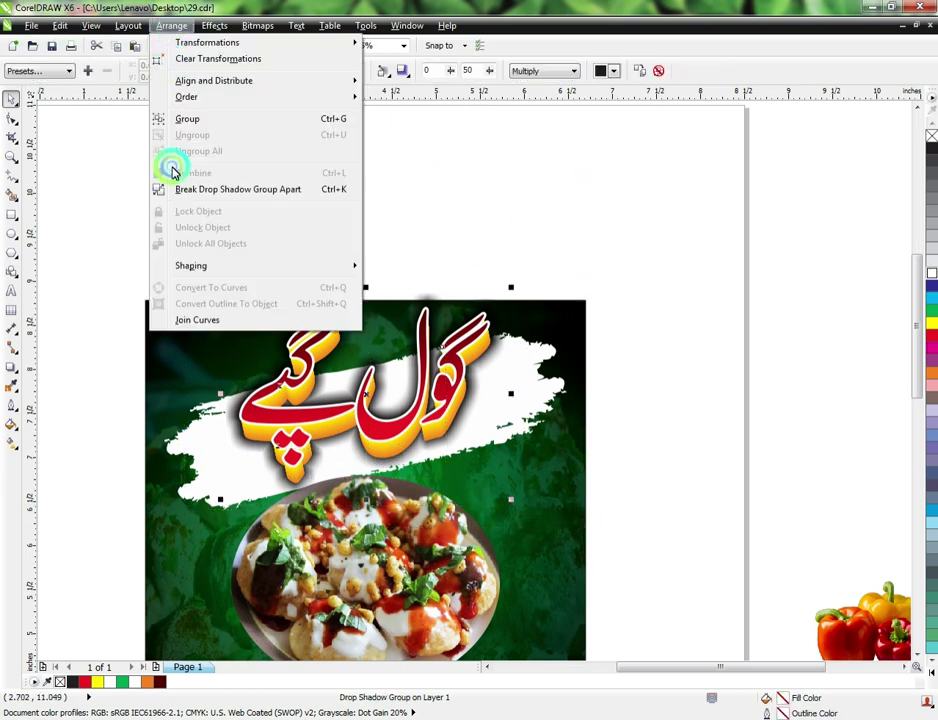
{"action": "left_click", "coordinate": [214, 25]}
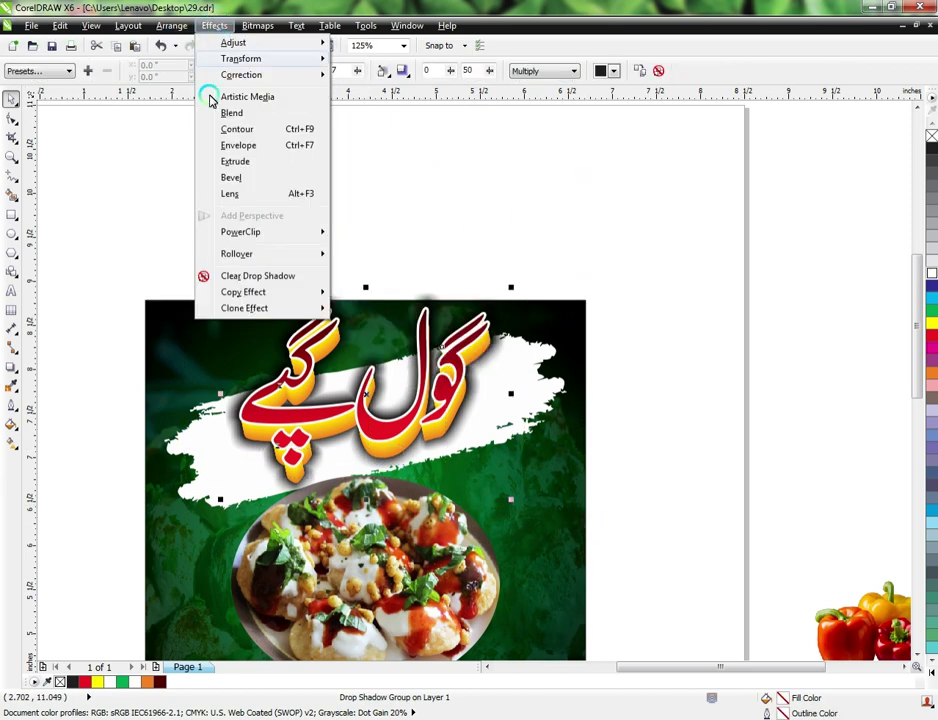
{"action": "left_click", "coordinate": [240, 232]}
{"action": "left_click", "coordinate": [220, 320]}
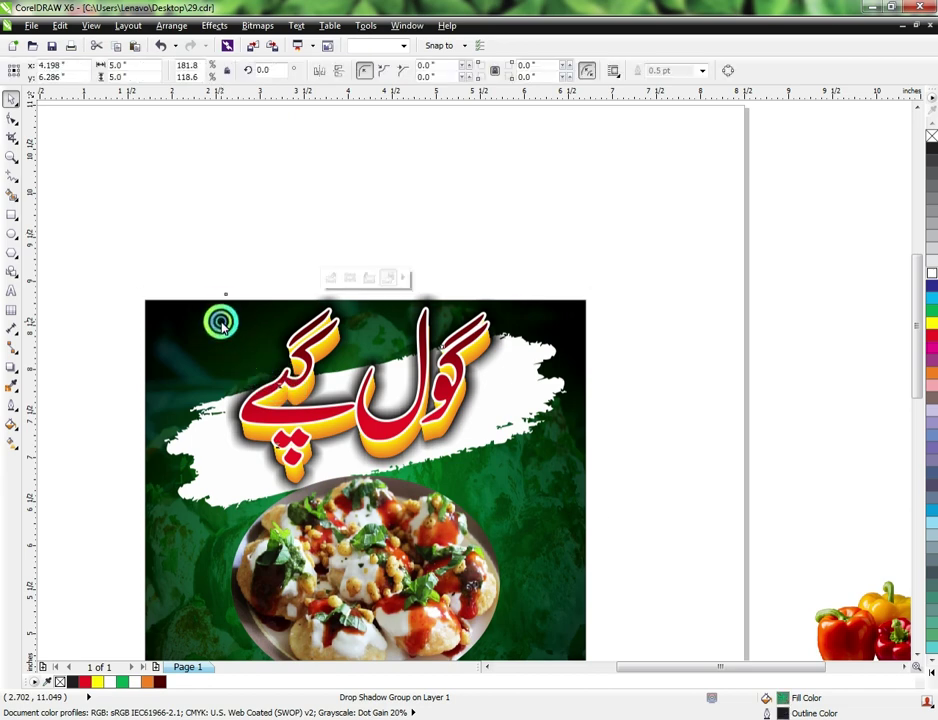
{"action": "scroll", "coordinate": [467, 148], "scroll_direction": "down", "scroll_amount": 2}
{"action": "left_click", "coordinate": [231, 303]}
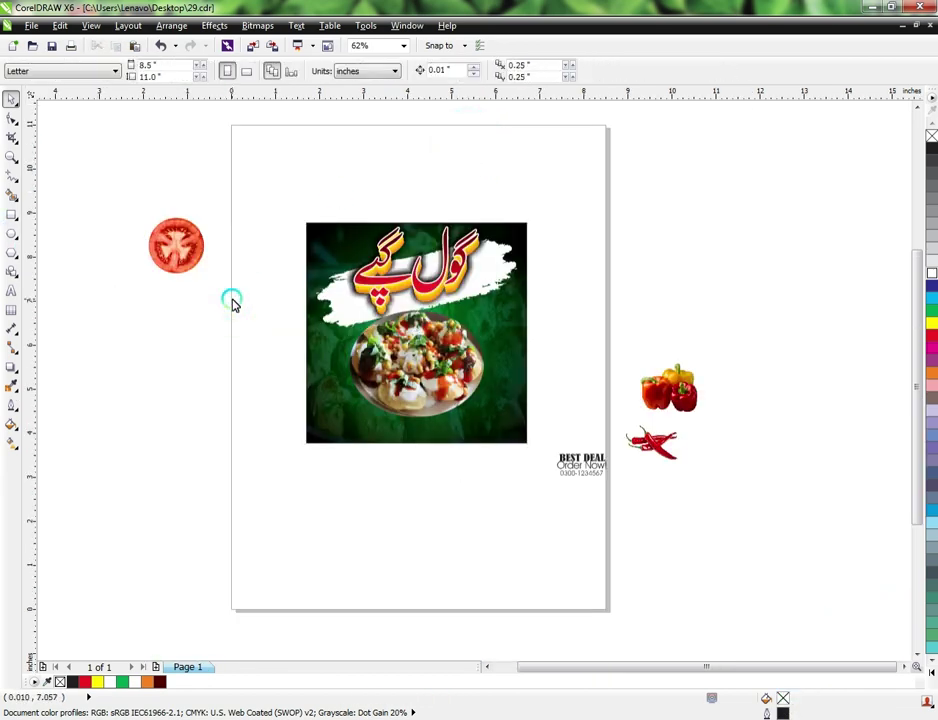
- Add a drop shadow to the food plate with opacity 100 and feathering 7
{"action": "left_click", "coordinate": [445, 354]}
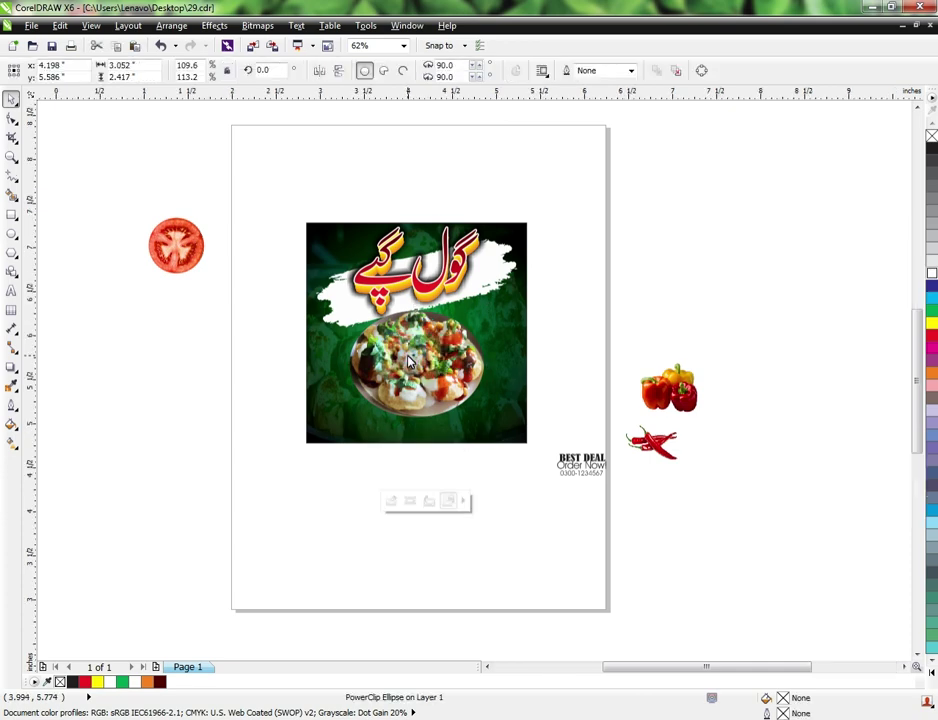
{"action": "scroll", "coordinate": [432, 353], "scroll_direction": "up", "scroll_amount": 2}
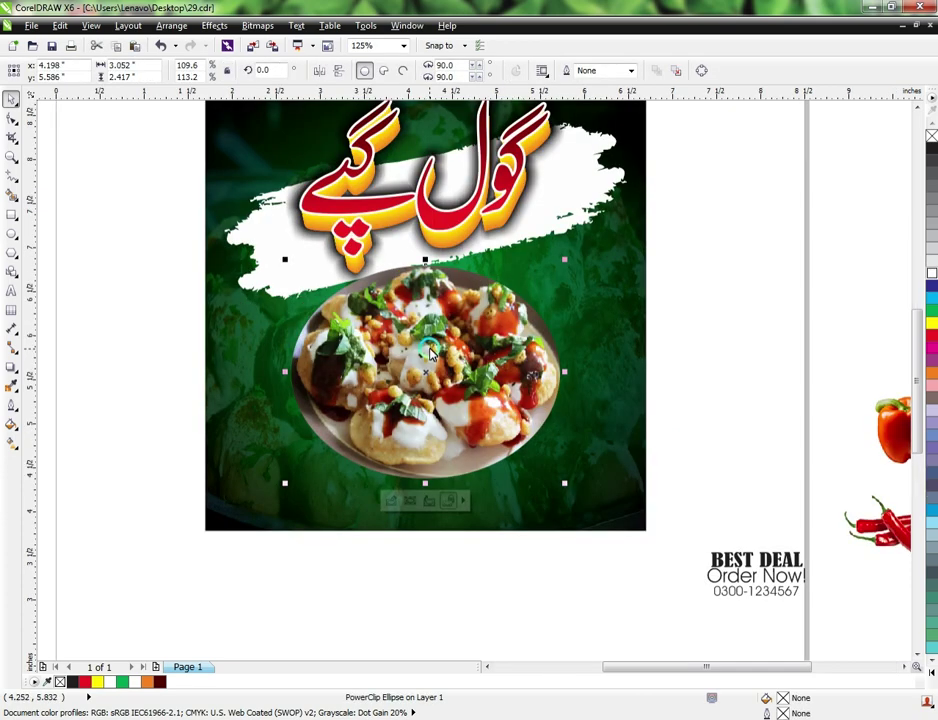
{"action": "left_click", "coordinate": [10, 371]}
{"action": "left_click", "coordinate": [275, 403]}
{"action": "left_click_drag", "start_coordinate": [300, 408], "coordinate": [561, 383]}
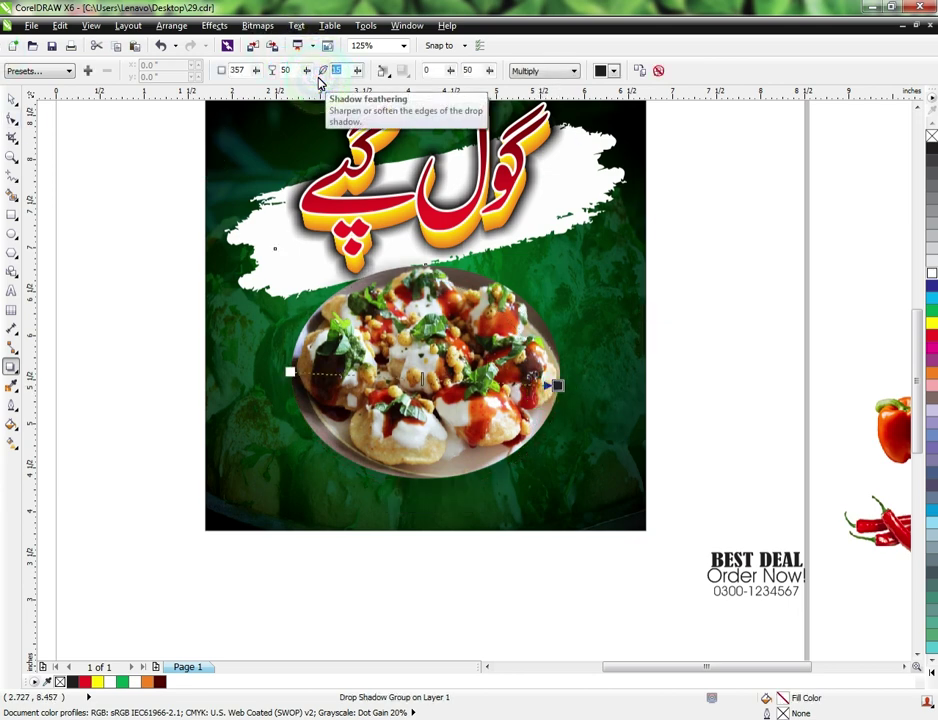
{"action": "left_click", "coordinate": [276, 80]}
{"action": "left_click", "coordinate": [270, 80]}
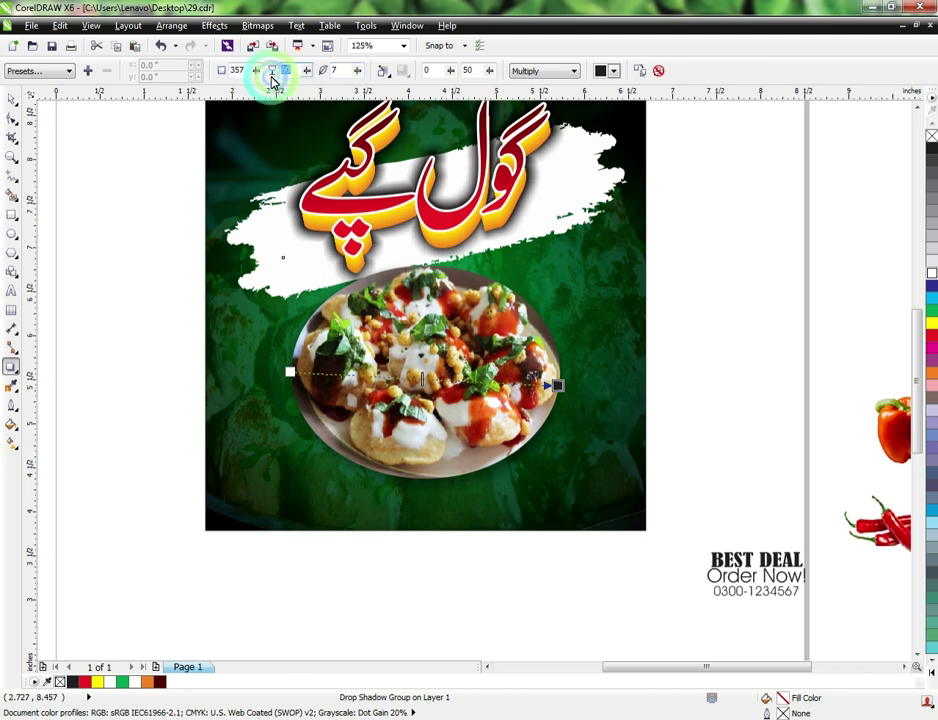
{"action": "type", "text": "100"}
{"action": "left_click", "coordinate": [449, 88]}
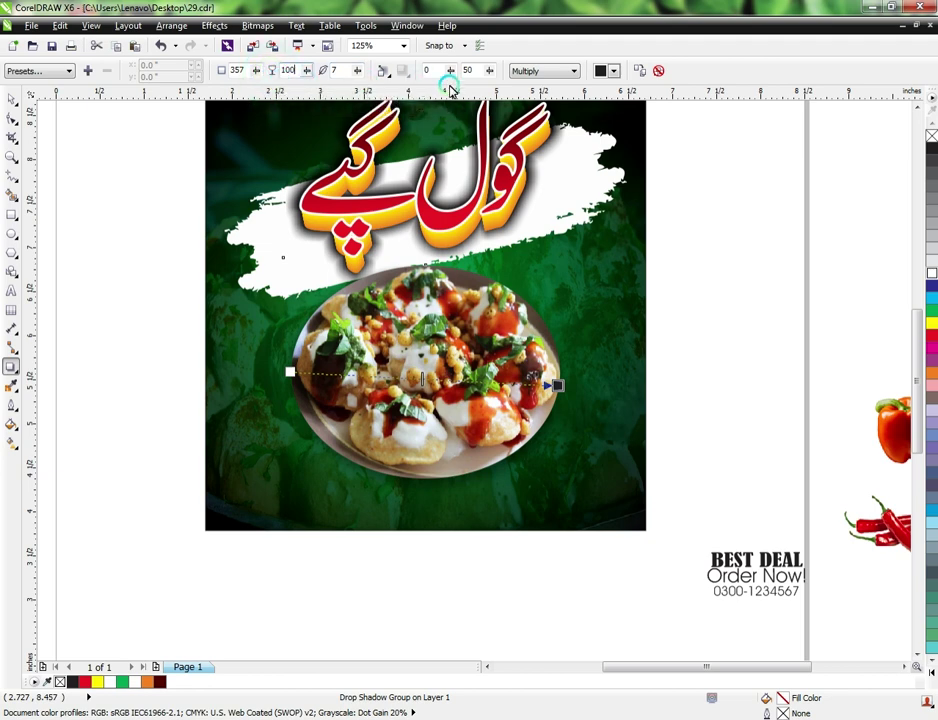
- Set the plate's shadow to Normal mode in white and shift its end point slightly to a direction of 359
{"action": "left_click", "coordinate": [534, 77]}
{"action": "left_click", "coordinate": [526, 96]}
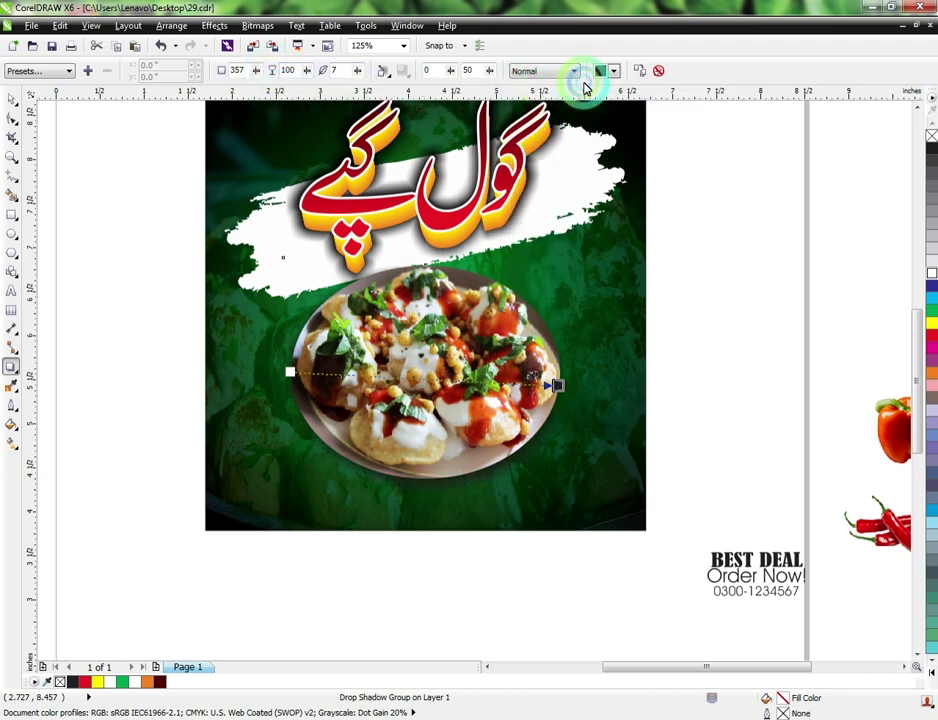
{"action": "left_click", "coordinate": [604, 72]}
{"action": "left_click", "coordinate": [646, 101]}
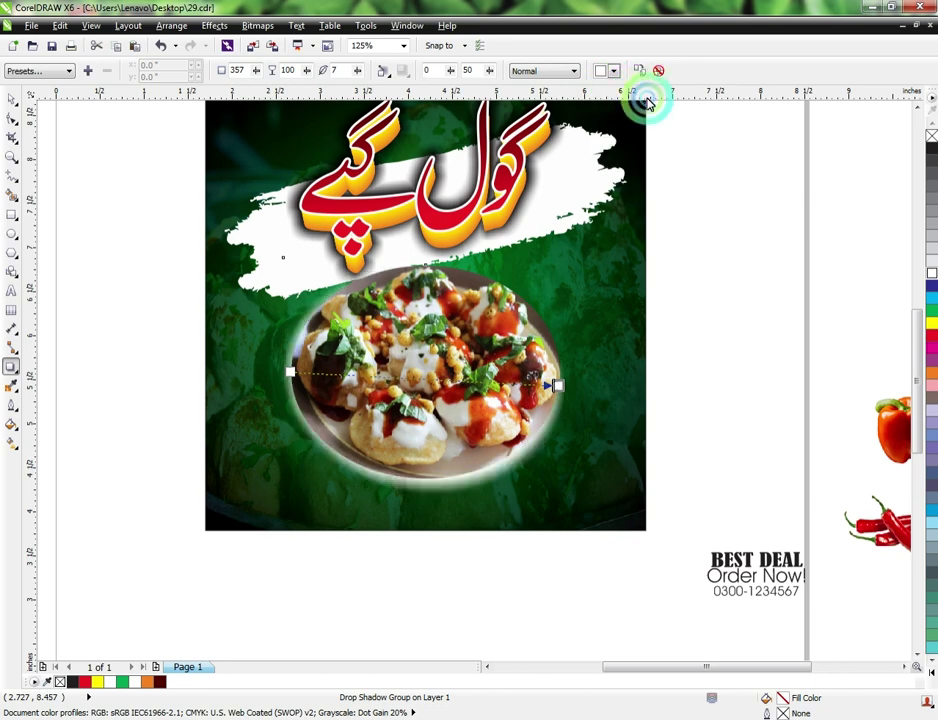
{"action": "mouse_move", "coordinate": [562, 388]}
{"action": "left_mouse_down"}
{"action": "mouse_move", "coordinate": [575, 381]}
{"action": "mouse_move", "coordinate": [565, 377]}
{"action": "left_mouse_up"}
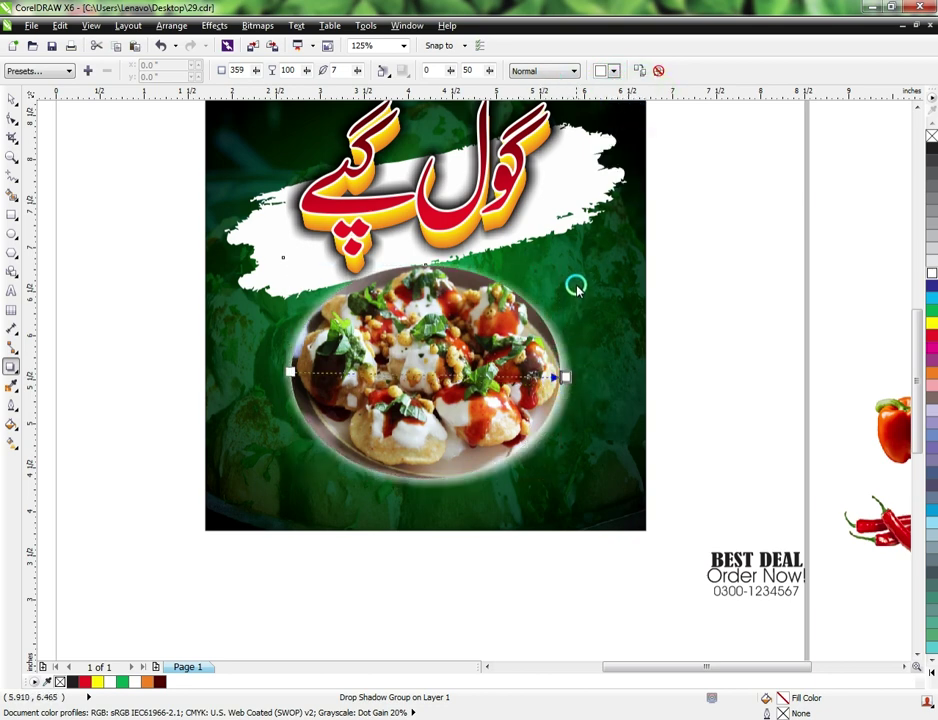
- Change the plate's shadow to Add mode with a yellow colour, forming a glow
{"action": "left_click", "coordinate": [522, 79]}
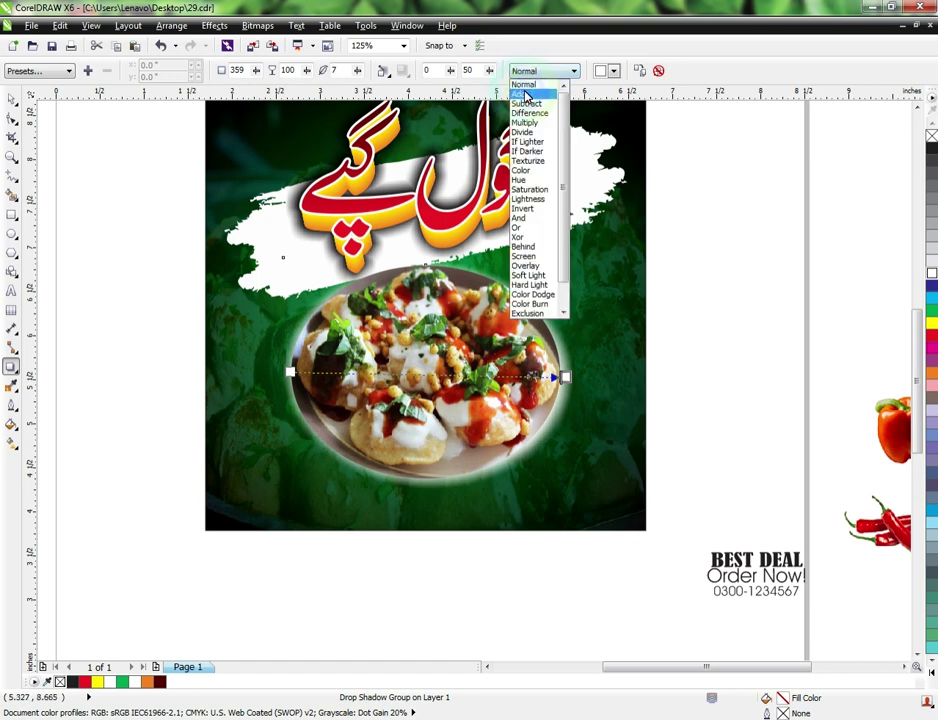
{"action": "left_click", "coordinate": [526, 95]}
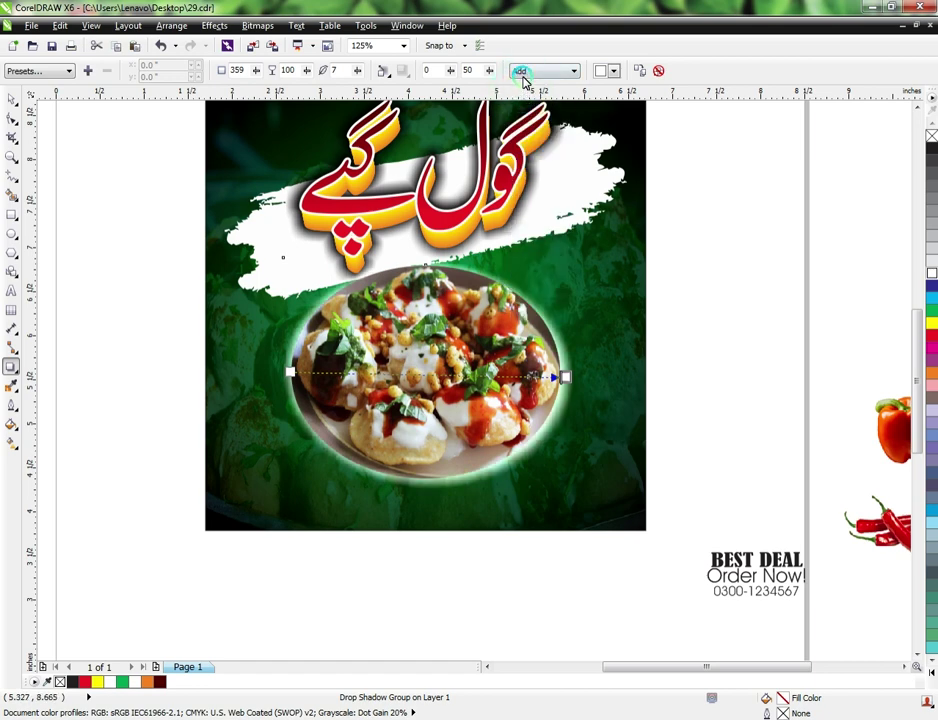
{"action": "left_click", "coordinate": [614, 72]}
{"action": "left_click", "coordinate": [621, 96]}
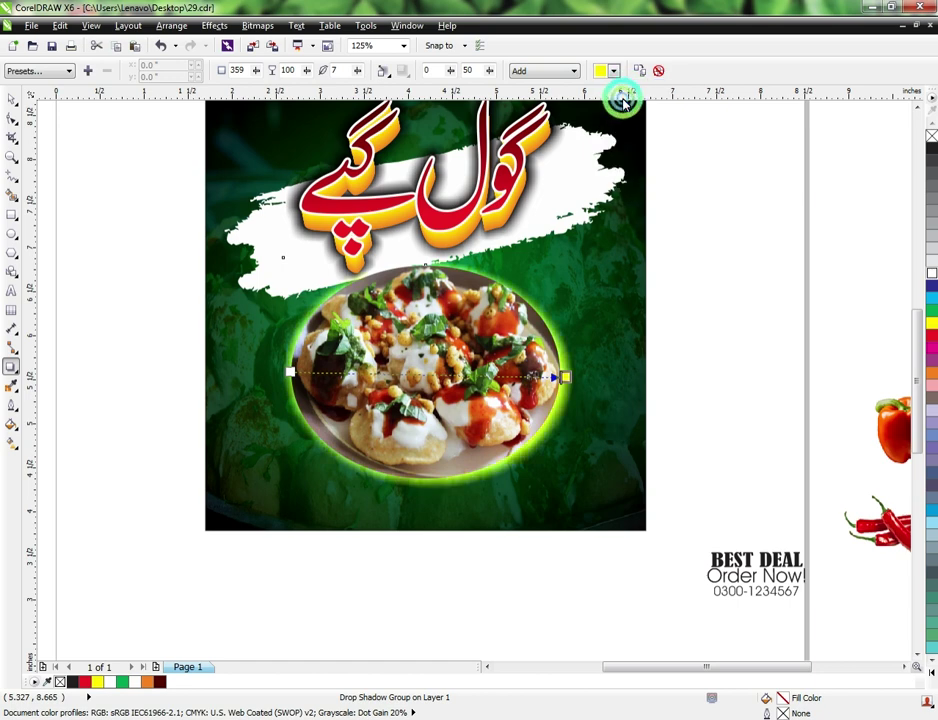
- Move the glowing food plate slightly lower and centre it horizontally on the background square
{"action": "left_click", "coordinate": [12, 100]}
{"action": "scroll", "coordinate": [392, 356], "scroll_direction": "down", "scroll_amount": 2}
{"action": "scroll", "coordinate": [414, 365], "scroll_direction": "up", "scroll_amount": 2}
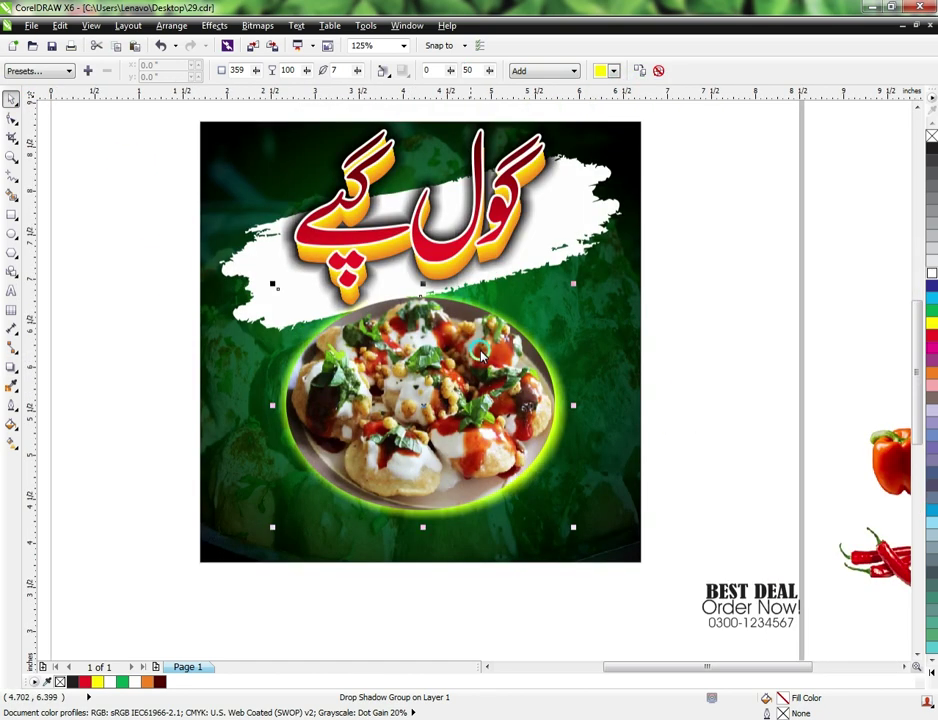
{"action": "left_click_drag", "start_coordinate": [430, 385], "coordinate": [429, 395]}
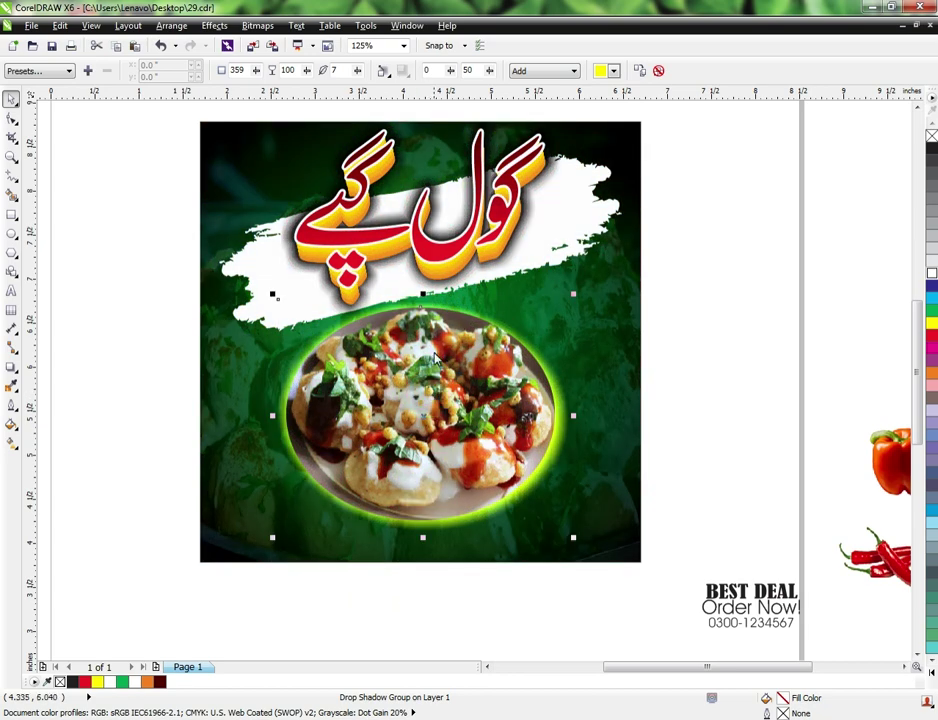
{"action": "scroll", "coordinate": [398, 333], "scroll_direction": "down", "scroll_amount": 2}
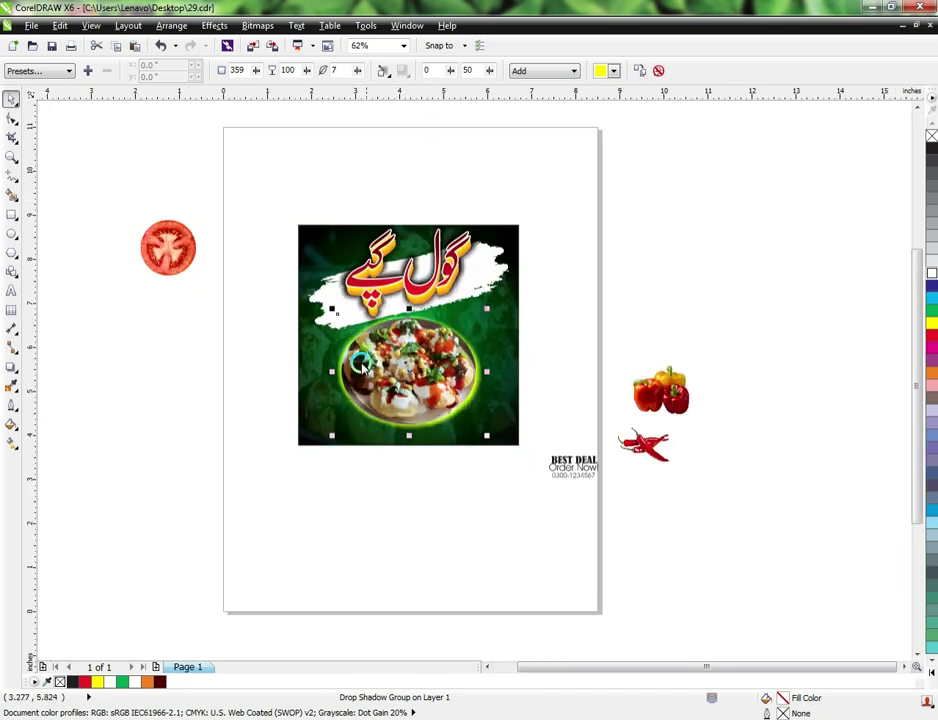
{"action": "left_click", "coordinate": [314, 380]}
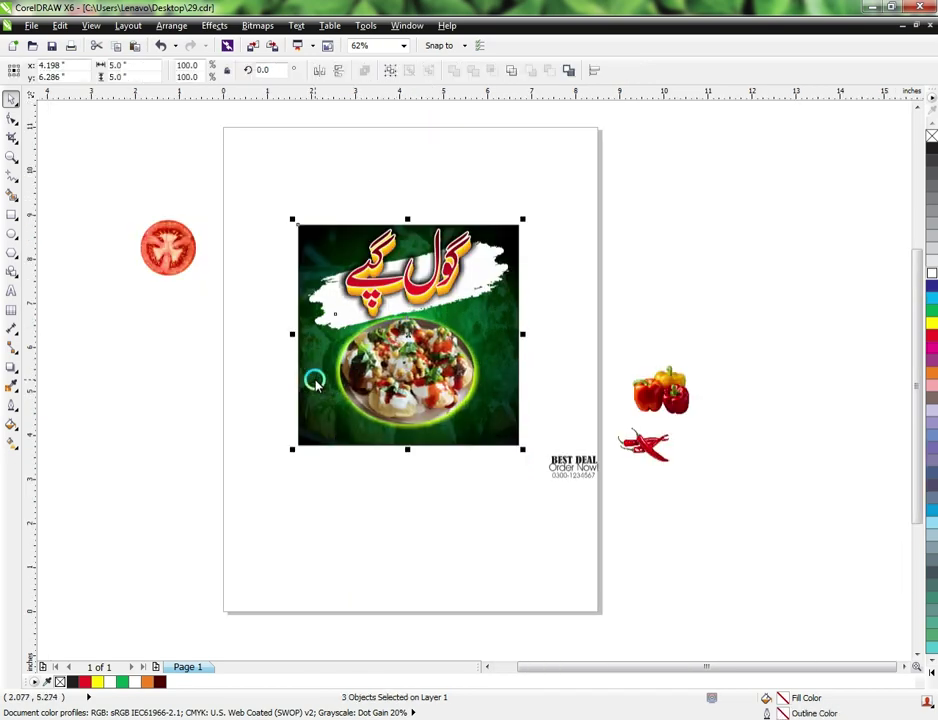
{"action": "left_click", "coordinate": [185, 350]}
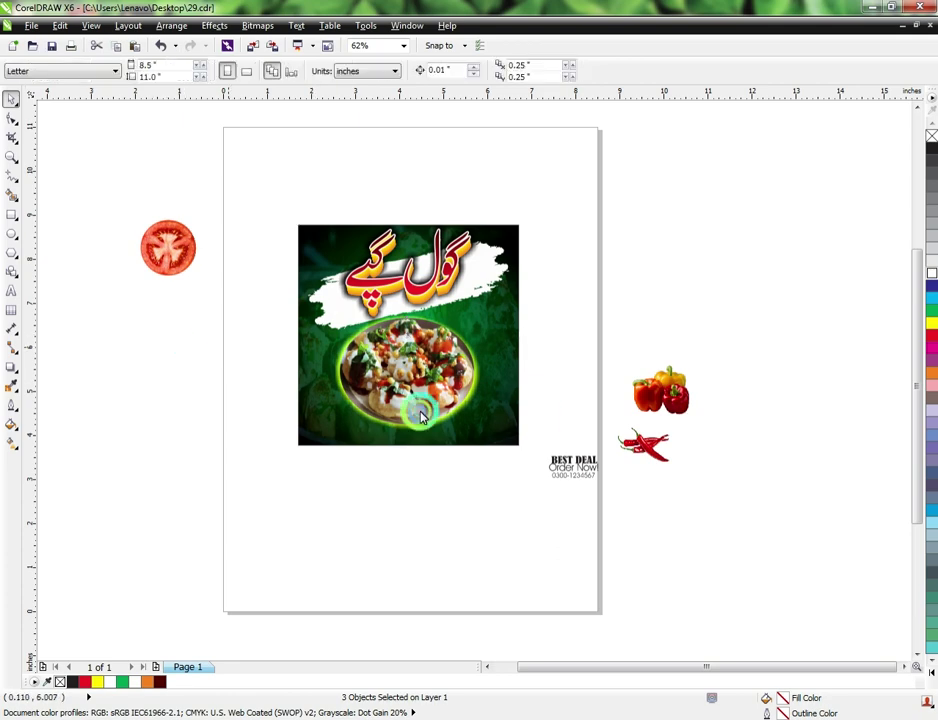
- Place the bell peppers at the background's right edge below the brush stroke, scaled to about 1.25 × 1.03 inches
{"action": "left_click", "coordinate": [651, 392]}
{"action": "left_click_drag", "start_coordinate": [510, 340], "coordinate": [480, 293]}
{"action": "scroll", "coordinate": [480, 293], "scroll_direction": "up", "scroll_amount": 4}
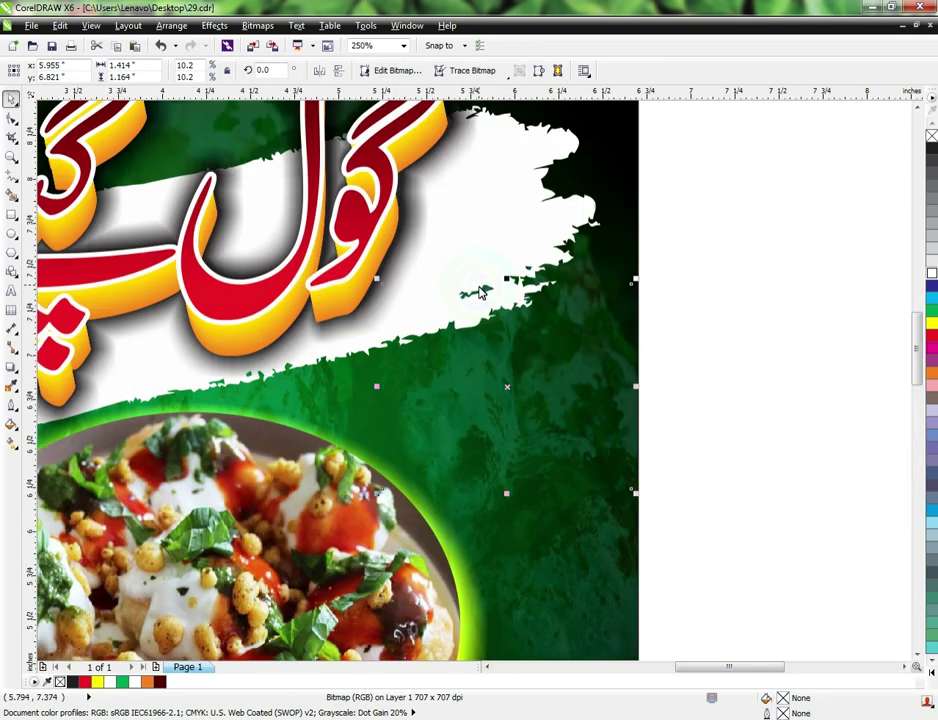
{"action": "left_click_drag", "start_coordinate": [376, 280], "coordinate": [425, 310]}
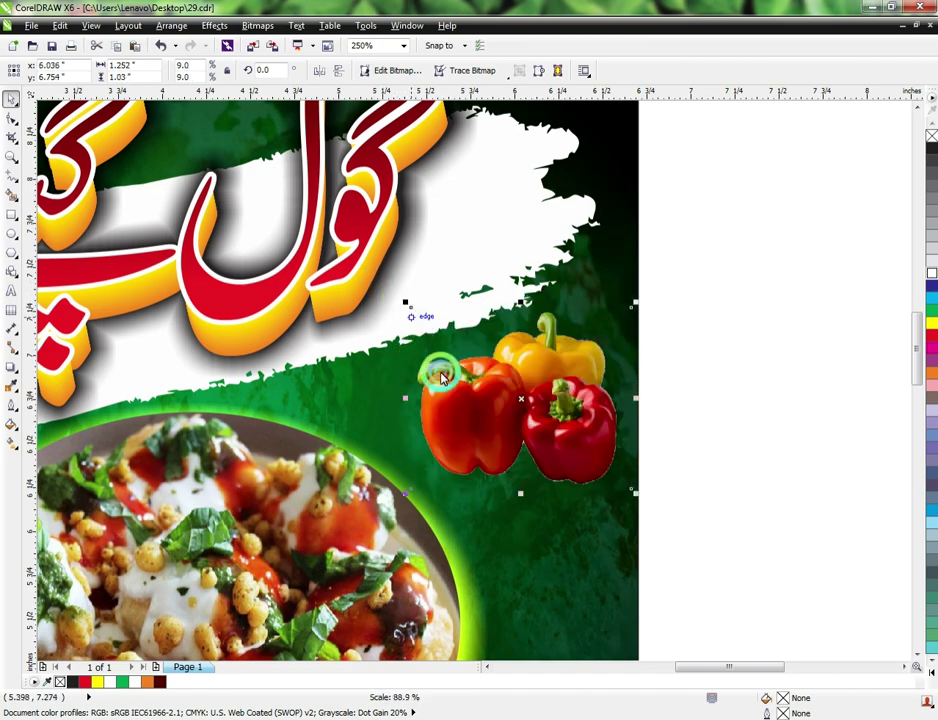
{"action": "mouse_move", "coordinate": [505, 400]}
{"action": "left_mouse_down"}
{"action": "mouse_move", "coordinate": [480, 419]}
{"action": "mouse_move", "coordinate": [509, 392]}
{"action": "left_mouse_up"}
{"action": "scroll", "coordinate": [604, 333], "scroll_direction": "down", "scroll_amount": 4}
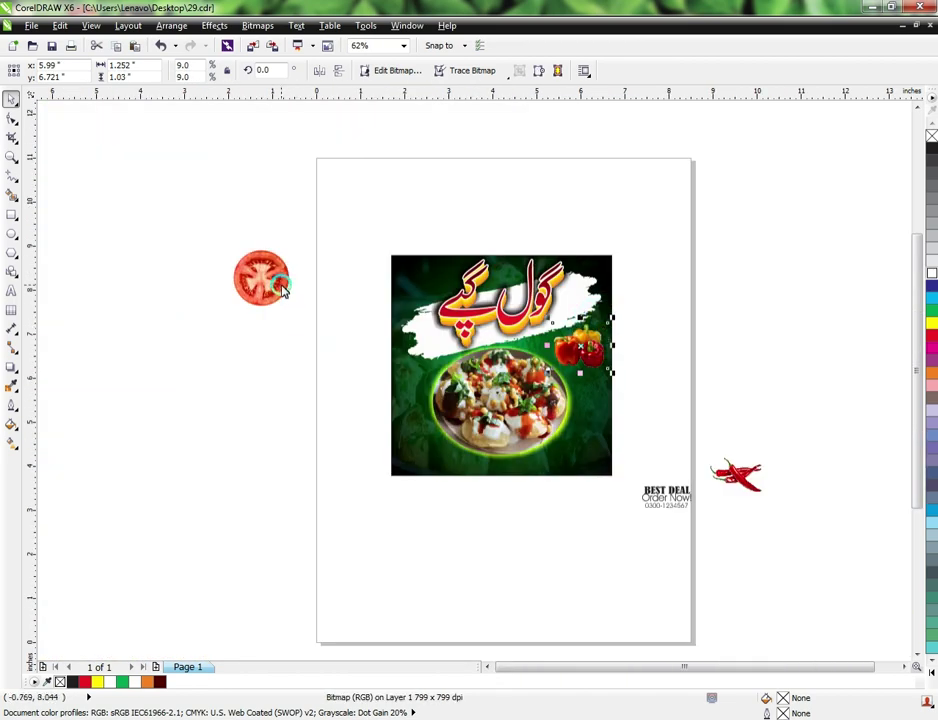
- Move the tomato slice over the background's upper-left corner and PowerClip it inside the background square
{"action": "left_click_drag", "start_coordinate": [263, 279], "coordinate": [392, 267]}
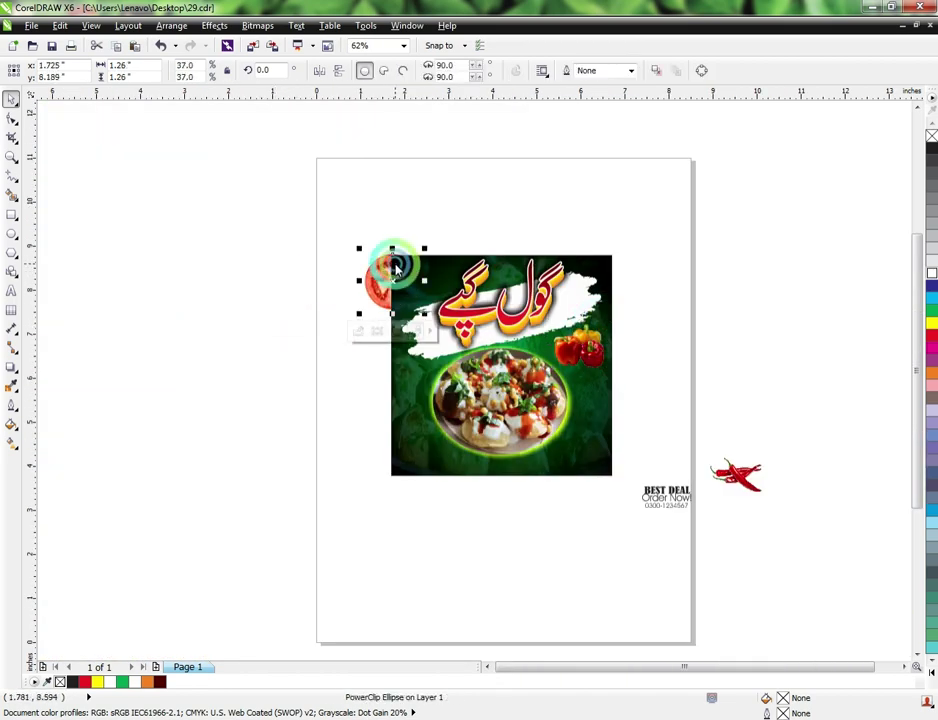
{"action": "scroll", "coordinate": [392, 267], "scroll_direction": "up", "scroll_amount": 2}
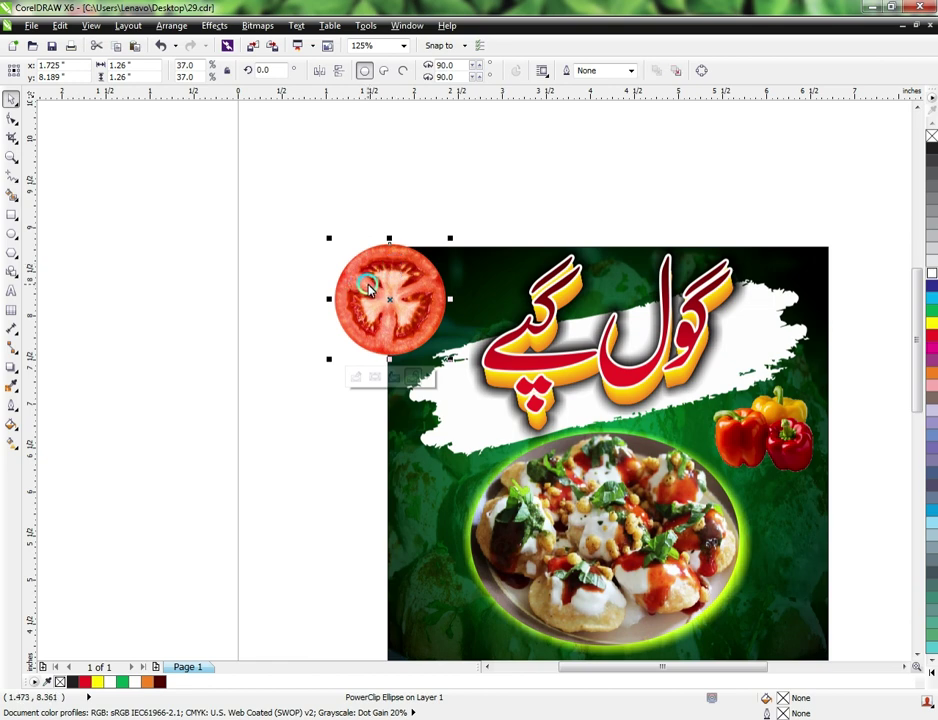
{"action": "left_click_drag", "start_coordinate": [368, 288], "coordinate": [373, 289]}
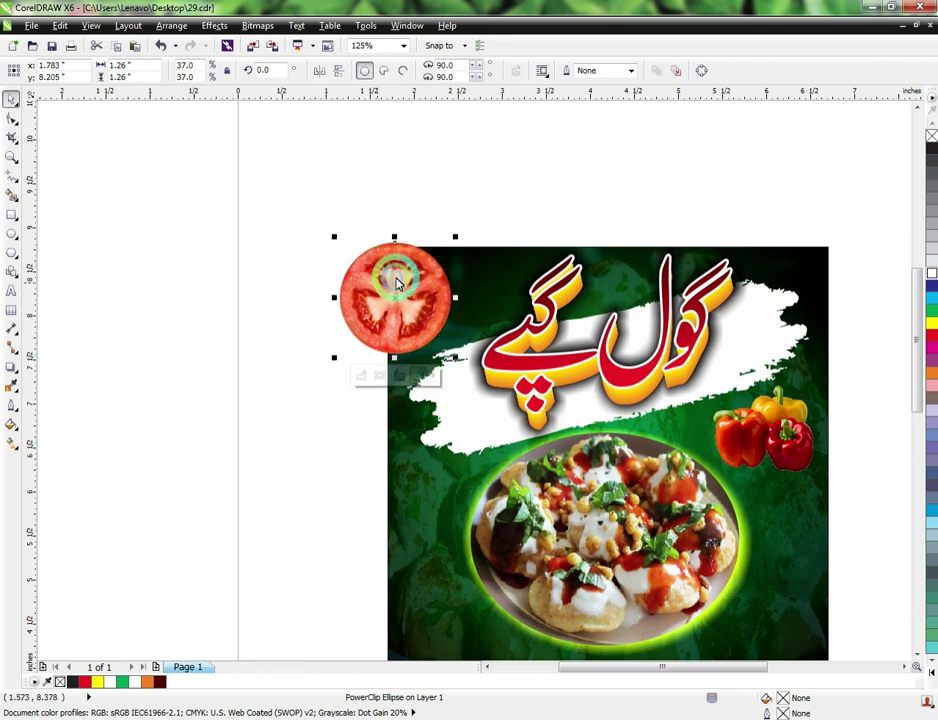
{"action": "left_click", "coordinate": [214, 25]}
{"action": "mouse_move", "coordinate": [251, 231]}
{"action": "left_click", "coordinate": [369, 247]}
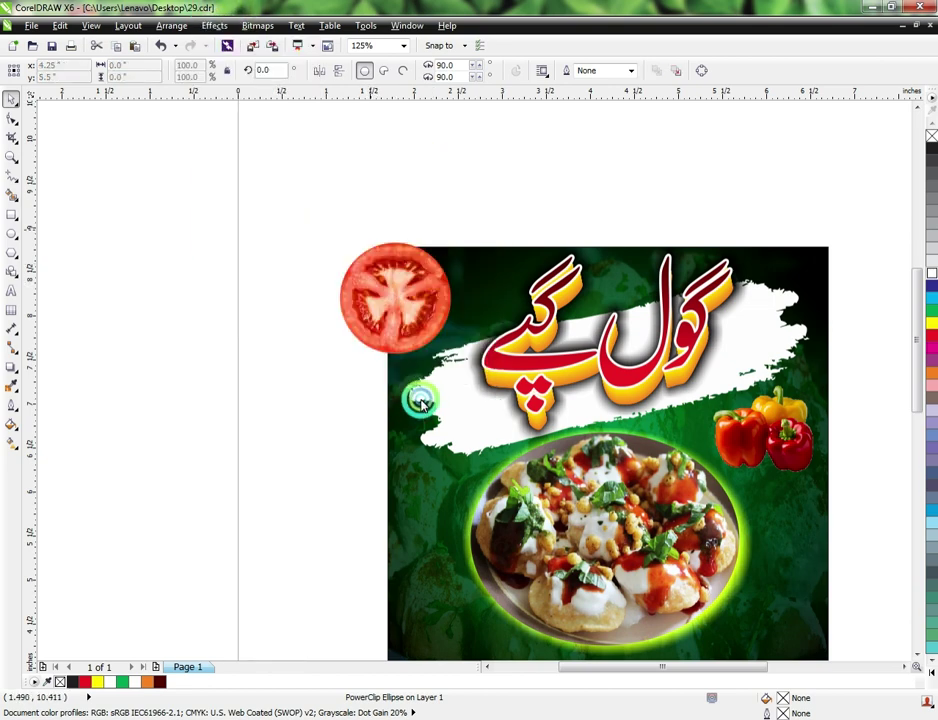
{"action": "scroll", "coordinate": [354, 379], "scroll_direction": "down", "scroll_amount": 2}
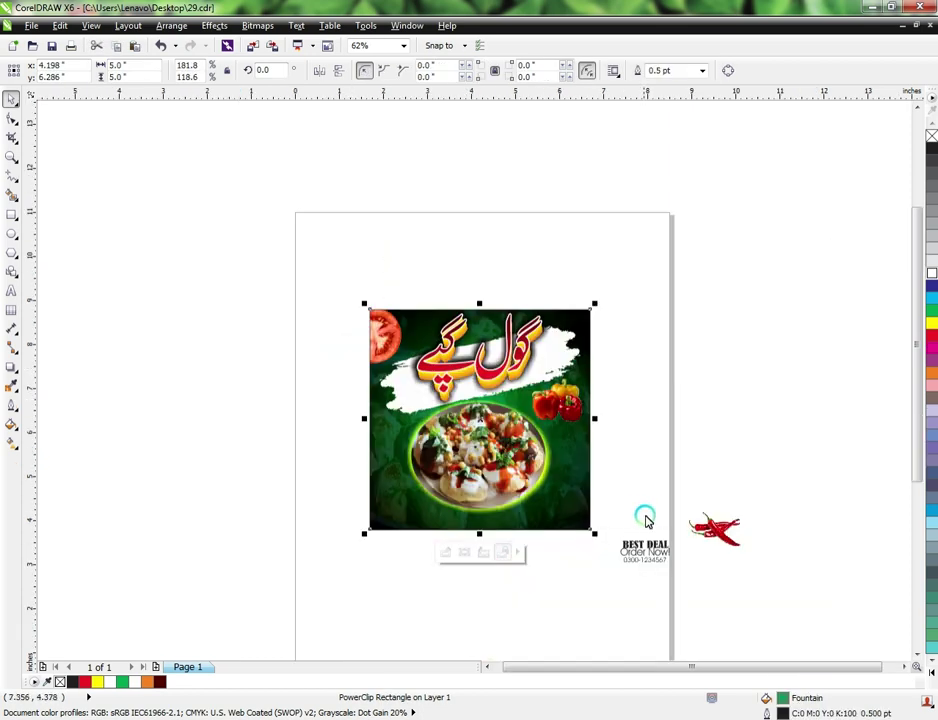
- Move the red chillies to the background's lower-right corner and PowerClip them inside the background square
{"action": "left_click_drag", "start_coordinate": [710, 524], "coordinate": [558, 517]}
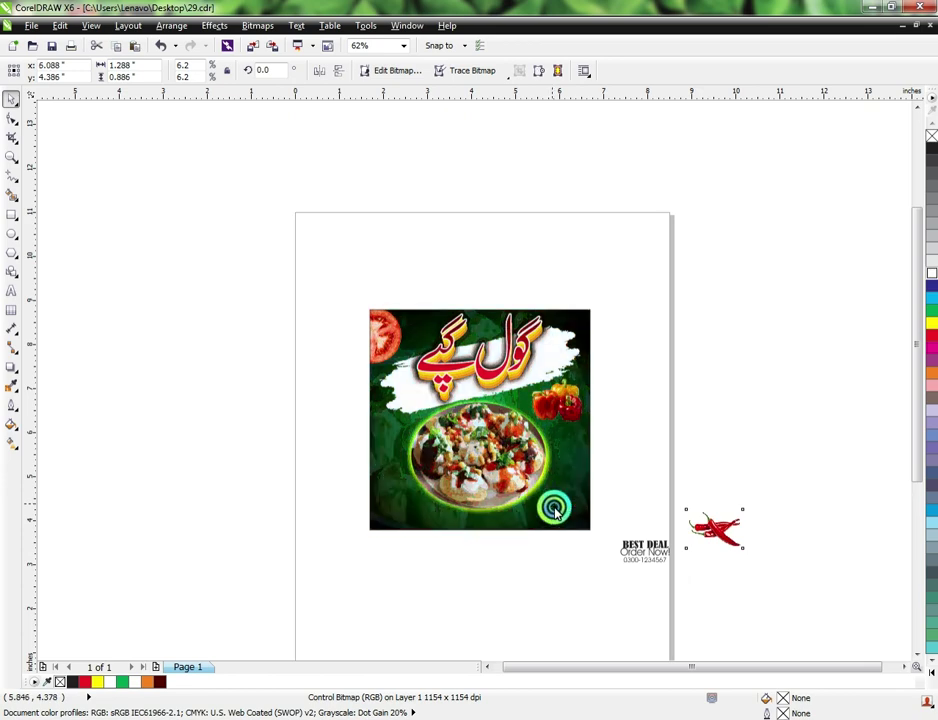
{"action": "scroll", "coordinate": [557, 512], "scroll_direction": "up", "scroll_amount": 2}
{"action": "scroll", "coordinate": [565, 508], "scroll_direction": "up", "scroll_amount": 2}
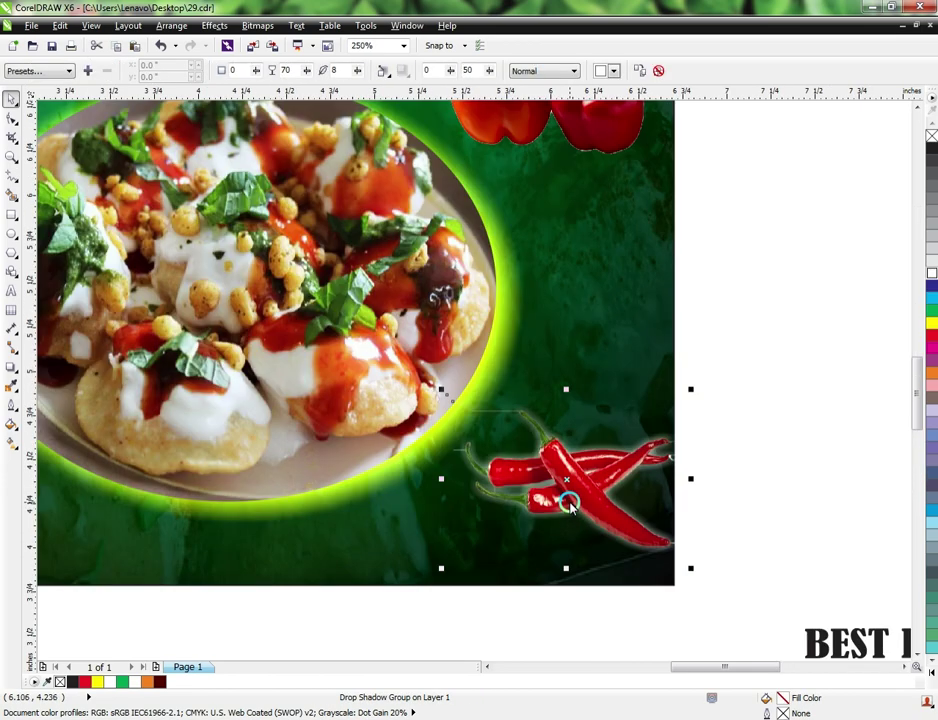
{"action": "left_click", "coordinate": [565, 505]}
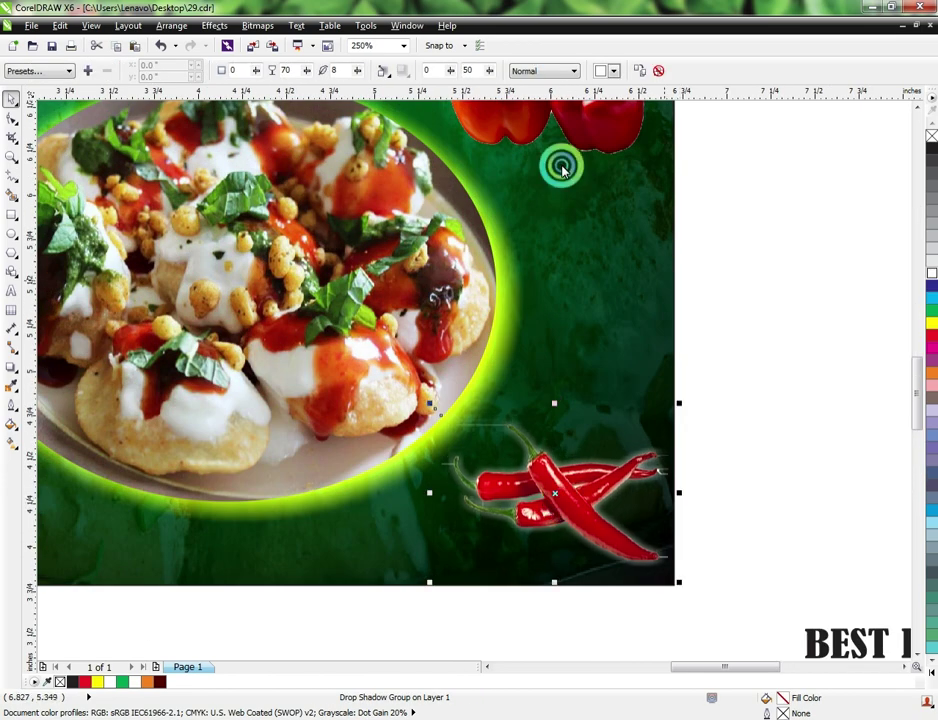
{"action": "left_click", "coordinate": [214, 26]}
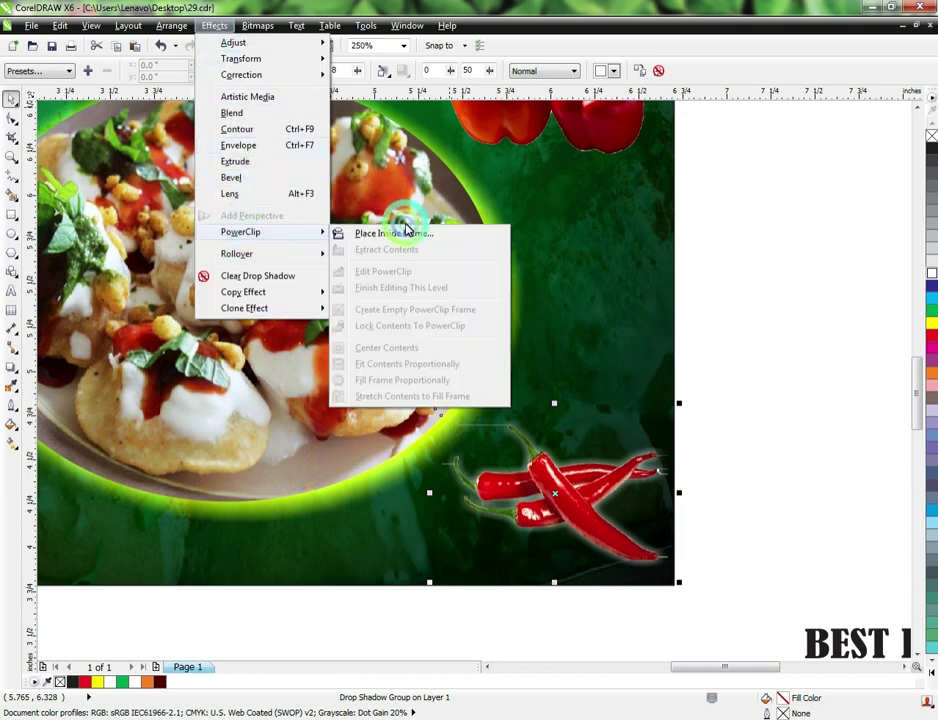
{"action": "left_click", "coordinate": [562, 215]}
{"action": "left_click", "coordinate": [565, 234]}
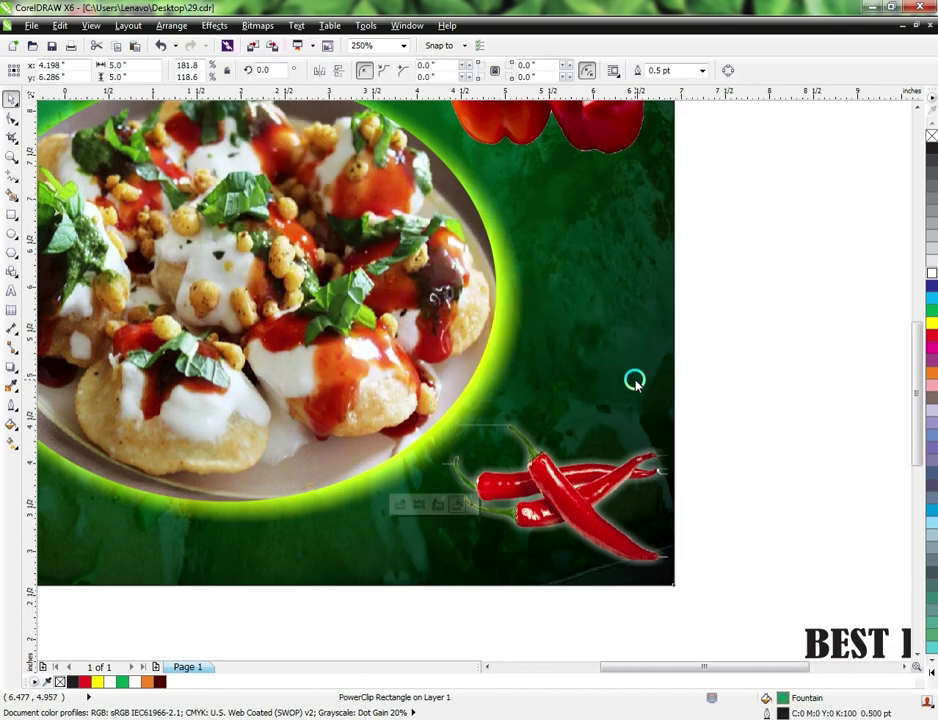
- Select the red chillies inside the background square's contents and PowerClip them into the background square again
{"action": "scroll", "coordinate": [634, 379], "scroll_direction": "down", "scroll_amount": 2}
{"action": "left_click", "coordinate": [613, 452], "text": "ctrl"}
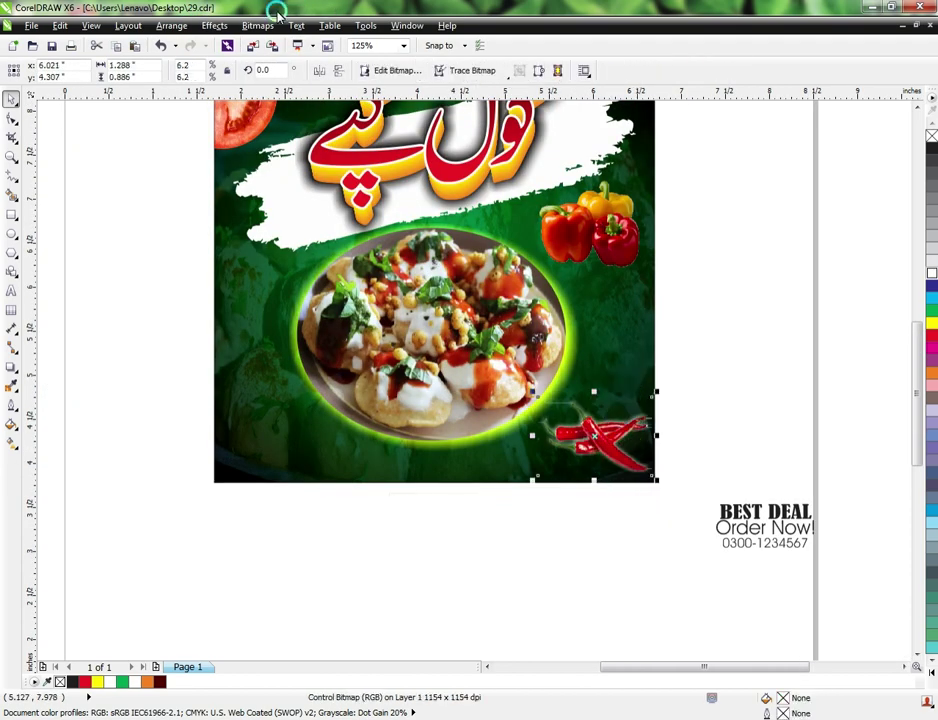
{"action": "left_click", "coordinate": [212, 28]}
{"action": "mouse_move", "coordinate": [294, 236]}
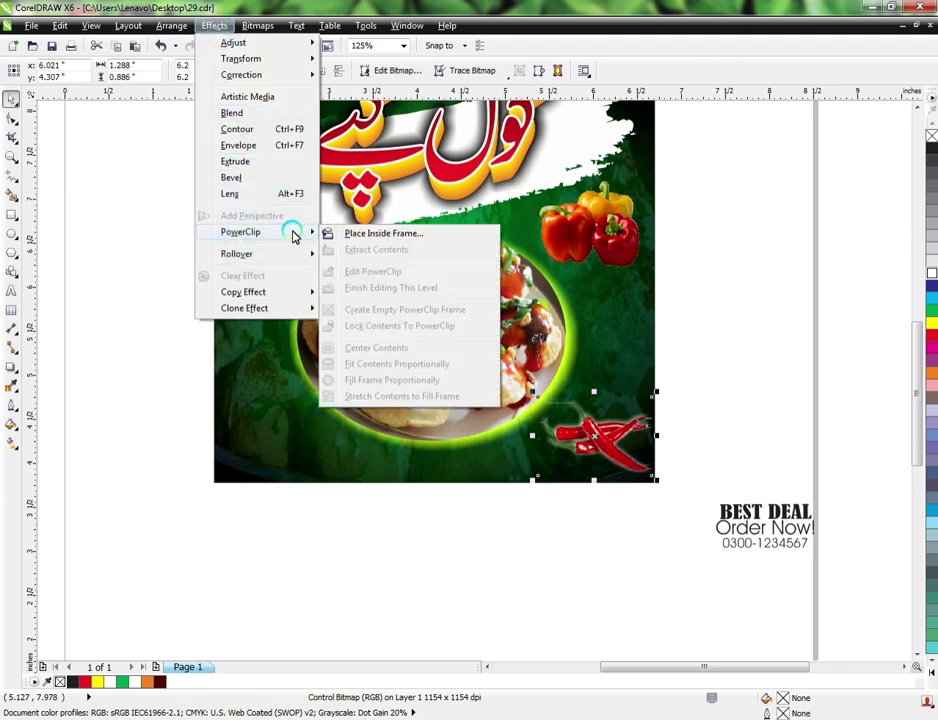
{"action": "left_click", "coordinate": [368, 240]}
{"action": "left_click", "coordinate": [266, 234]}
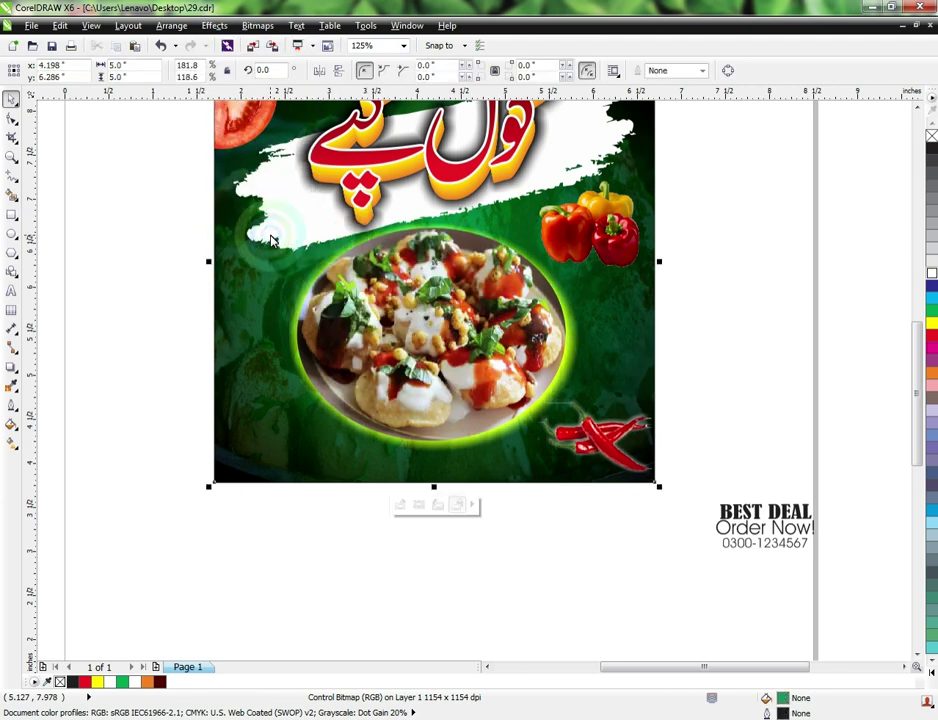
- Move BEST DEAL to the background's left edge and place the Order Now! and phone number texts, coloured white, in its lower-left corner
{"action": "scroll", "coordinate": [268, 236], "scroll_direction": "down", "scroll_amount": 2}
{"action": "left_click_drag", "start_coordinate": [512, 378], "coordinate": [243, 228]}
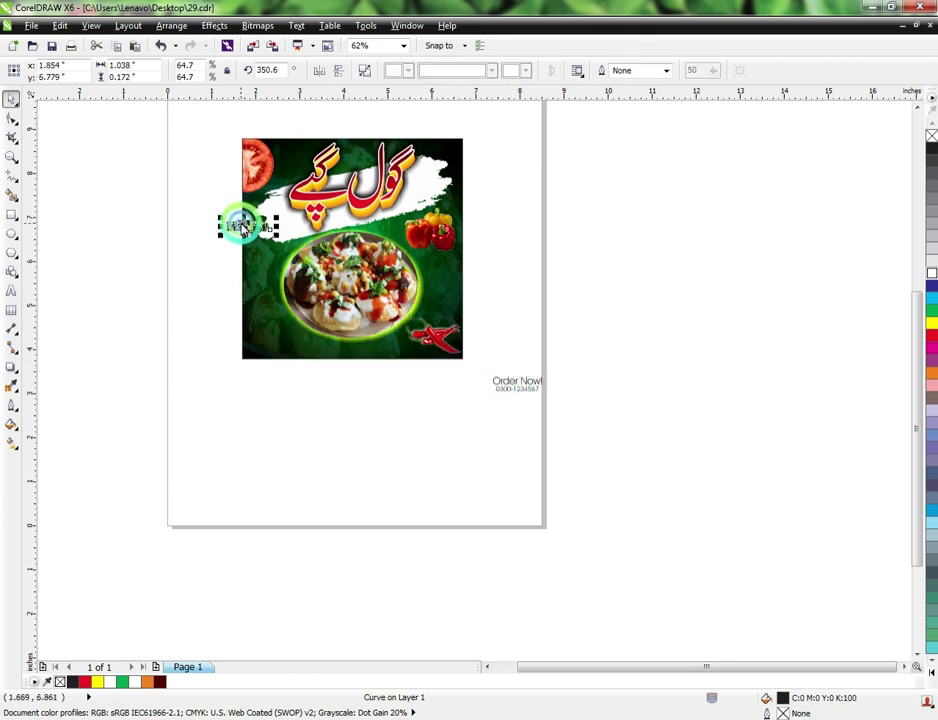
{"action": "left_click", "coordinate": [575, 343]}
{"action": "left_click_drag", "start_coordinate": [586, 341], "coordinate": [486, 430]}
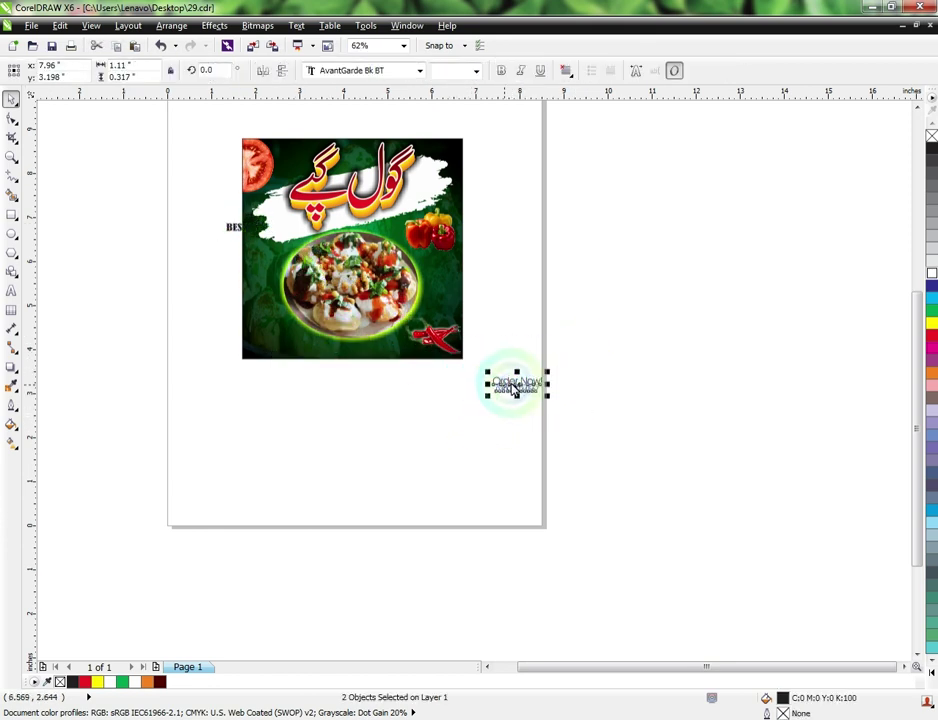
{"action": "left_click_drag", "start_coordinate": [514, 388], "coordinate": [298, 340]}
{"action": "scroll", "coordinate": [224, 285], "scroll_direction": "up", "scroll_amount": 2}
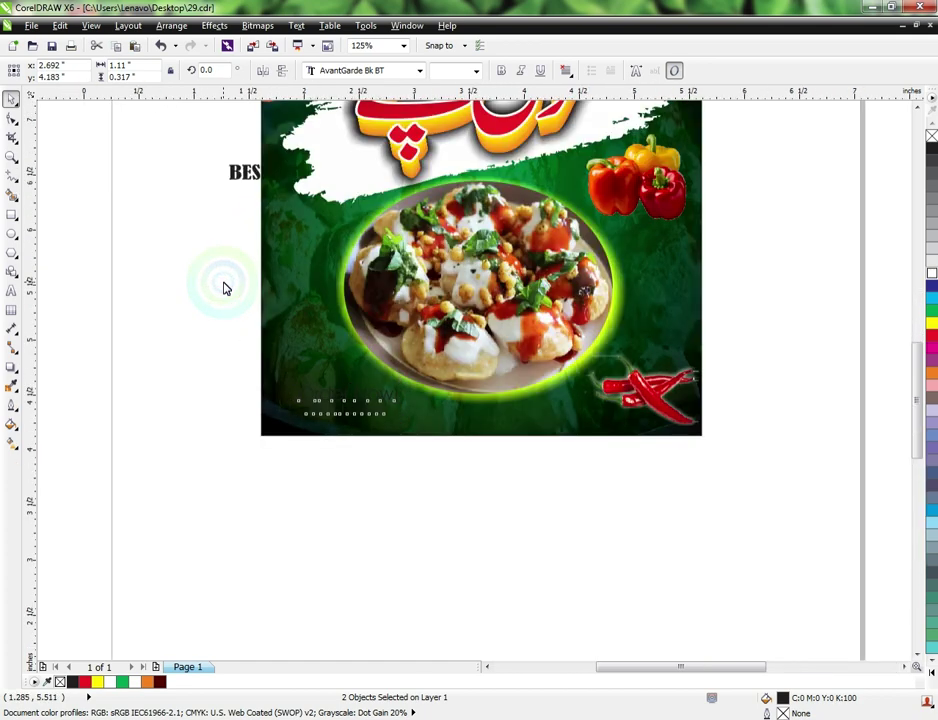
{"action": "scroll", "coordinate": [224, 288], "scroll_direction": "up", "scroll_amount": 1}
{"action": "left_click_drag", "start_coordinate": [371, 428], "coordinate": [341, 437]}
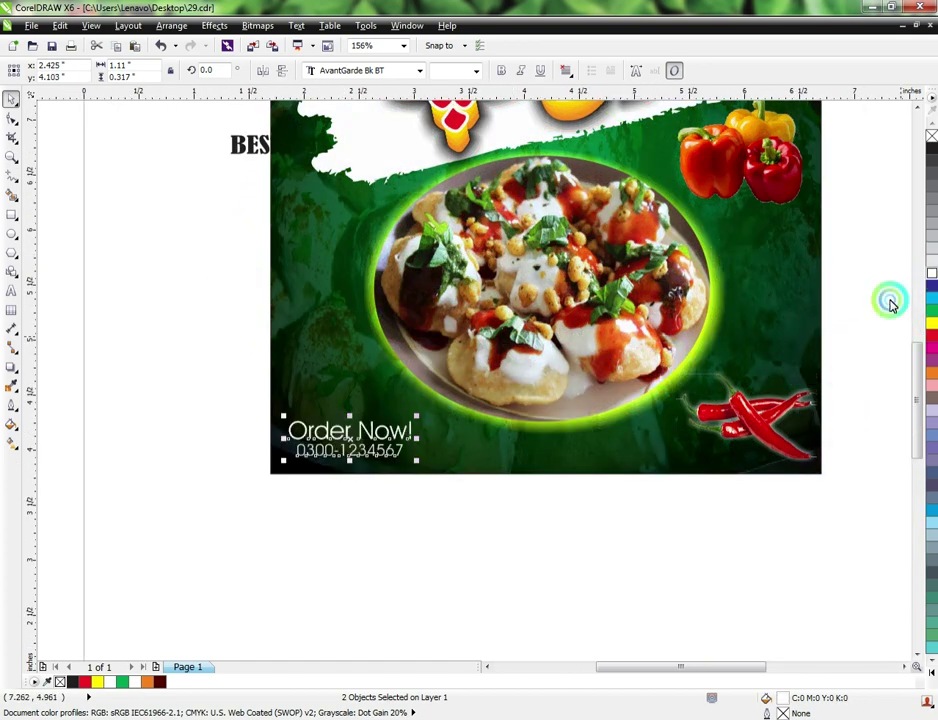
- Enlarge the Order Now! and phone number texts together to about 1.43 × 0.41 inches and shift them closer to the background's lower-left corner
{"action": "scroll", "coordinate": [356, 428], "scroll_direction": "up", "scroll_amount": 3}
{"action": "left_click_drag", "start_coordinate": [467, 413], "coordinate": [534, 390]}
{"action": "left_click_drag", "start_coordinate": [447, 430], "coordinate": [431, 444]}
- Rotate the BEST DEAL text to about 29°, place it below the brush stroke beside the plate's left edge, and fill it yellow
{"action": "scroll", "coordinate": [418, 370], "scroll_direction": "down", "scroll_amount": 4}
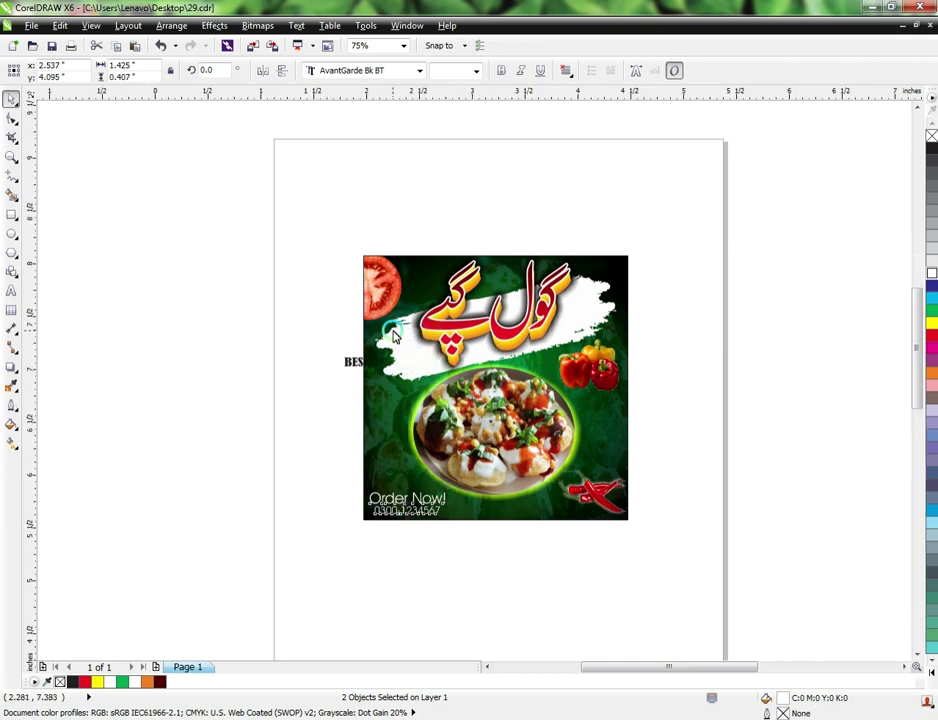
{"action": "scroll", "coordinate": [352, 365], "scroll_direction": "up", "scroll_amount": 2}
{"action": "left_click", "coordinate": [334, 392]}
{"action": "left_click", "coordinate": [314, 394]}
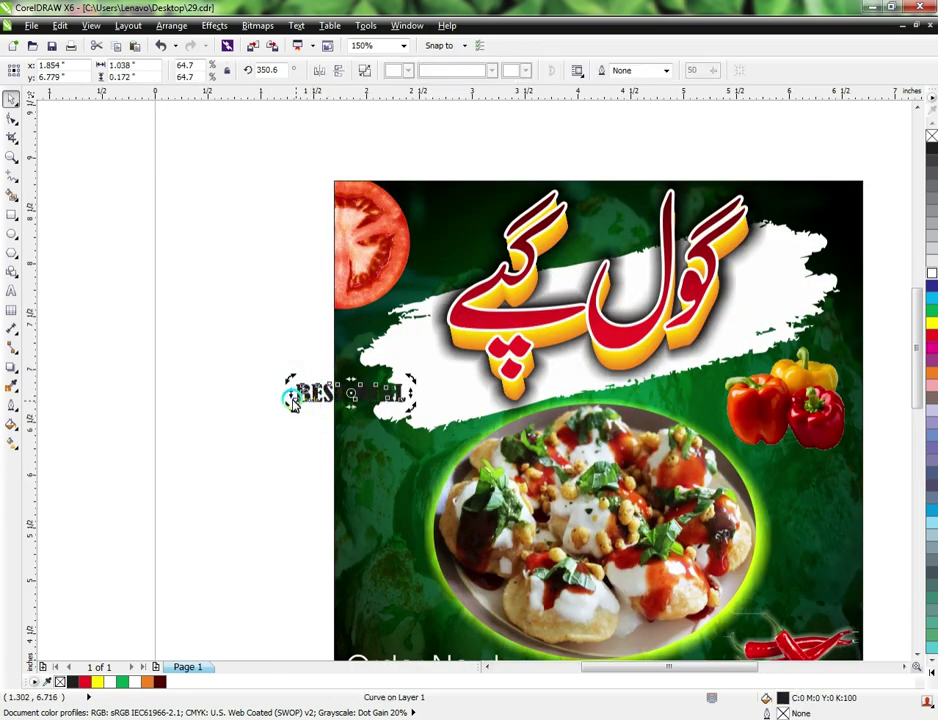
{"action": "left_click_drag", "start_coordinate": [291, 400], "coordinate": [369, 498]}
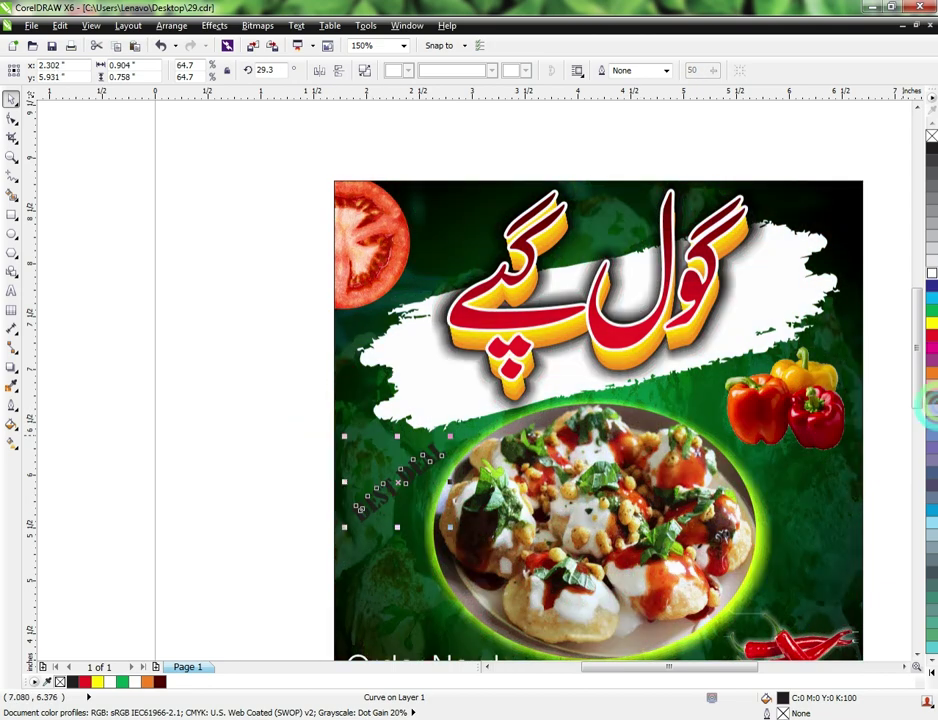
{"action": "left_click", "coordinate": [930, 326]}
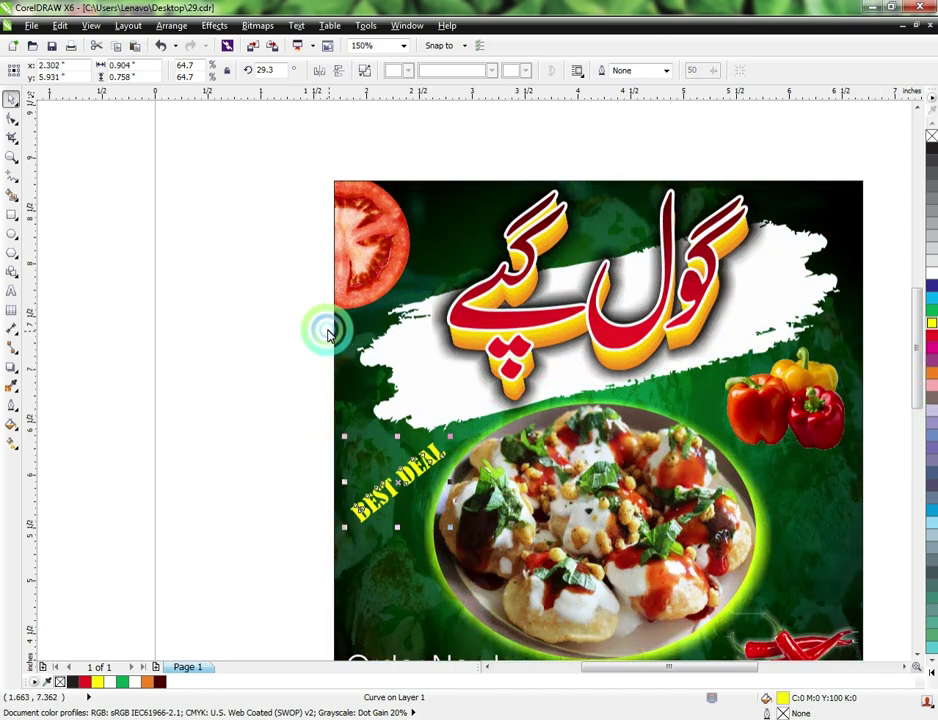
{"action": "left_click", "coordinate": [268, 324]}
- Draw a rectangle beside the page and set its size to 5.3 × 5.3 inches
{"action": "scroll", "coordinate": [400, 295], "scroll_direction": "down", "scroll_amount": 2}
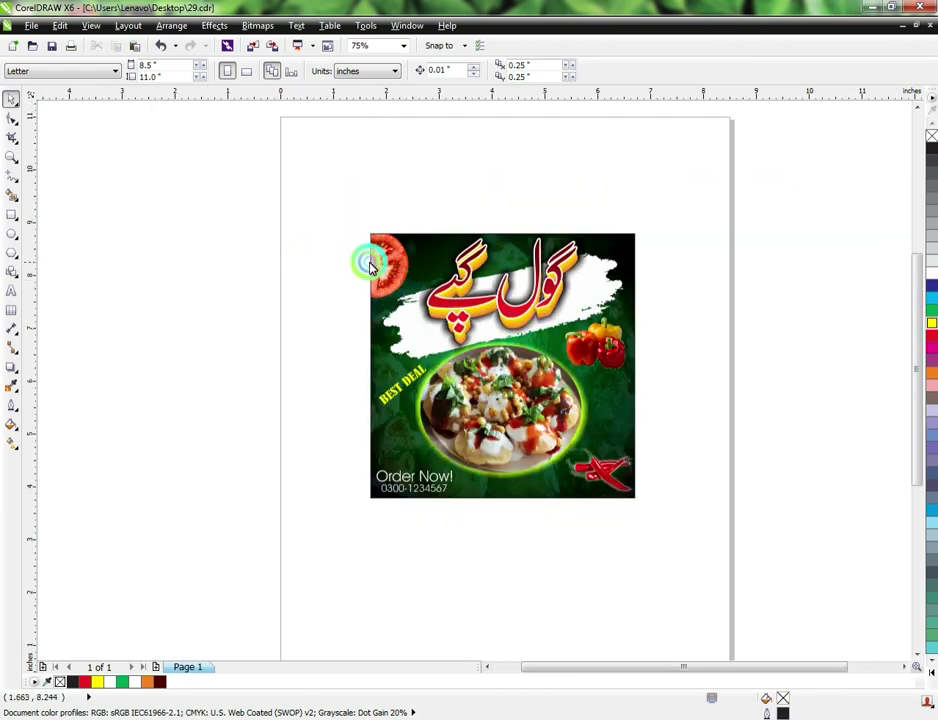
{"action": "left_click", "coordinate": [375, 252]}
{"action": "left_click", "coordinate": [13, 291]}
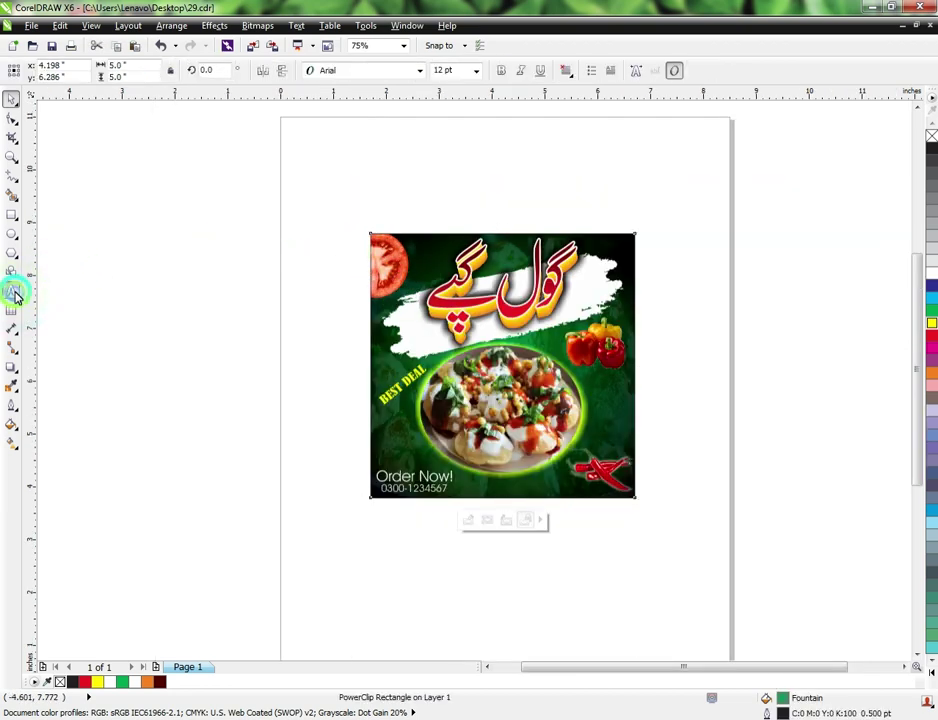
{"action": "left_click", "coordinate": [12, 218]}
{"action": "left_click_drag", "start_coordinate": [205, 247], "coordinate": [263, 369]}
{"action": "left_click", "coordinate": [12, 98]}
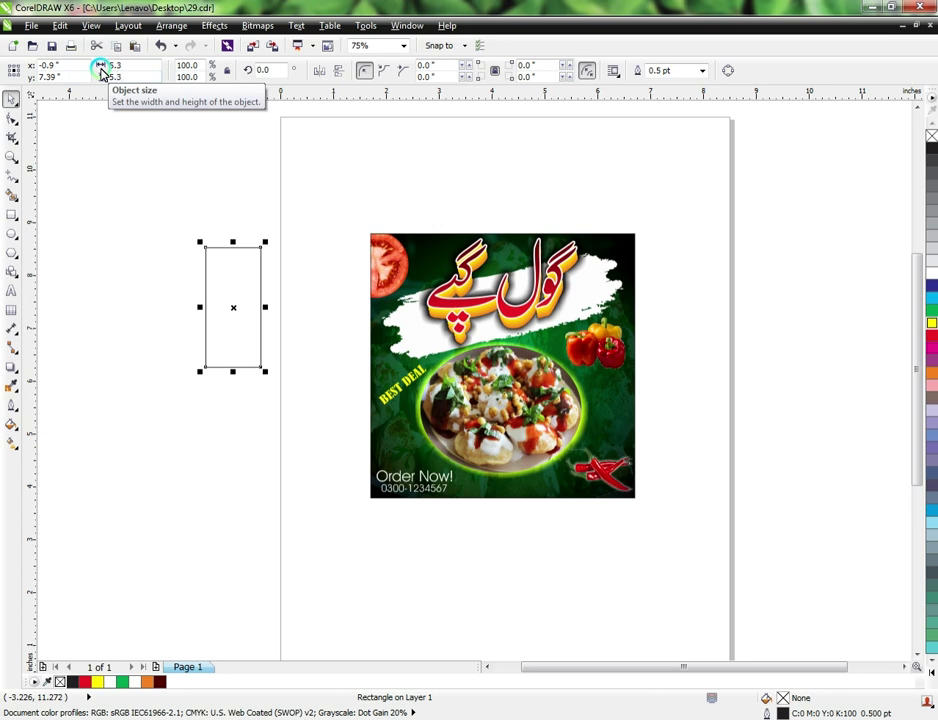
{"action": "key", "text": "Return"}
- Centre the 5.3-inch square horizontally and vertically on the background square
{"action": "left_click", "coordinate": [425, 240], "text": "shift"}
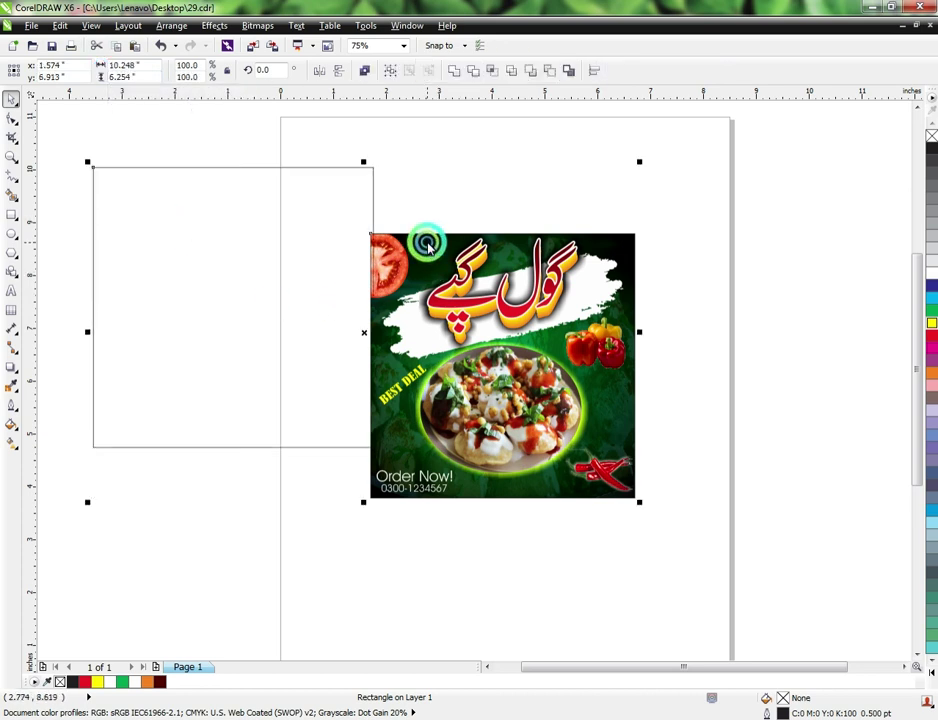
{"action": "key", "text": "e"}
{"action": "key", "text": "c"}
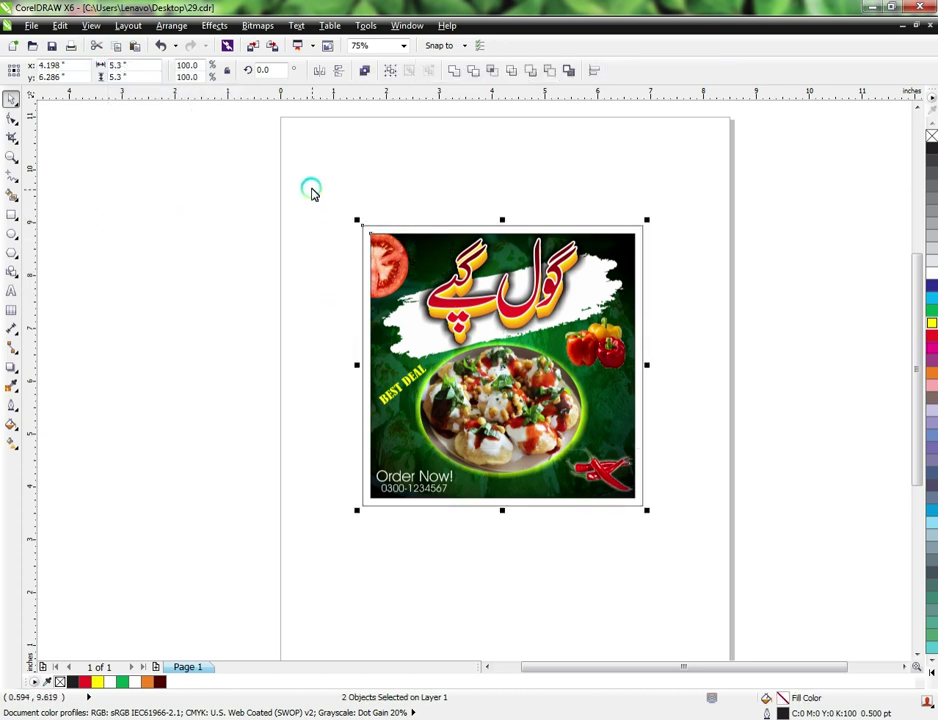
- Try orange and red fills on the 5.3-inch frame square
{"action": "left_click", "coordinate": [362, 228]}
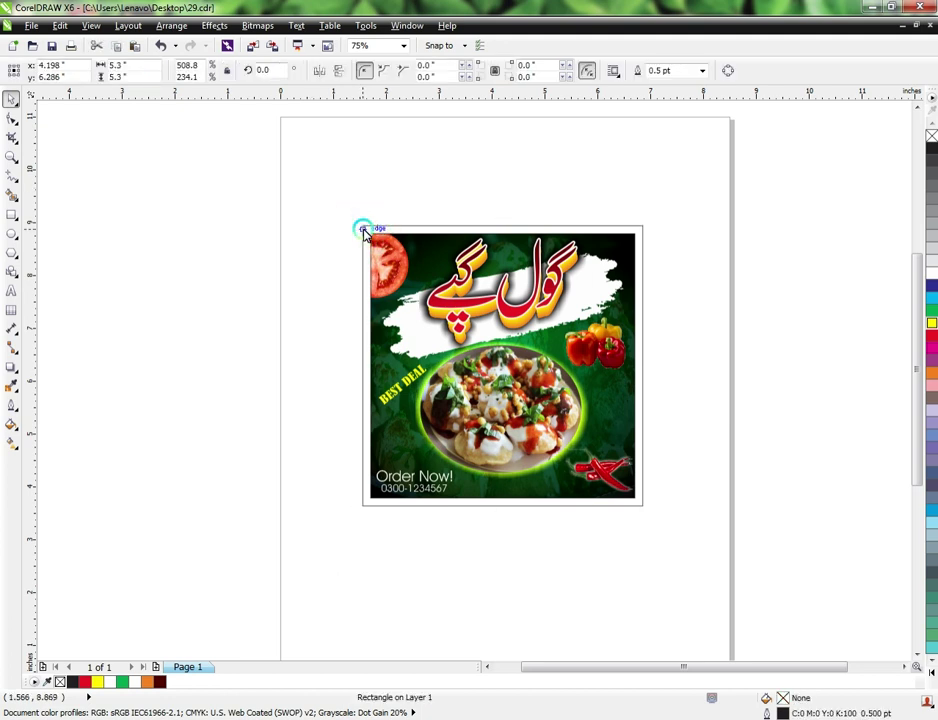
{"action": "left_click", "coordinate": [932, 378]}
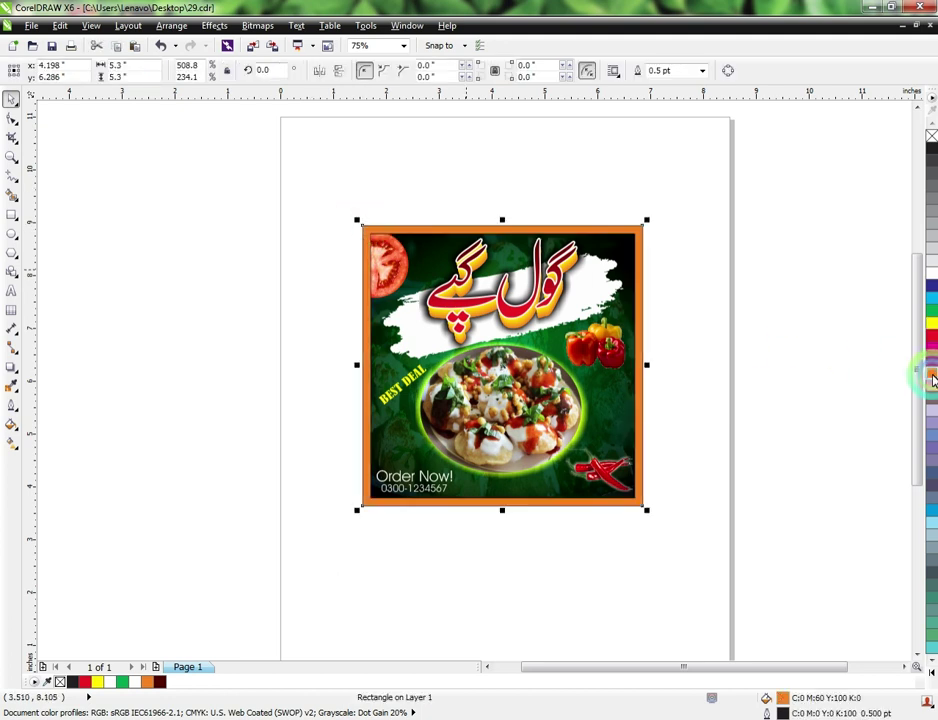
{"action": "left_click", "coordinate": [930, 340]}
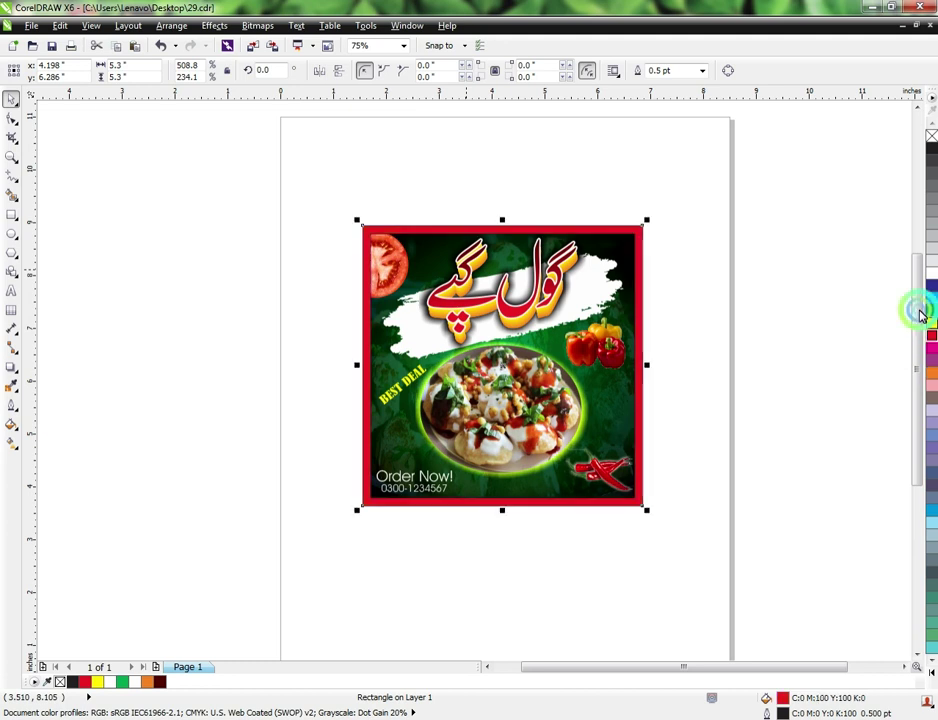
{"action": "left_click", "coordinate": [766, 230]}
- Remove the inner background square's outline and fill the outer 5.3-inch frame square yellow
{"action": "left_click", "coordinate": [640, 259]}
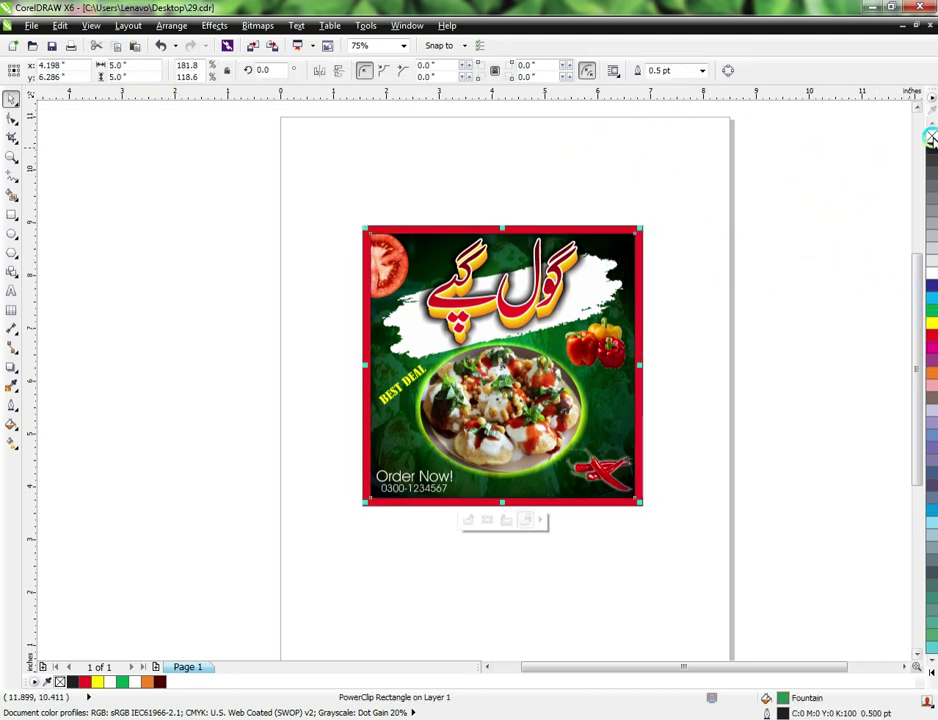
{"action": "left_click", "coordinate": [747, 152]}
{"action": "left_click", "coordinate": [646, 232]}
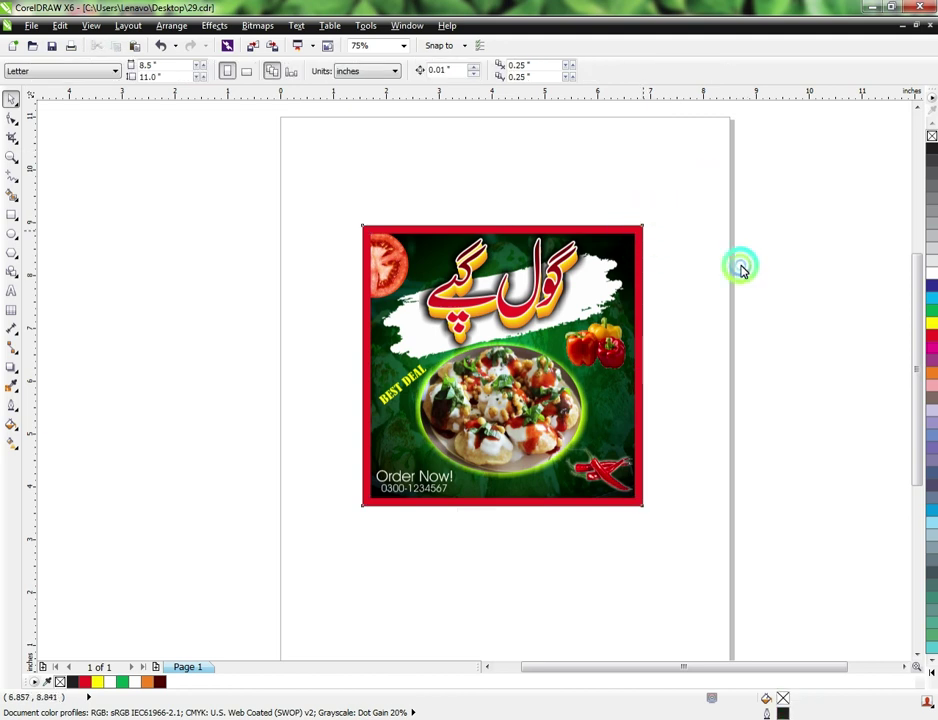
{"action": "left_click", "coordinate": [930, 326]}
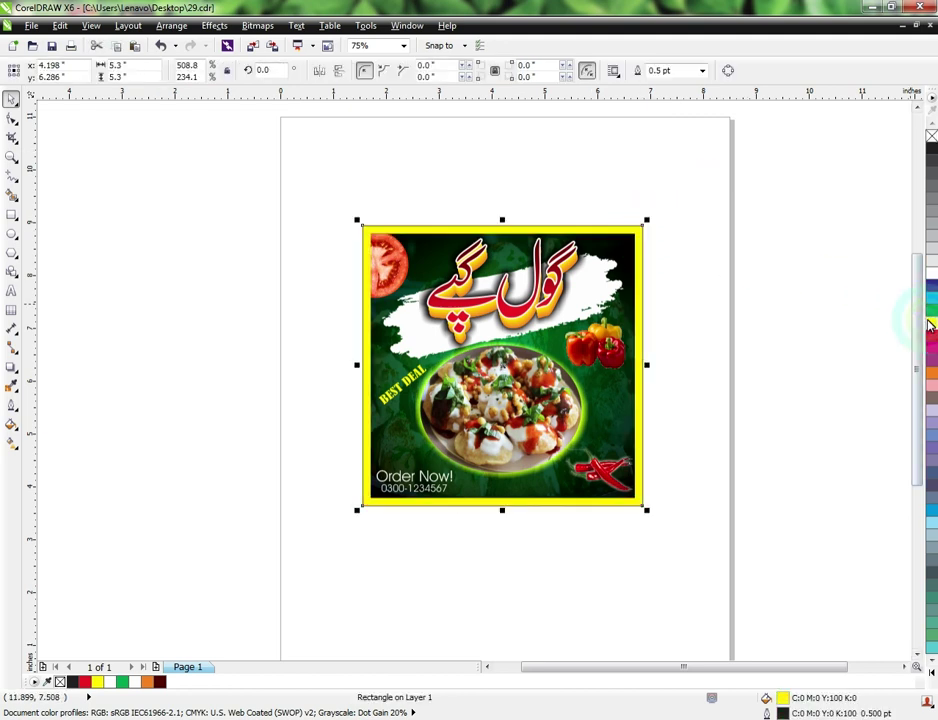
- Select the yellow frame together with all the post's elements and group them
{"action": "left_click", "coordinate": [355, 210]}
{"action": "left_click_drag", "start_coordinate": [310, 178], "coordinate": [691, 549]}
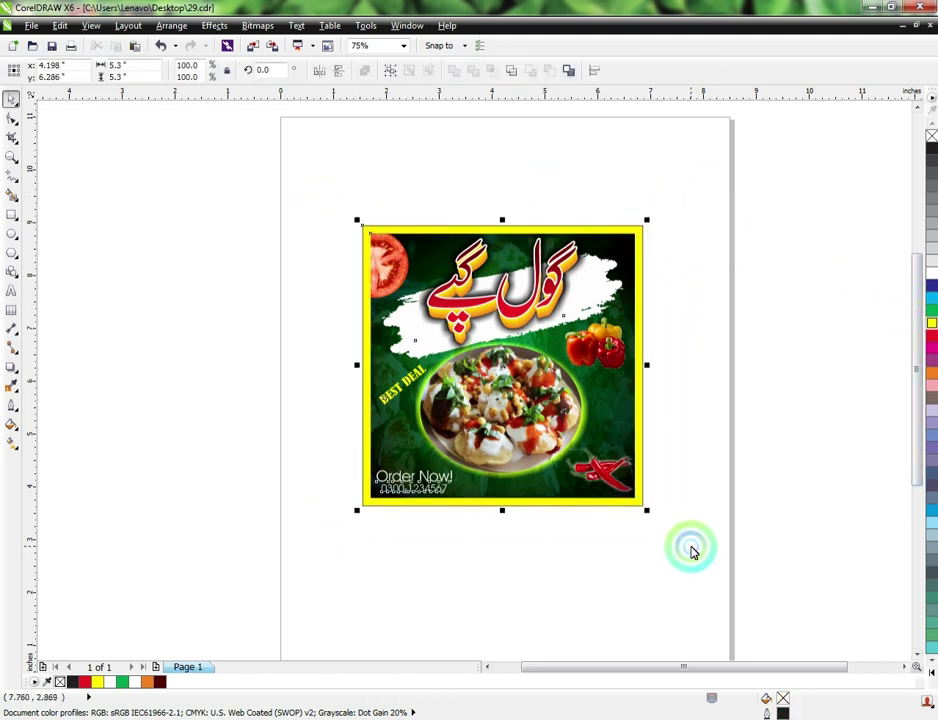
{"action": "scroll", "coordinate": [495, 283], "scroll_direction": "up", "scroll_amount": 2}
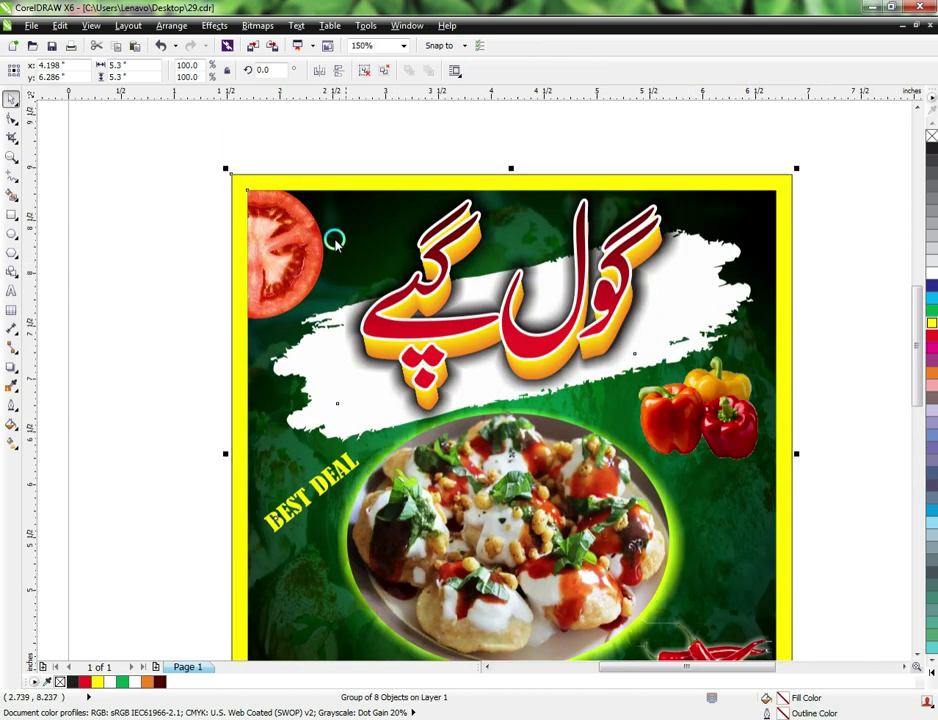